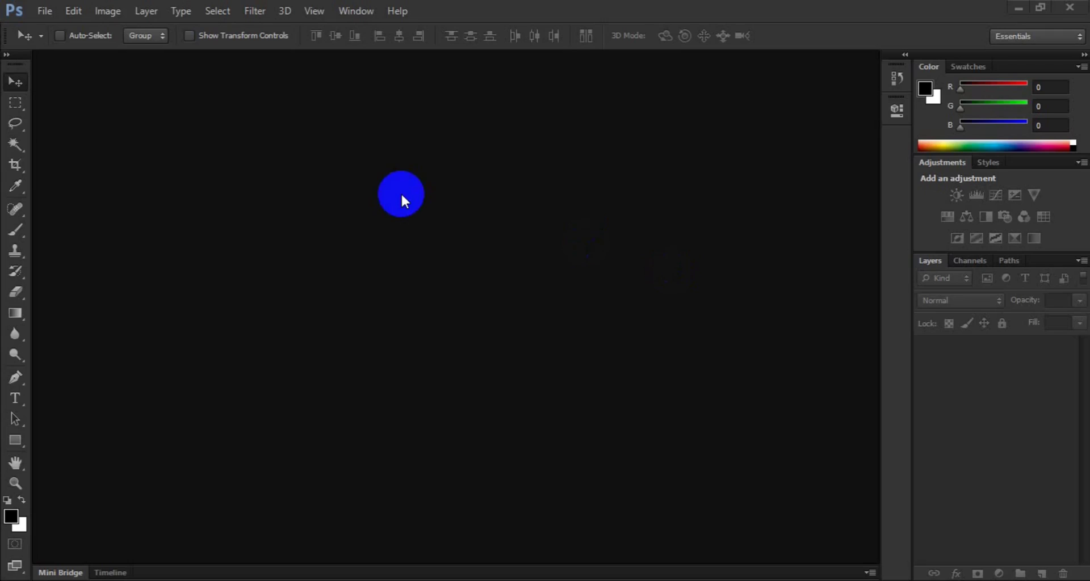
Step: Start a new document and name it T-Shirt Design
{"action": "left_click", "coordinate": [43, 12]}
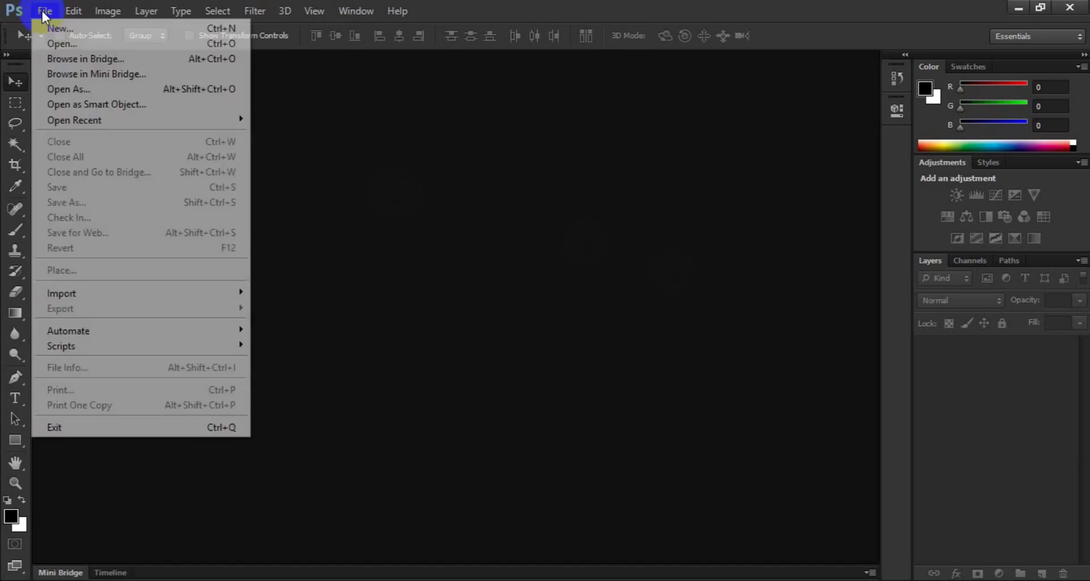
{"action": "left_click", "coordinate": [72, 29]}
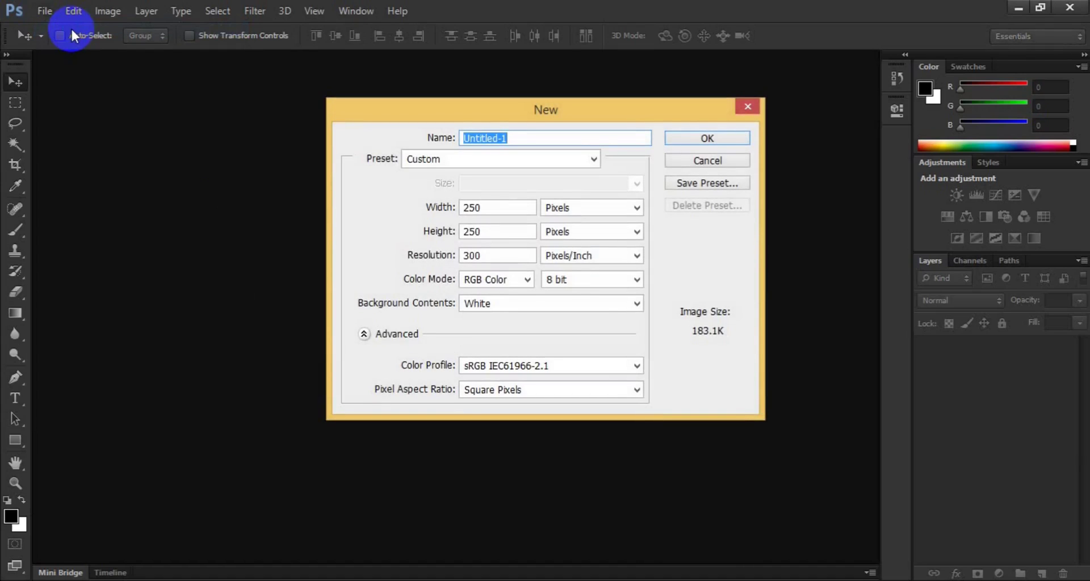
{"action": "type", "text": "T-Shirt Design"}
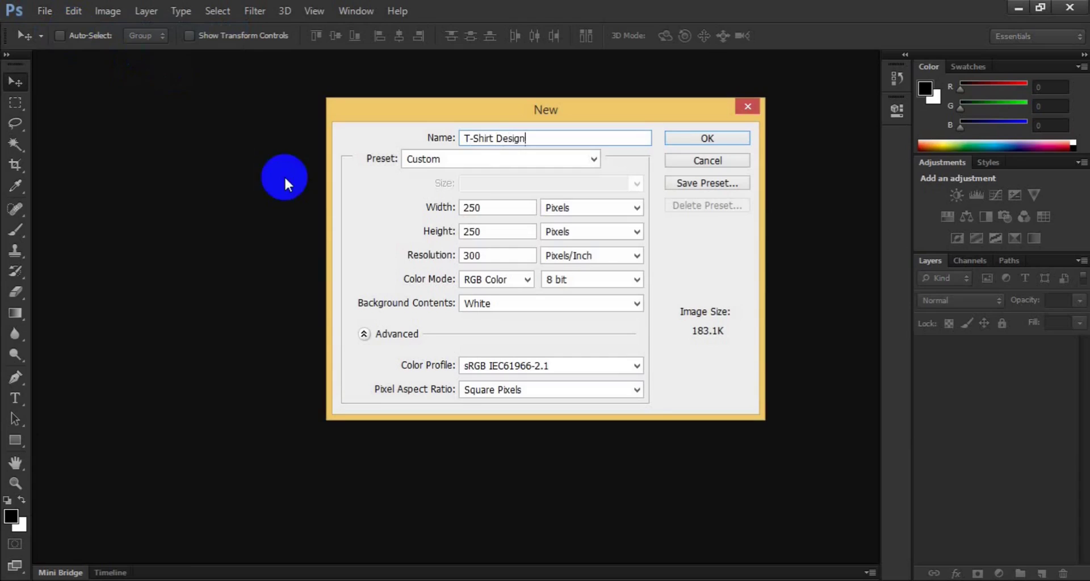
Step: Add 687 to the end of the existing width value and set the document height to 1018 pixels
{"action": "left_click", "coordinate": [488, 208]}
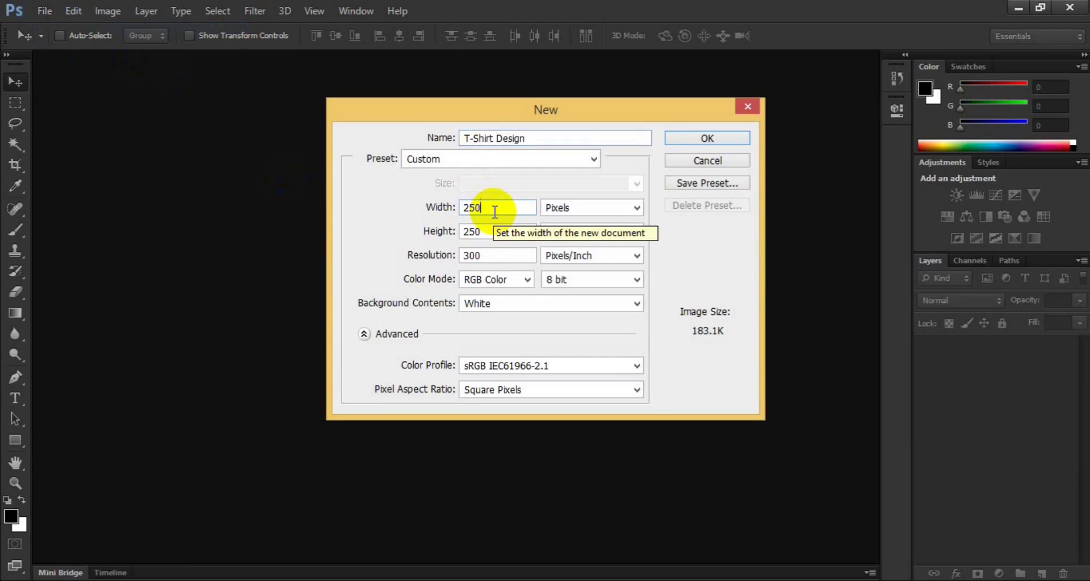
{"action": "type", "text": "687"}
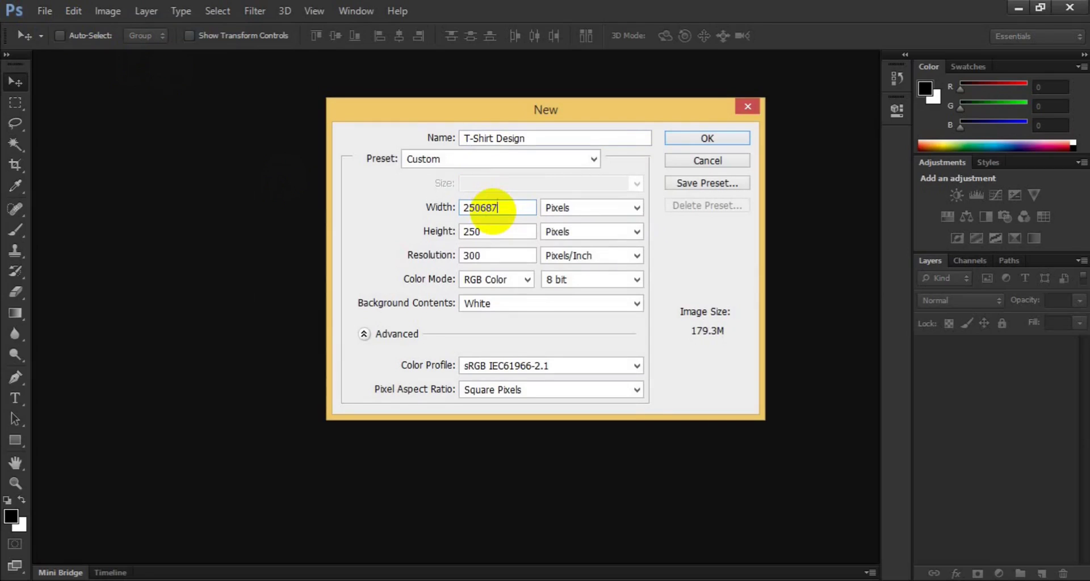
{"action": "left_click", "coordinate": [501, 234]}
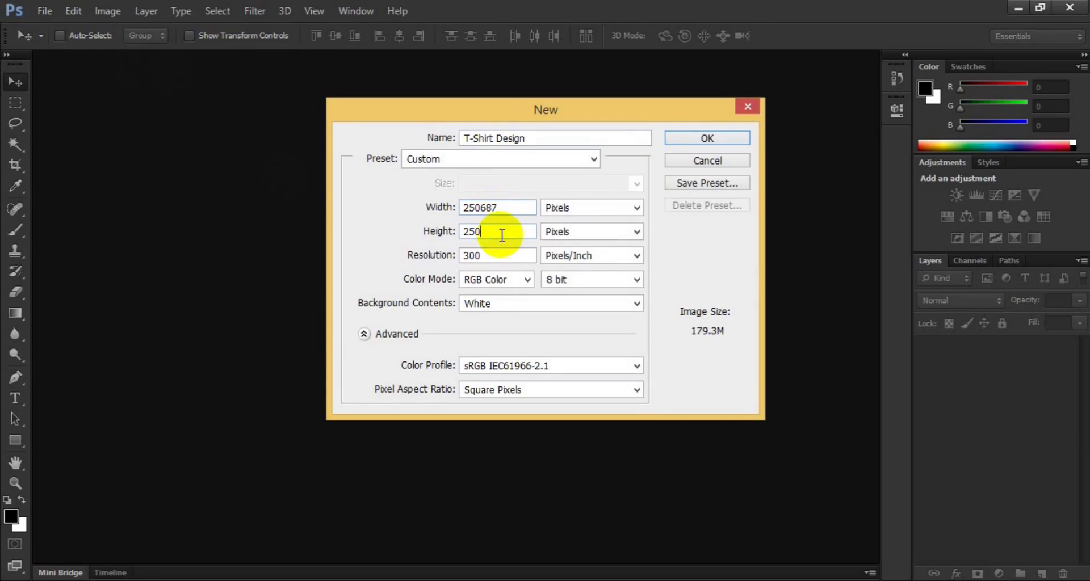
{"action": "key", "text": "BackSpace"}
{"action": "key", "text": "BackSpace"}
{"action": "key", "text": "BackSpace"}
{"action": "type", "text": "1018"}
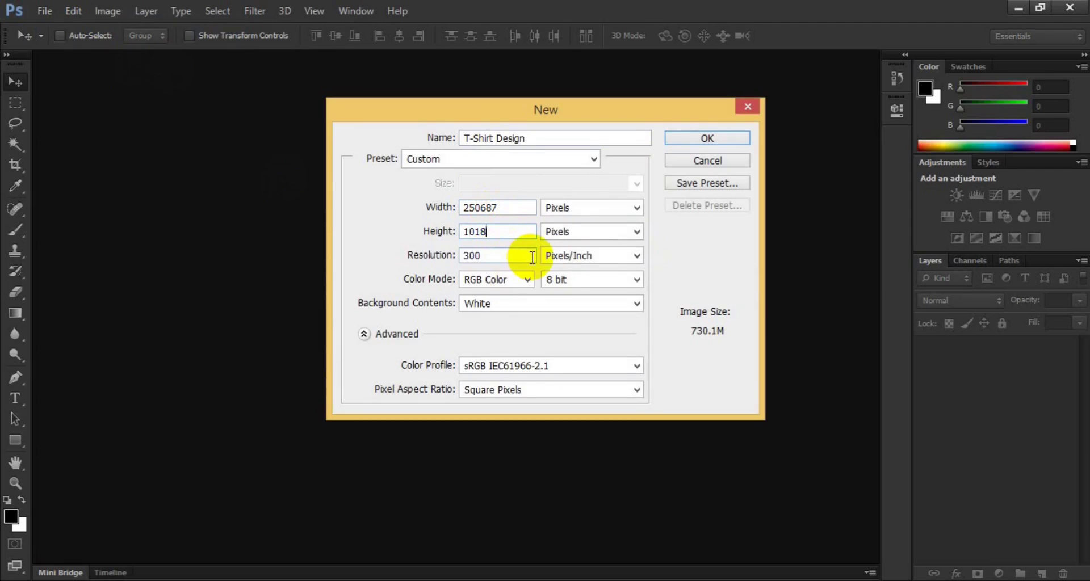
Step: Set the color mode to CMYK Color and try to create the document
{"action": "key", "text": "Tab"}
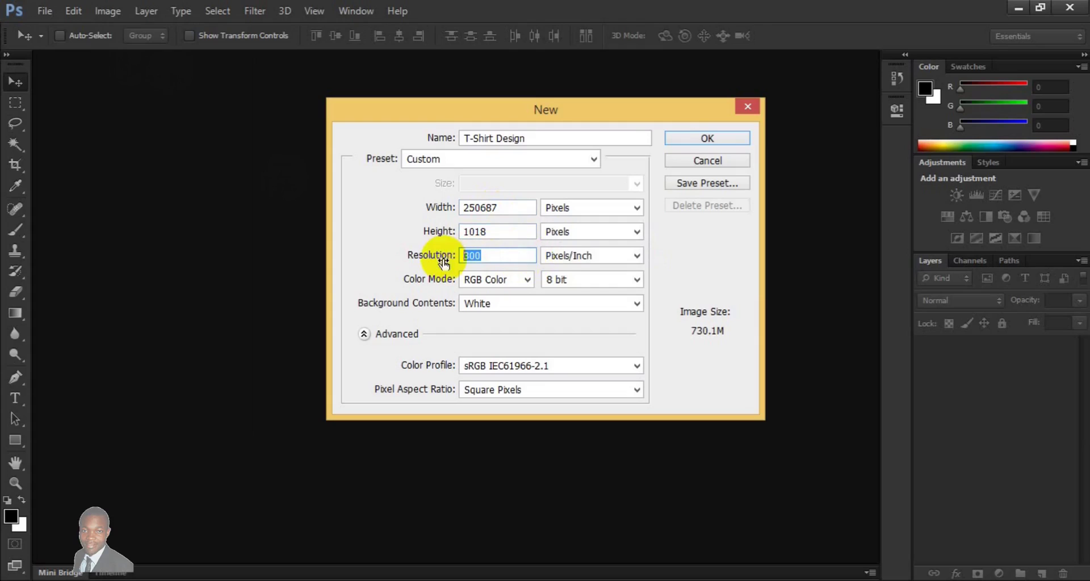
{"action": "left_click", "coordinate": [528, 279]}
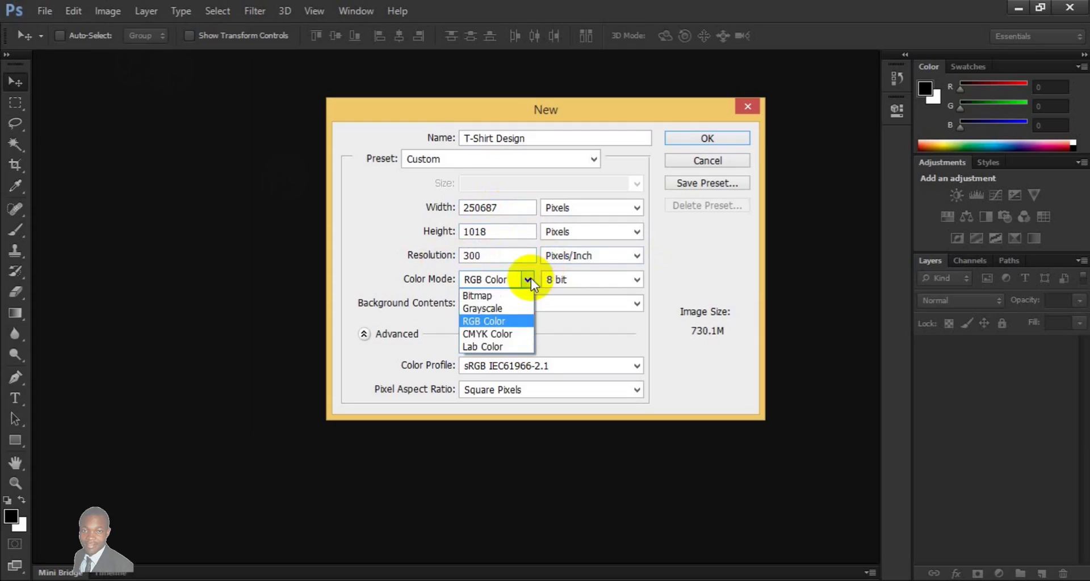
{"action": "left_click", "coordinate": [515, 329]}
{"action": "left_click", "coordinate": [721, 135]}
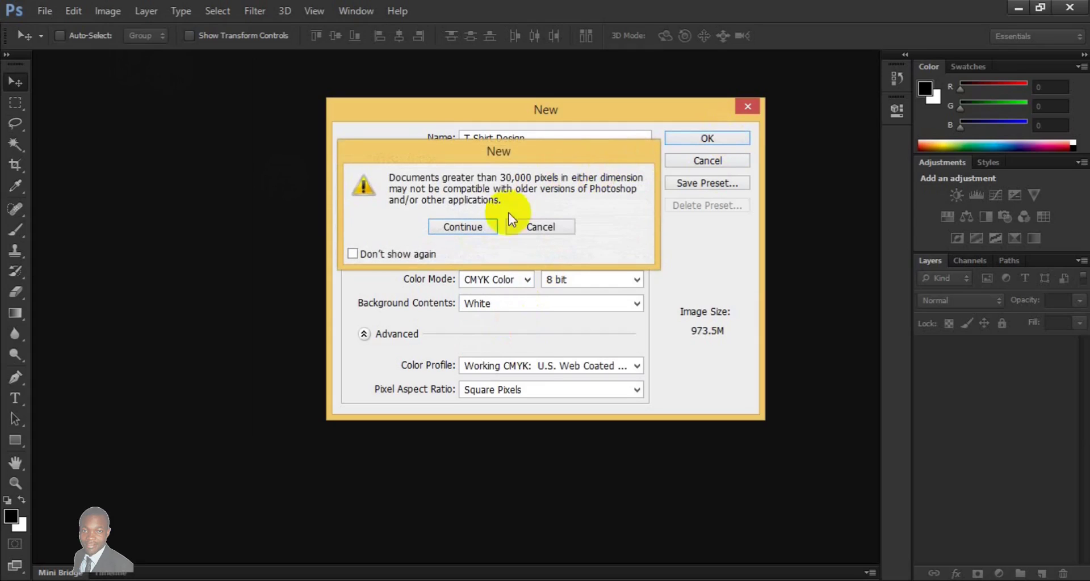
{"action": "left_click", "coordinate": [526, 228]}
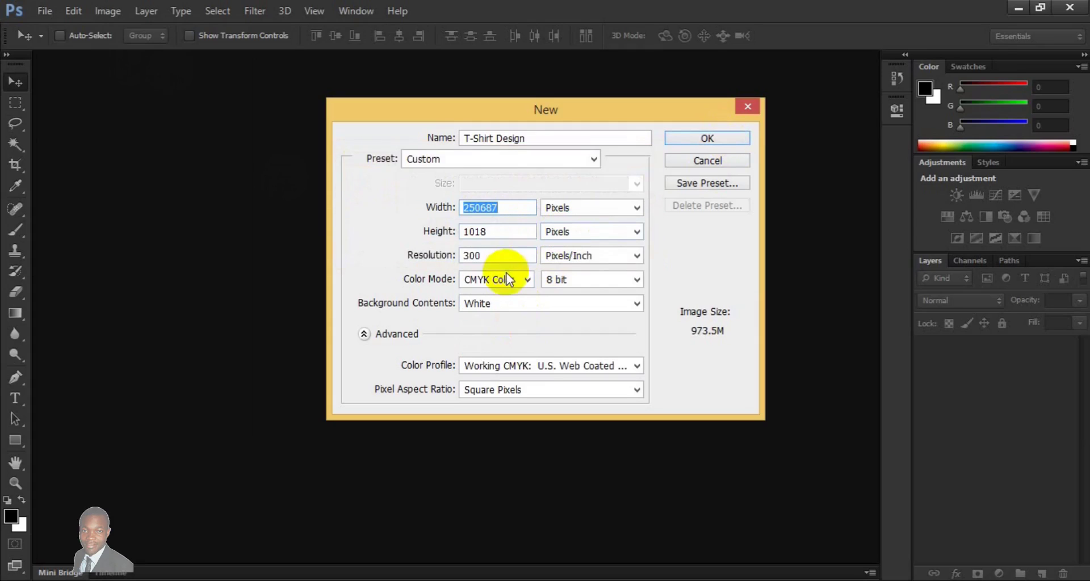
Step: Correct the document width to 687 pixels and create the document
{"action": "left_click", "coordinate": [509, 208]}
{"action": "key", "text": "BackSpace"}
{"action": "key", "text": "BackSpace"}
{"action": "key", "text": "BackSpace"}
{"action": "key", "text": "BackSpace"}
{"action": "key", "text": "BackSpace"}
{"action": "key", "text": "BackSpace"}
{"action": "type", "text": "687"}
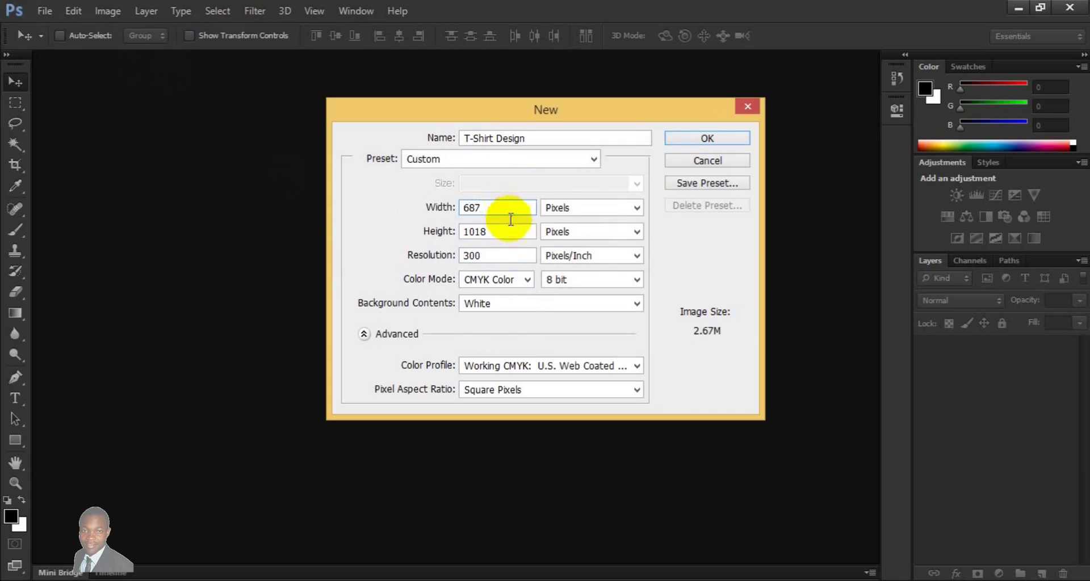
{"action": "left_click", "coordinate": [707, 138]}
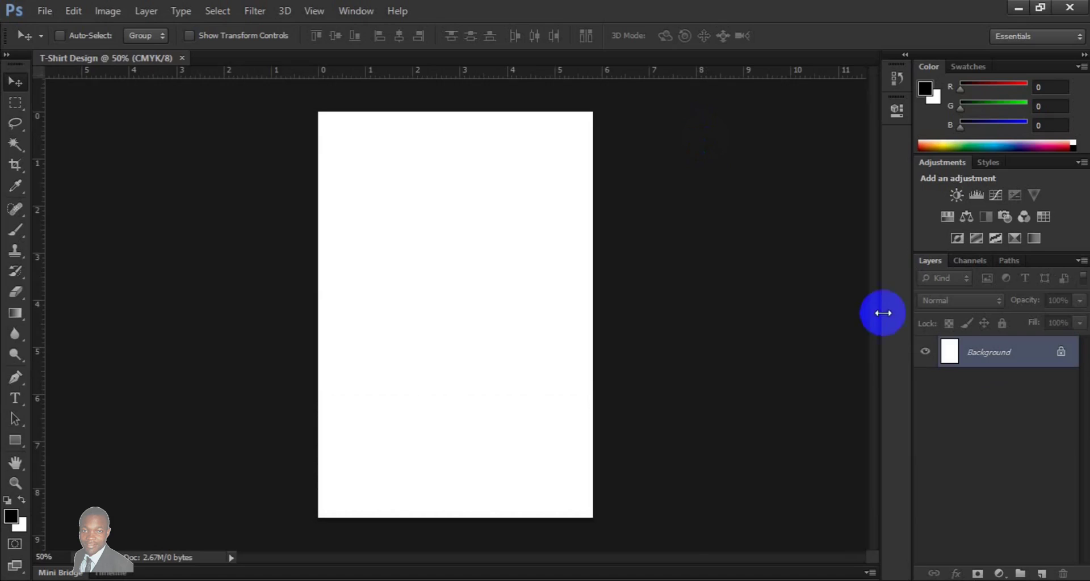
Step: Add a new layer and place the text YOU in the upper part of the page
{"action": "left_click", "coordinate": [1041, 574]}
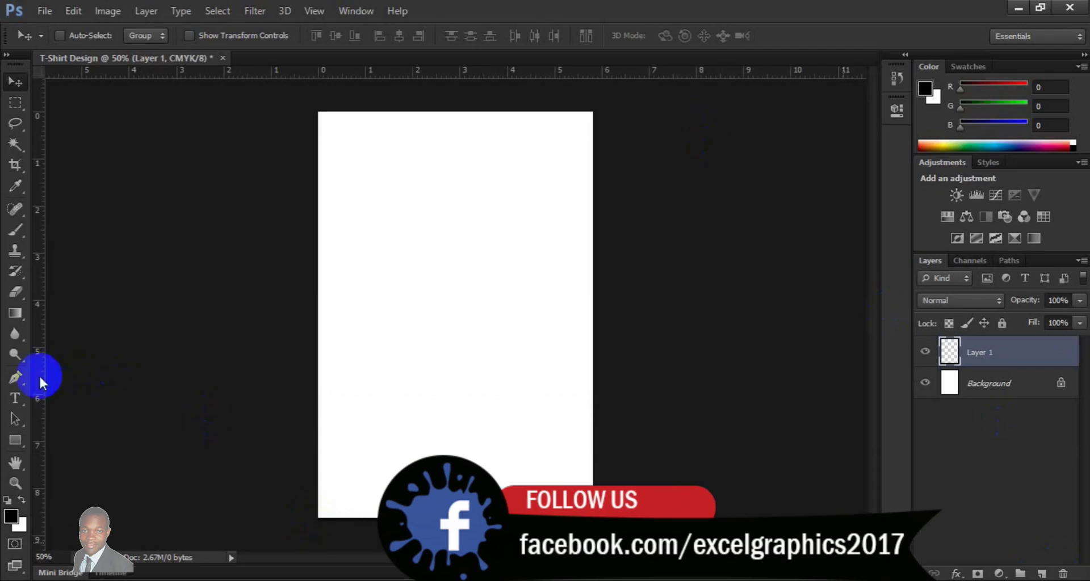
{"action": "left_click", "coordinate": [16, 399]}
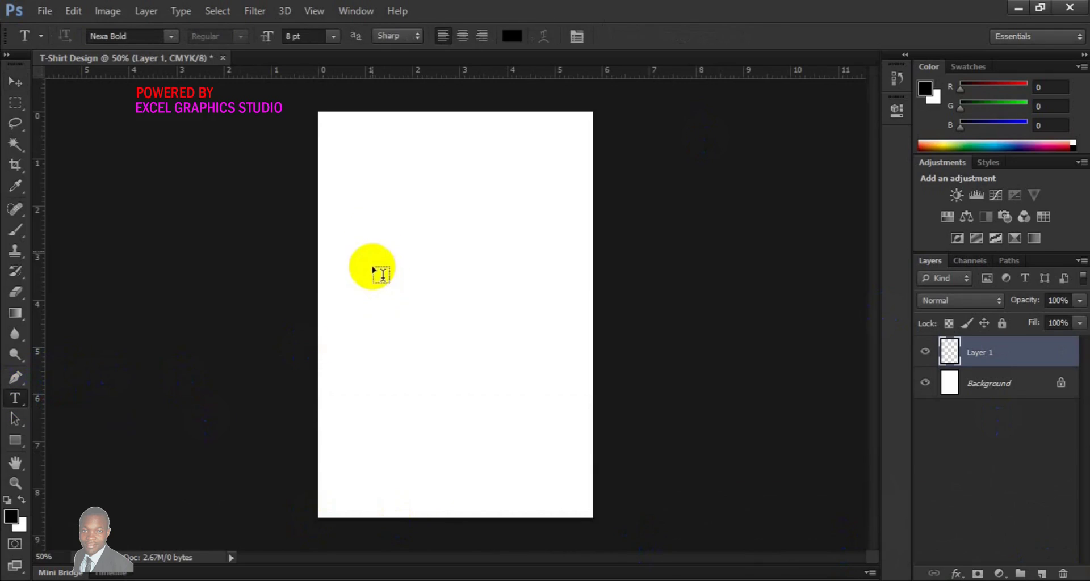
{"action": "left_click", "coordinate": [373, 230]}
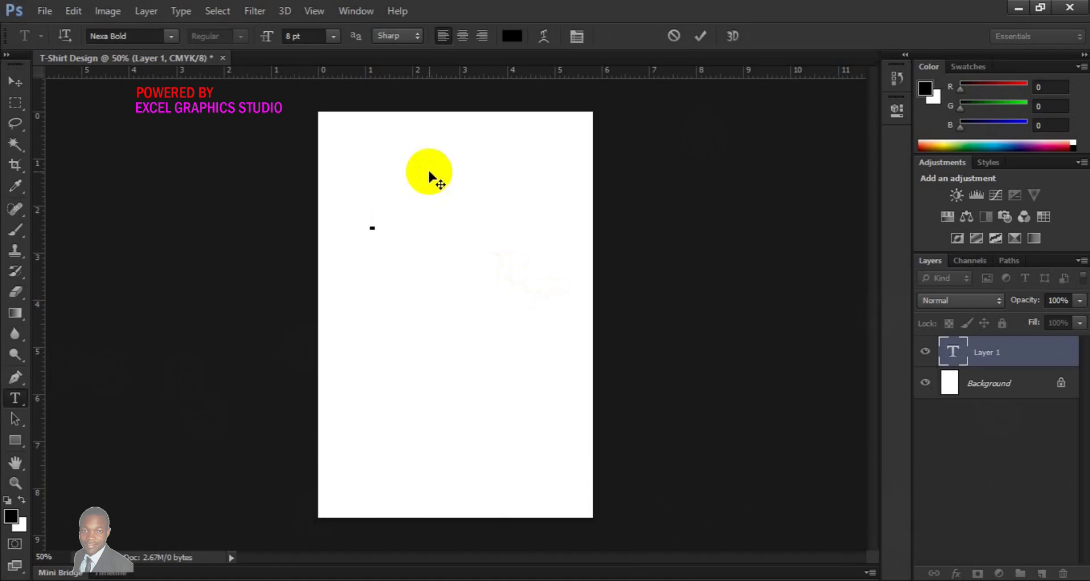
{"action": "type", "text": "YOU"}
Step: Format the YOU text at 28 pt in the PROMISES BROKEN DREAM font and commit it
{"action": "key", "text": "ctrl+a"}
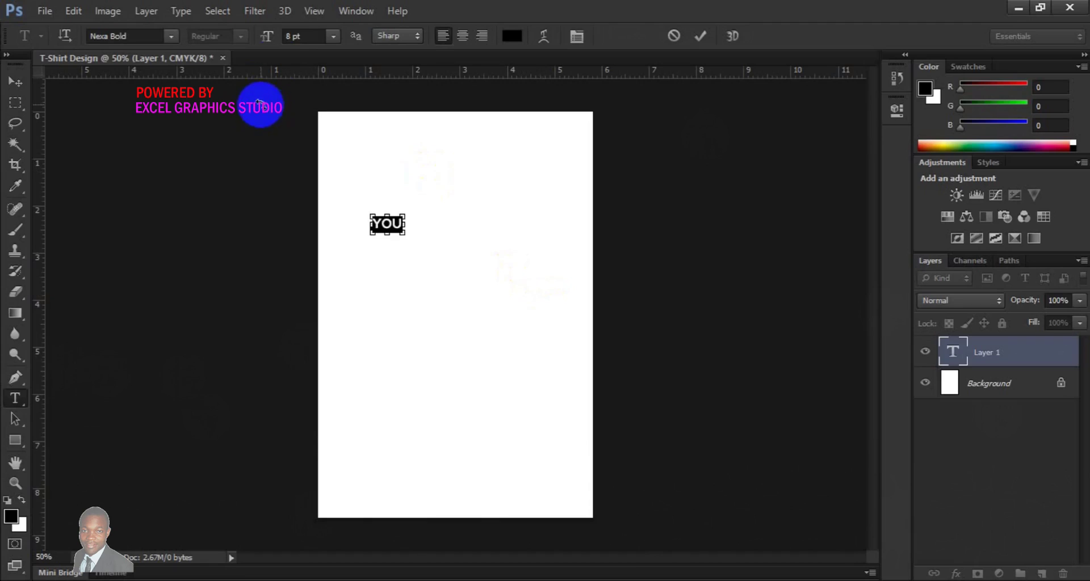
{"action": "left_click_drag", "start_coordinate": [268, 38], "coordinate": [281, 38]}
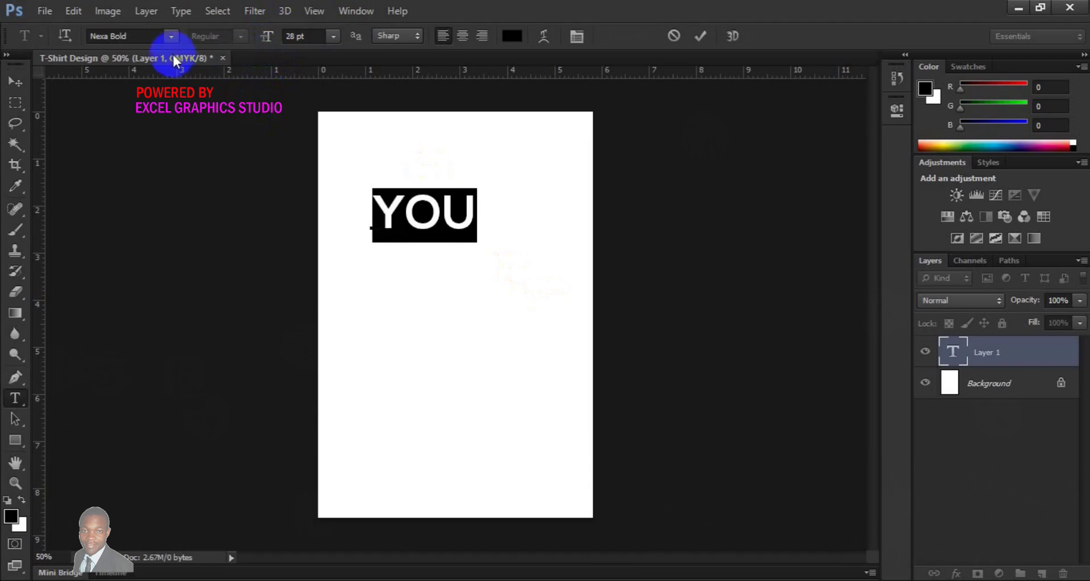
{"action": "left_click", "coordinate": [170, 37]}
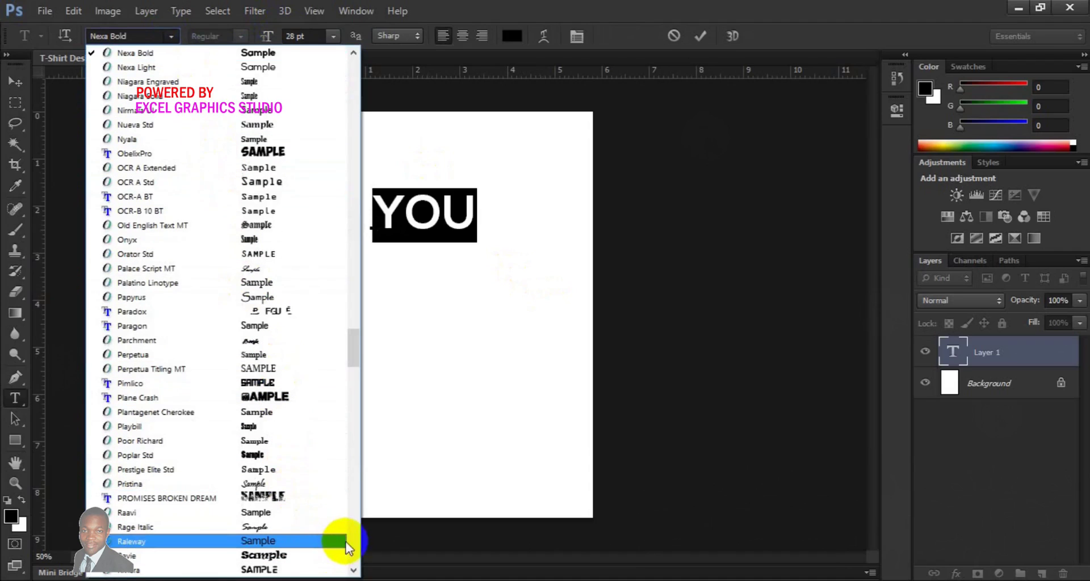
{"action": "scroll", "coordinate": [353, 542], "scroll_direction": "down", "scroll_amount": 12}
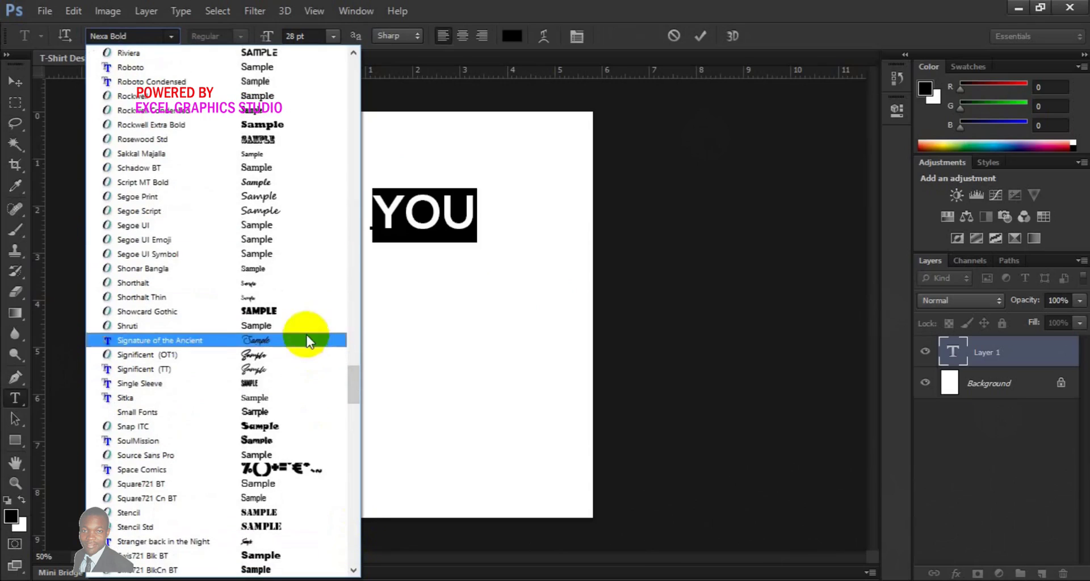
{"action": "scroll", "coordinate": [344, 244], "scroll_direction": "up", "scroll_amount": 12}
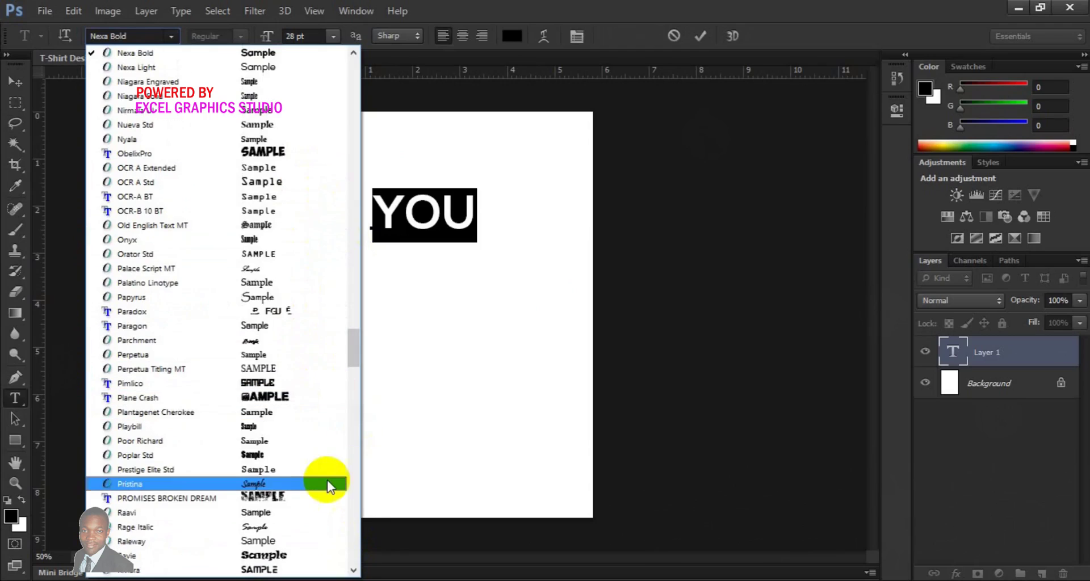
{"action": "left_click", "coordinate": [325, 499]}
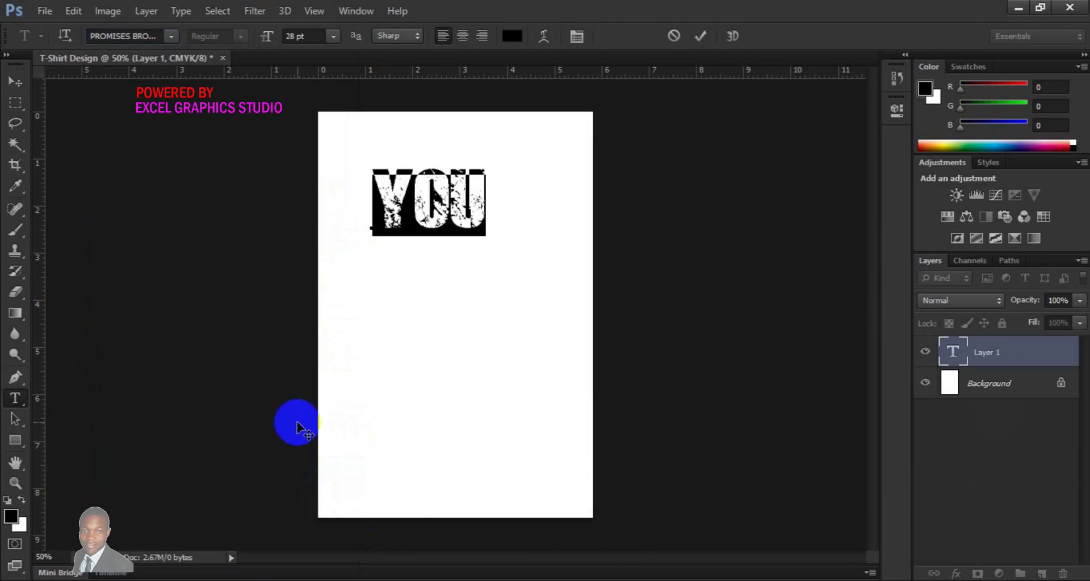
{"action": "left_click", "coordinate": [25, 82]}
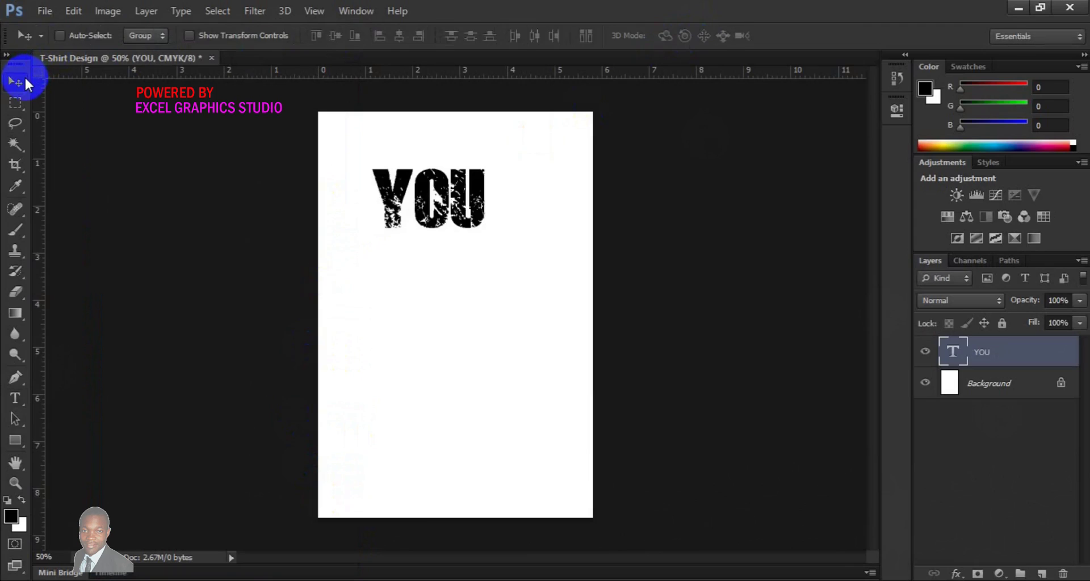
{"action": "left_click", "coordinate": [116, 244]}
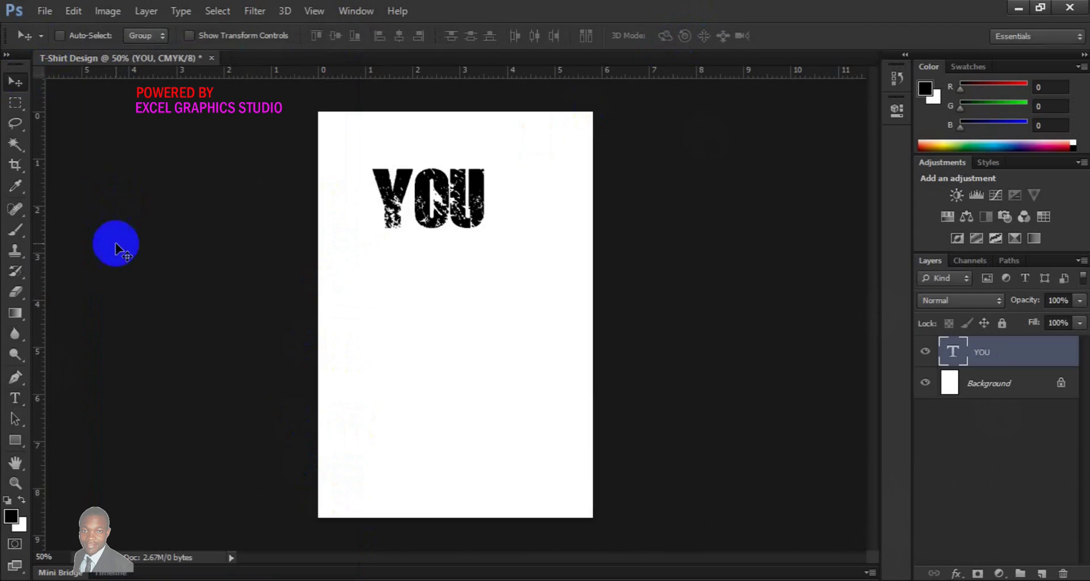
Step: Add another layer and enter the text BORN just below the word YOU
{"action": "left_click", "coordinate": [14, 399]}
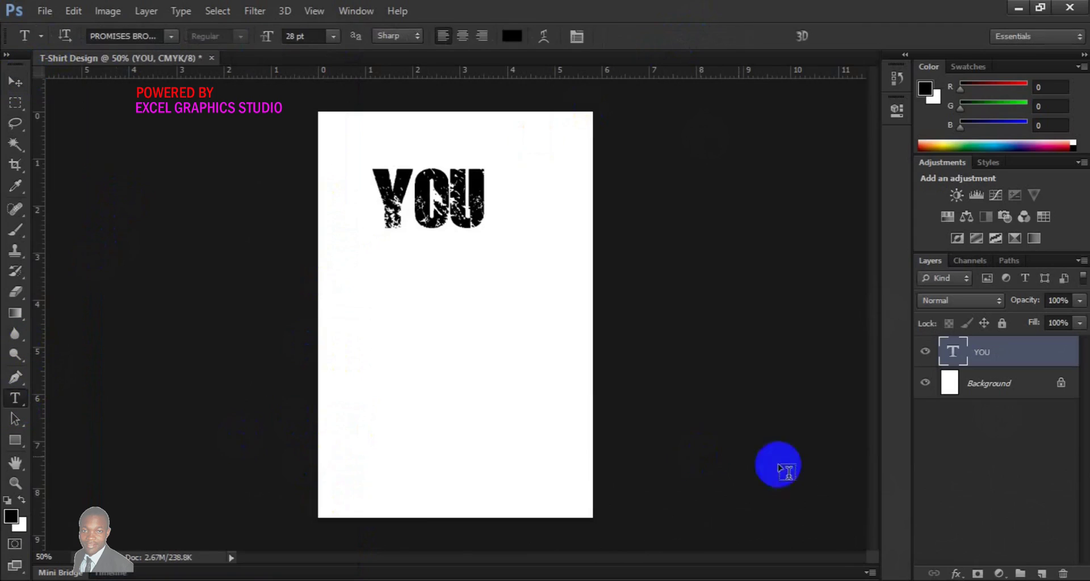
{"action": "left_click", "coordinate": [1038, 575]}
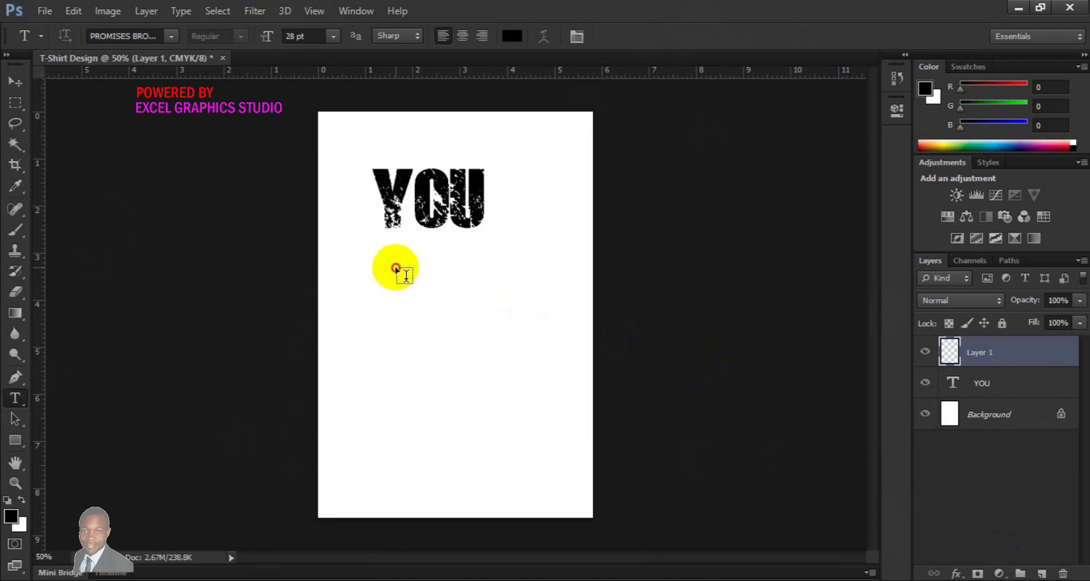
{"action": "left_click", "coordinate": [396, 266]}
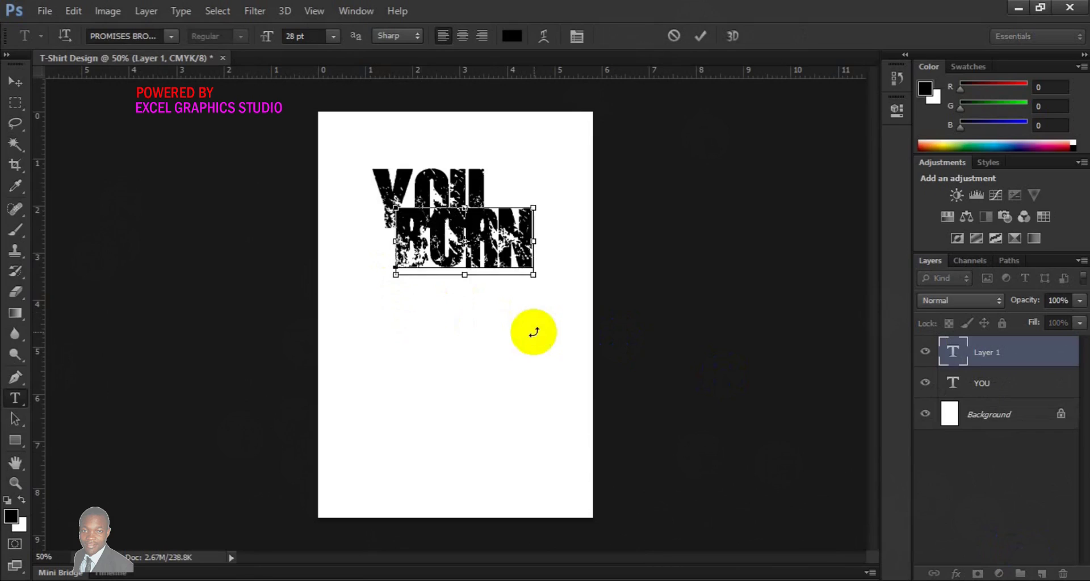
Step: Change the font of the BORN text to Nexa Light
{"action": "key", "text": "ctrl+a"}
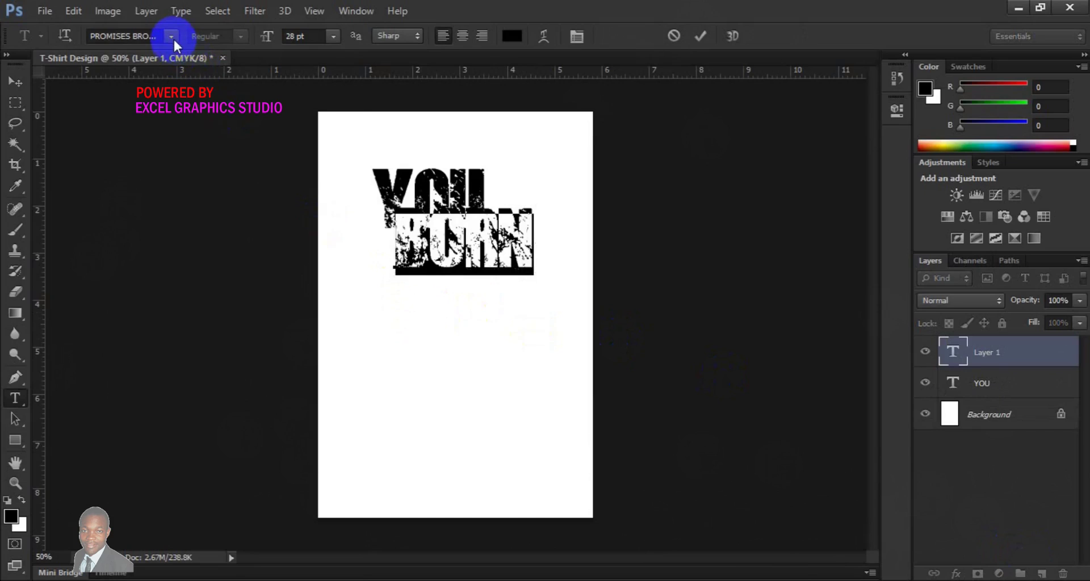
{"action": "left_click", "coordinate": [172, 36]}
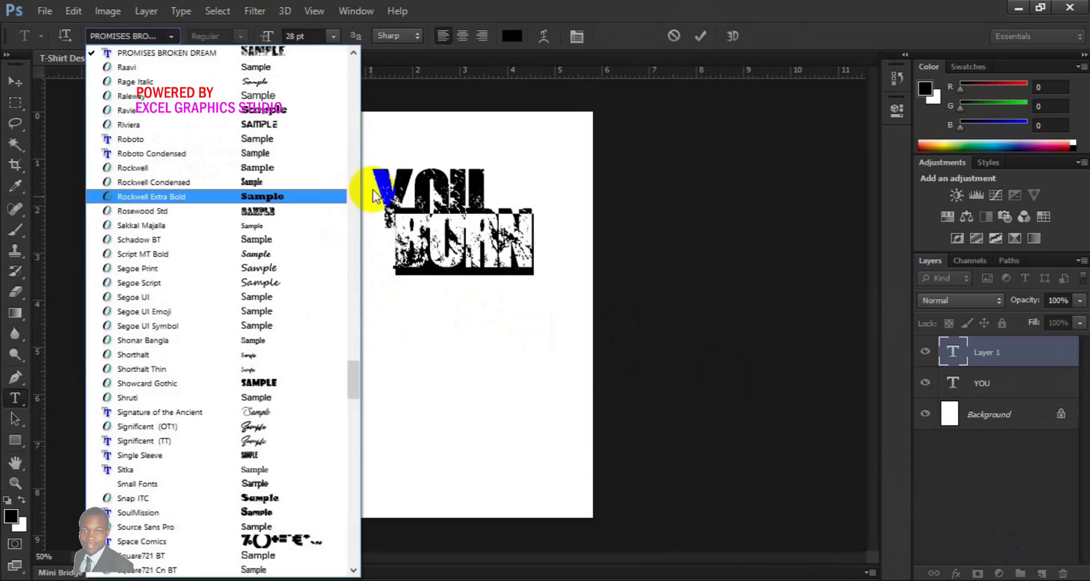
{"action": "scroll", "coordinate": [356, 151], "scroll_direction": "up", "scroll_amount": 10}
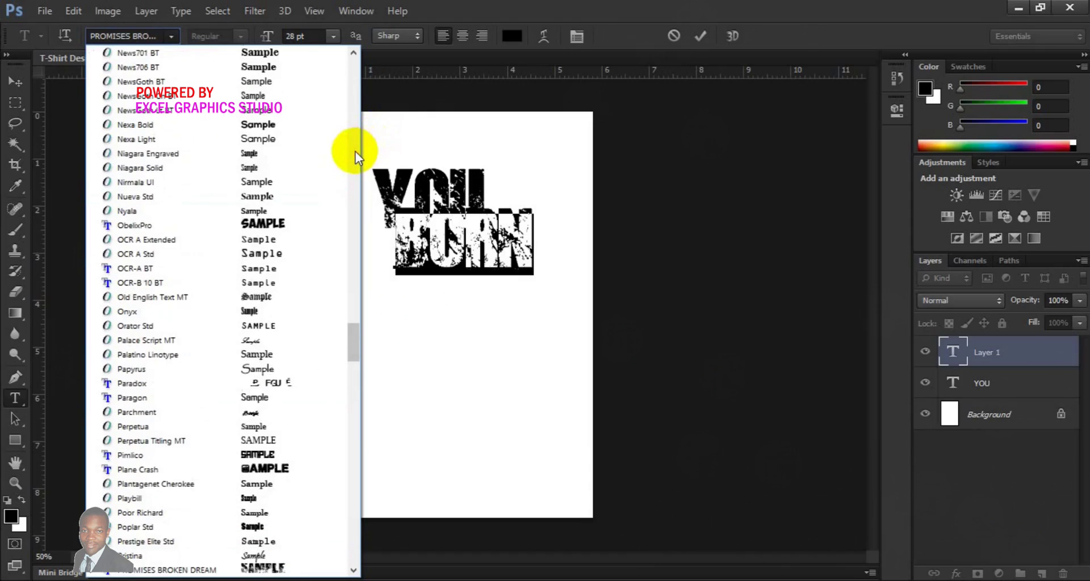
{"action": "scroll", "coordinate": [354, 147], "scroll_direction": "up", "scroll_amount": 20}
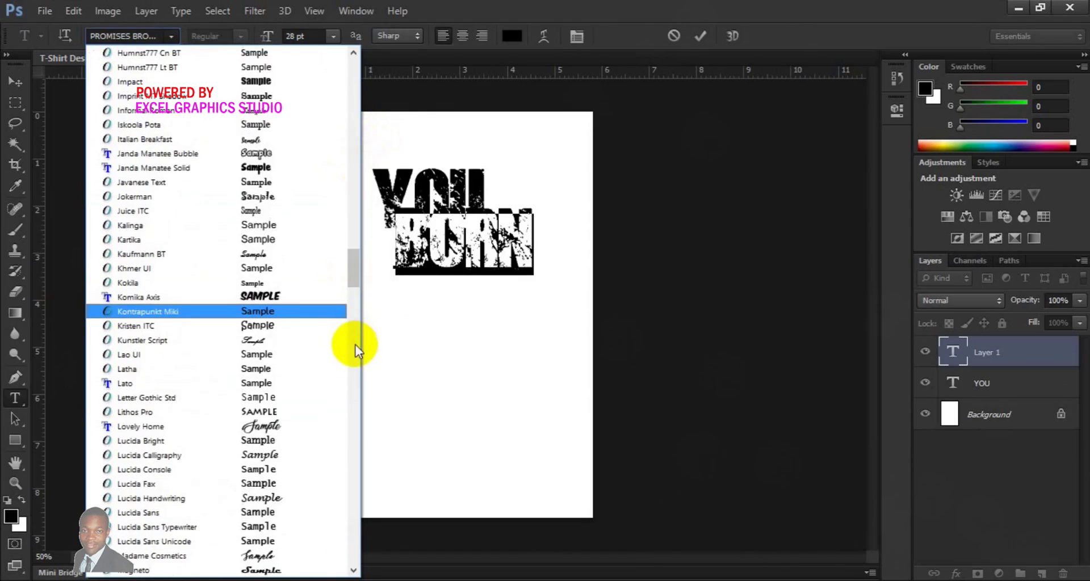
{"action": "scroll", "coordinate": [356, 352], "scroll_direction": "down", "scroll_amount": 12}
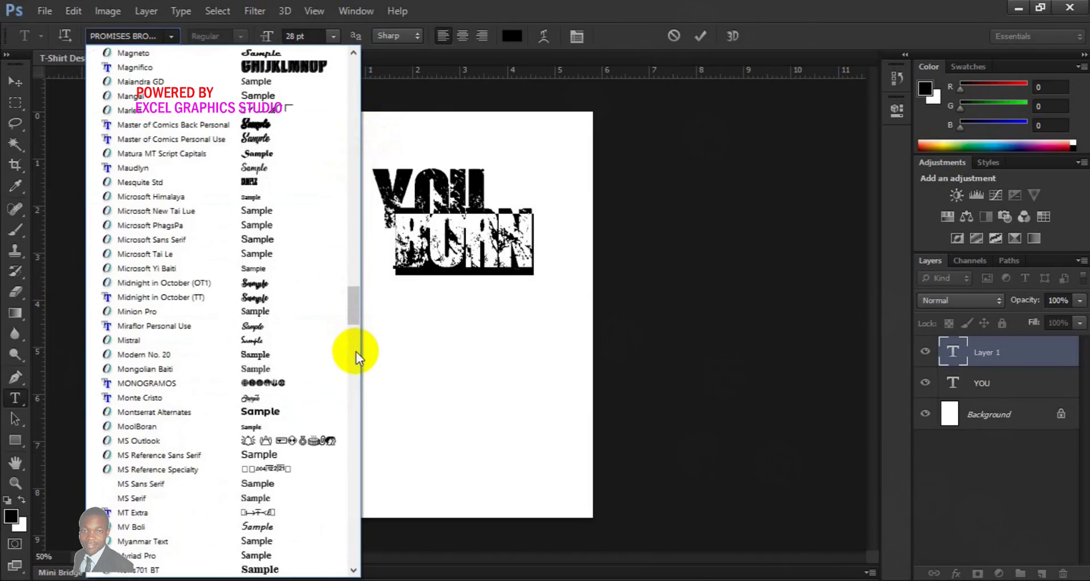
{"action": "left_click", "coordinate": [352, 571]}
{"action": "left_click", "coordinate": [352, 570]}
{"action": "left_click", "coordinate": [352, 570]}
{"action": "left_click", "coordinate": [352, 570]}
{"action": "left_click", "coordinate": [352, 570]}
{"action": "left_click", "coordinate": [352, 571]}
{"action": "left_click", "coordinate": [352, 571]}
{"action": "left_click", "coordinate": [352, 570]}
{"action": "left_click", "coordinate": [352, 571]}
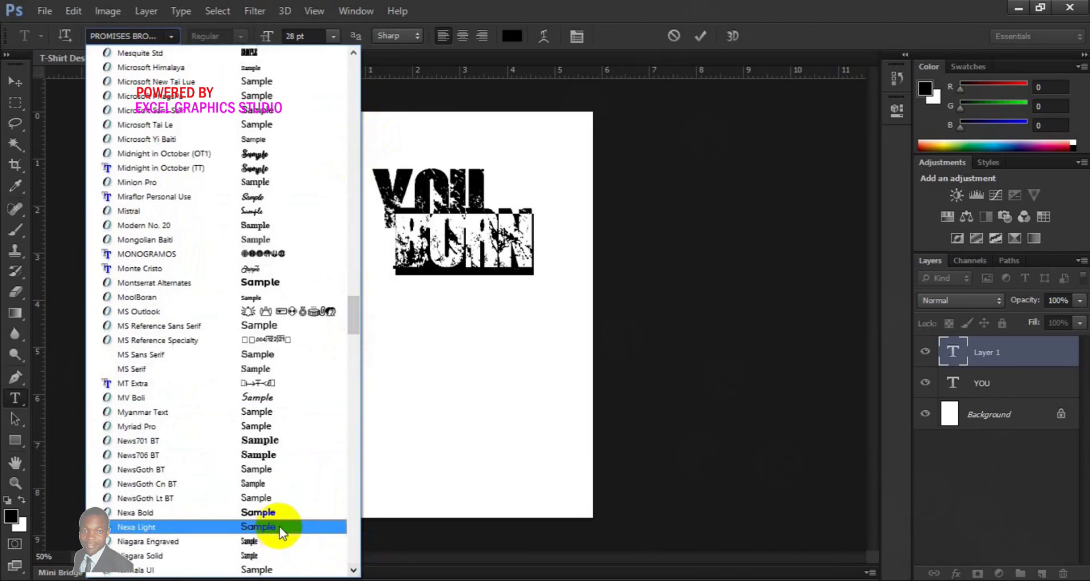
{"action": "left_click", "coordinate": [278, 526]}
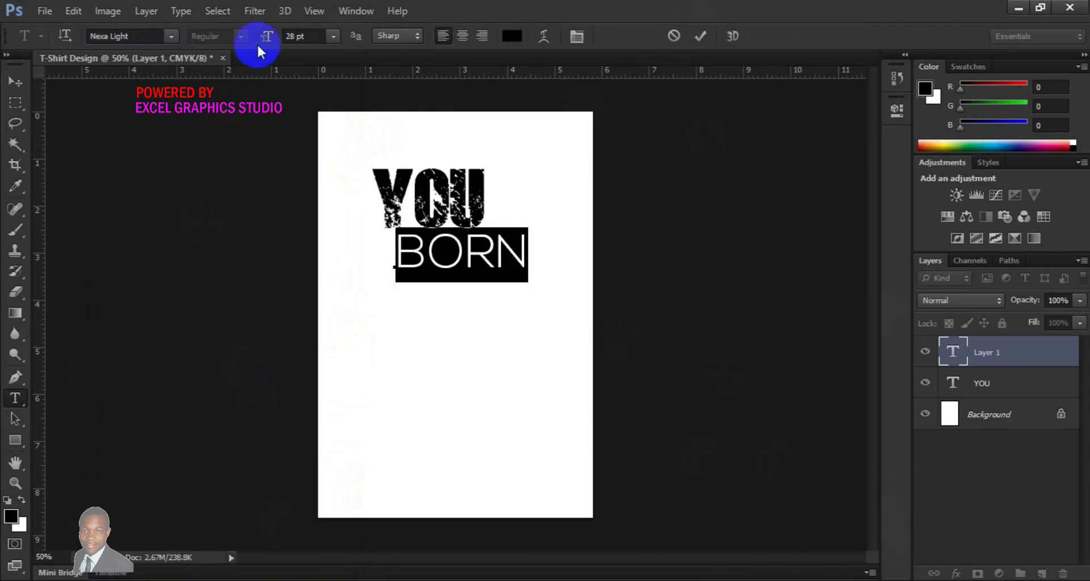
Step: Set the BORN text to 31 pt, commit it, and shift it slightly left beneath YOU
{"action": "left_click_drag", "start_coordinate": [262, 46], "coordinate": [264, 47]}
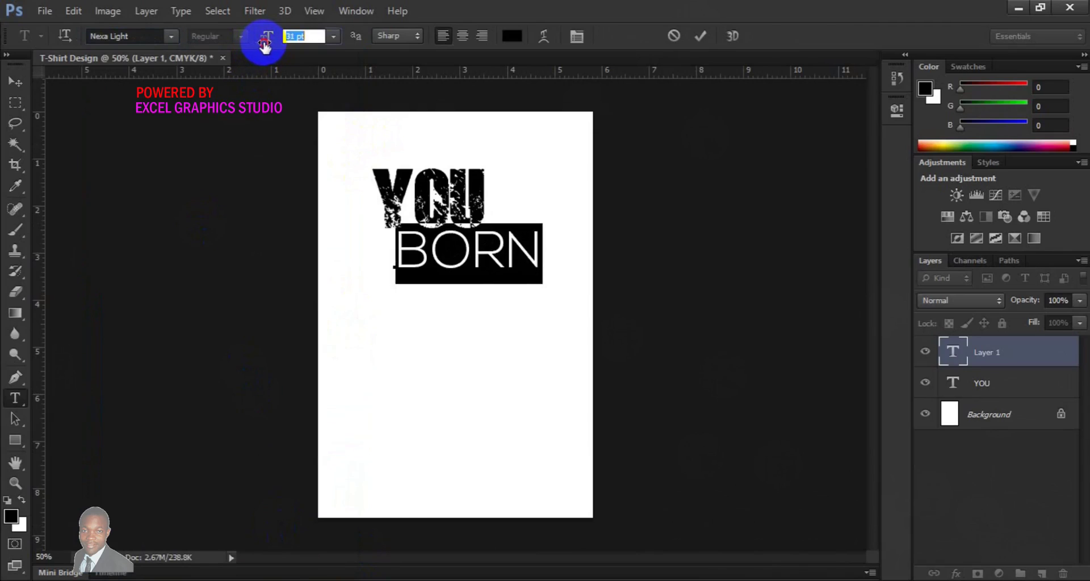
{"action": "left_click", "coordinate": [15, 84]}
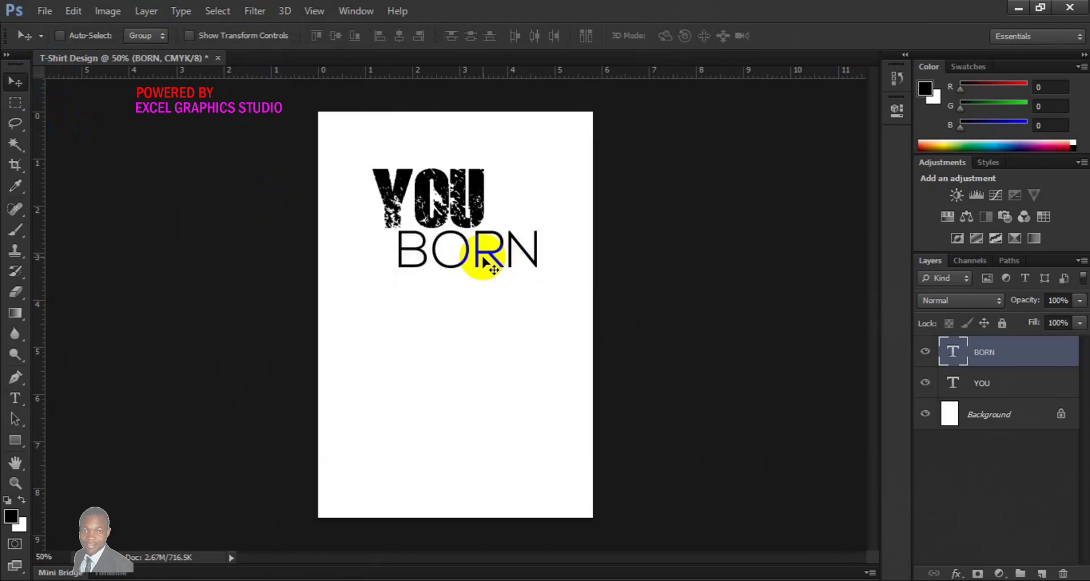
{"action": "left_click_drag", "start_coordinate": [474, 262], "coordinate": [469, 261]}
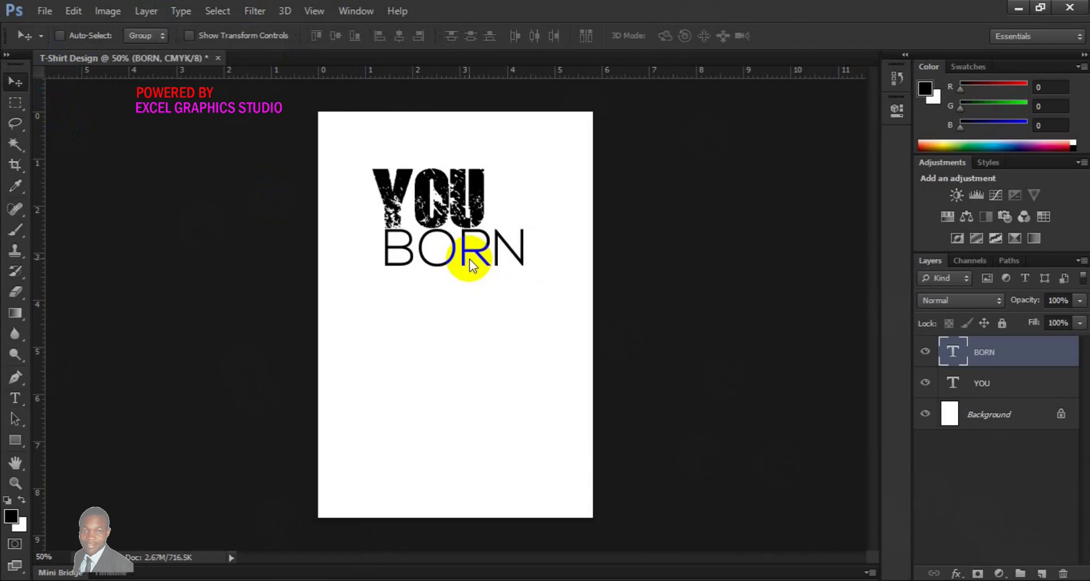
Step: Add a new layer and enter the text WERE below BORN
{"action": "left_click", "coordinate": [1042, 573]}
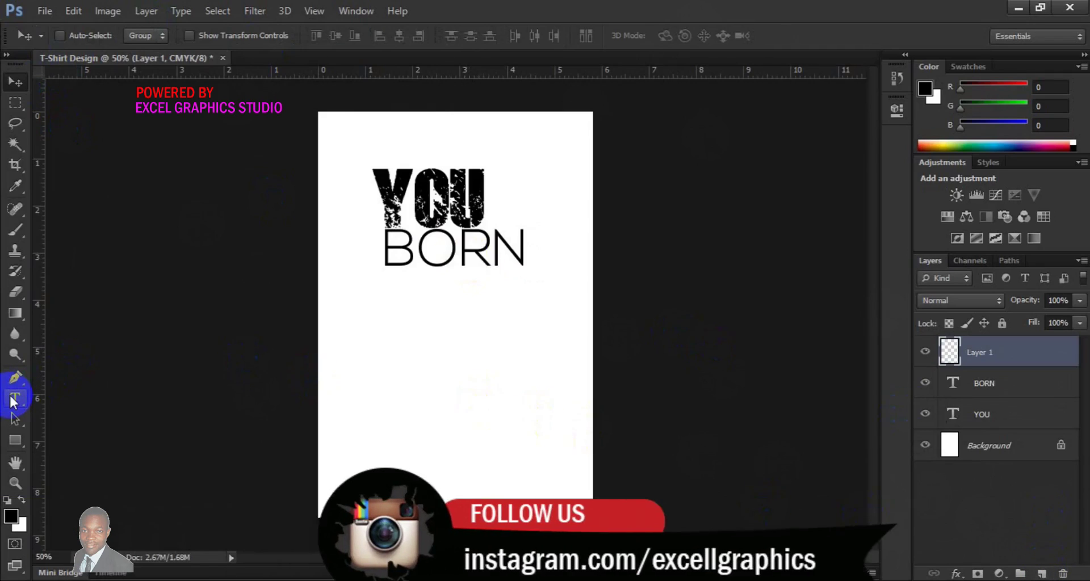
{"action": "left_click", "coordinate": [14, 398]}
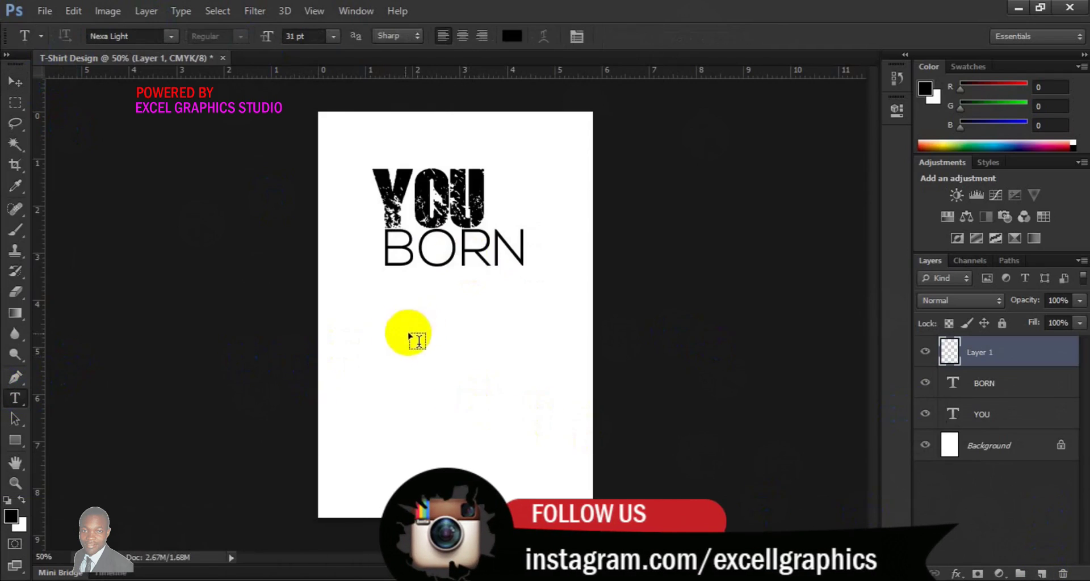
{"action": "left_click", "coordinate": [397, 331]}
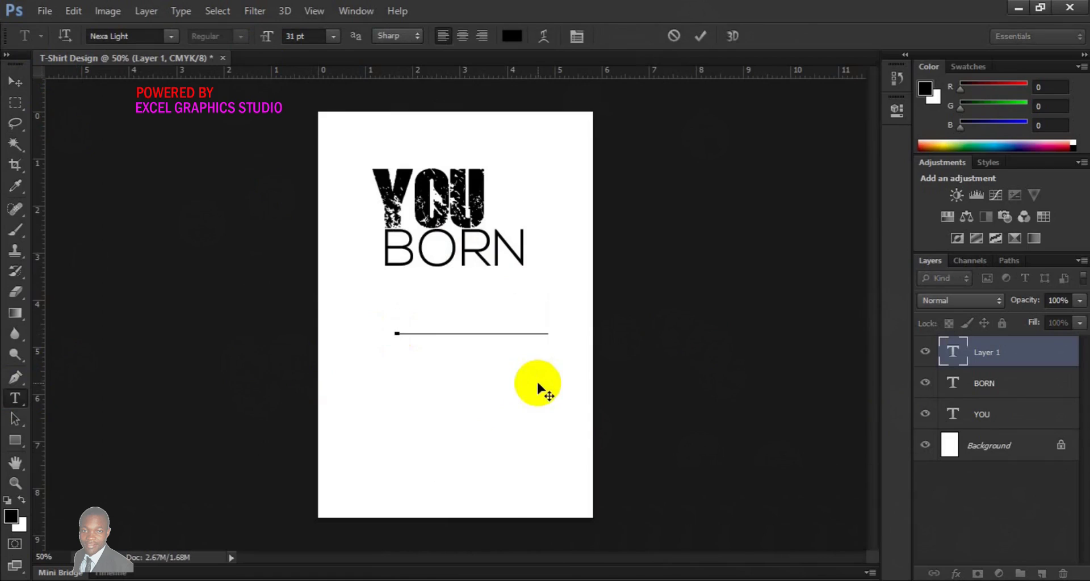
Step: Replace the uppercase WERE with Were, capitalising only the first letter
{"action": "key", "text": "Left"}
{"action": "key", "text": "Left"}
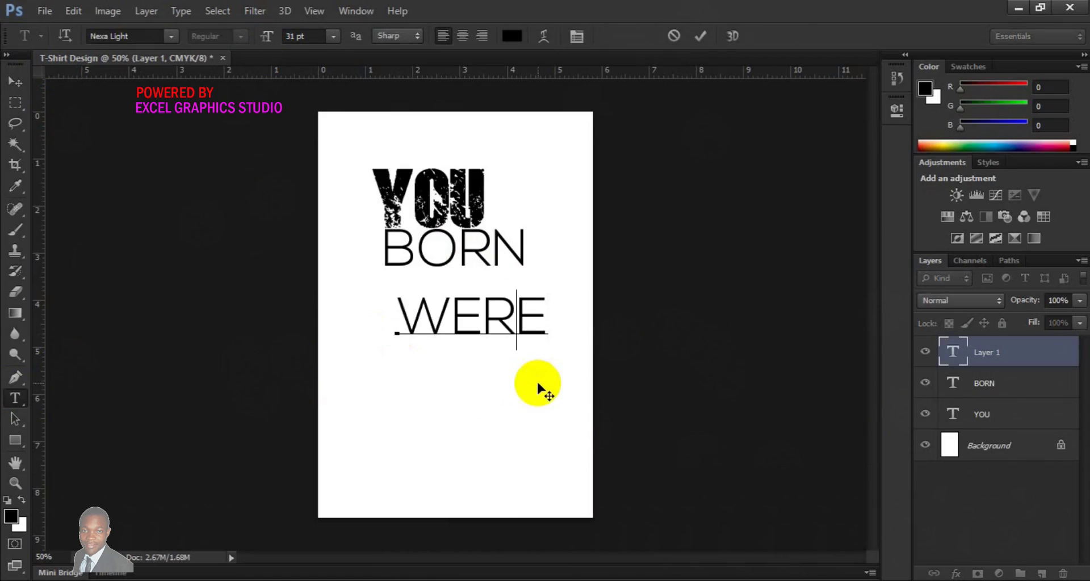
{"action": "key", "text": "Delete"}
{"action": "key", "text": "Delete"}
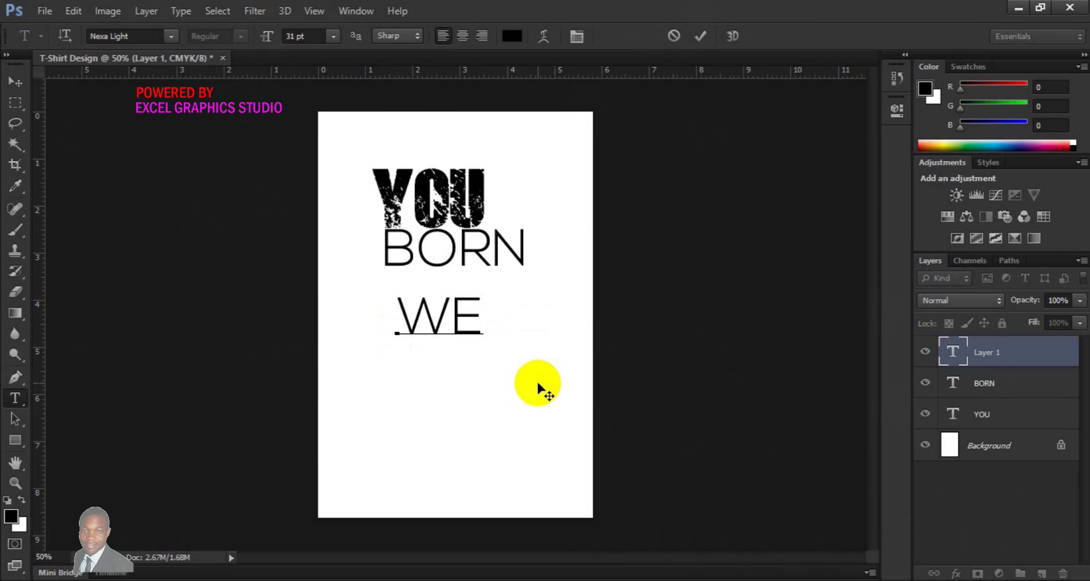
{"action": "key", "text": "Home"}
{"action": "key", "text": "Delete"}
{"action": "key", "text": "Delete"}
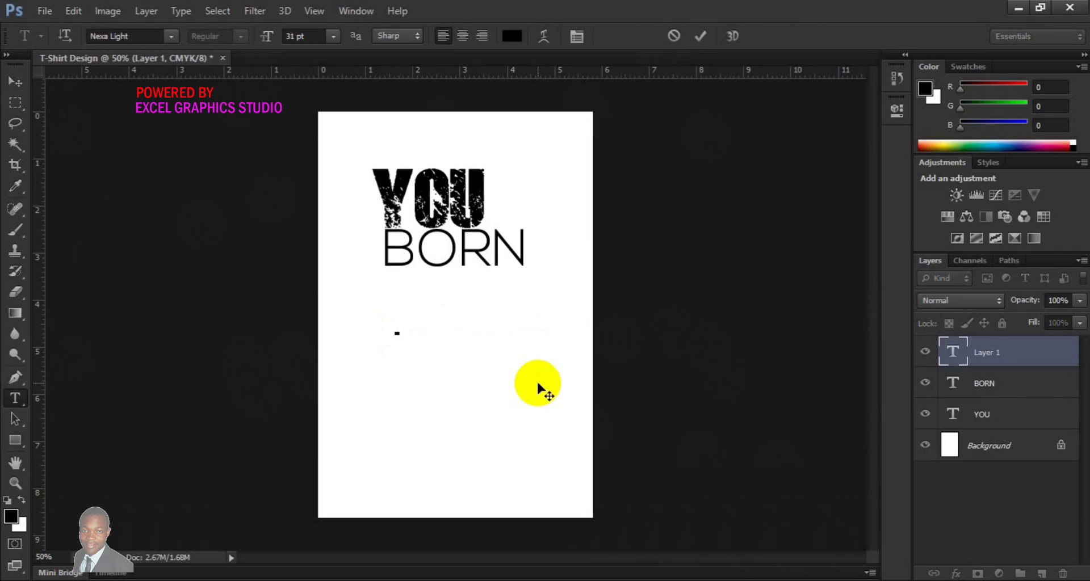
{"action": "key", "text": "End"}
{"action": "type", "text": "Were"}
{"action": "key", "text": "Home"}
Step: Set the Were text to 14 pt, commit it, and move it beside the lower right of YOU, above BORN
{"action": "key", "text": "ctrl+a"}
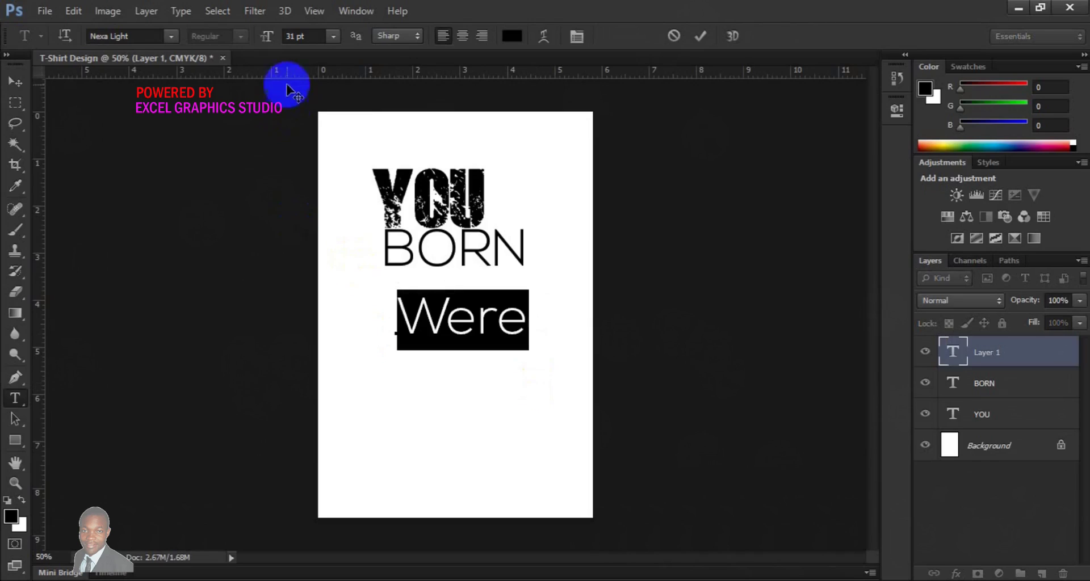
{"action": "left_click_drag", "start_coordinate": [269, 39], "coordinate": [260, 44]}
{"action": "left_click_drag", "start_coordinate": [258, 40], "coordinate": [257, 44]}
{"action": "left_click", "coordinate": [53, 81]}
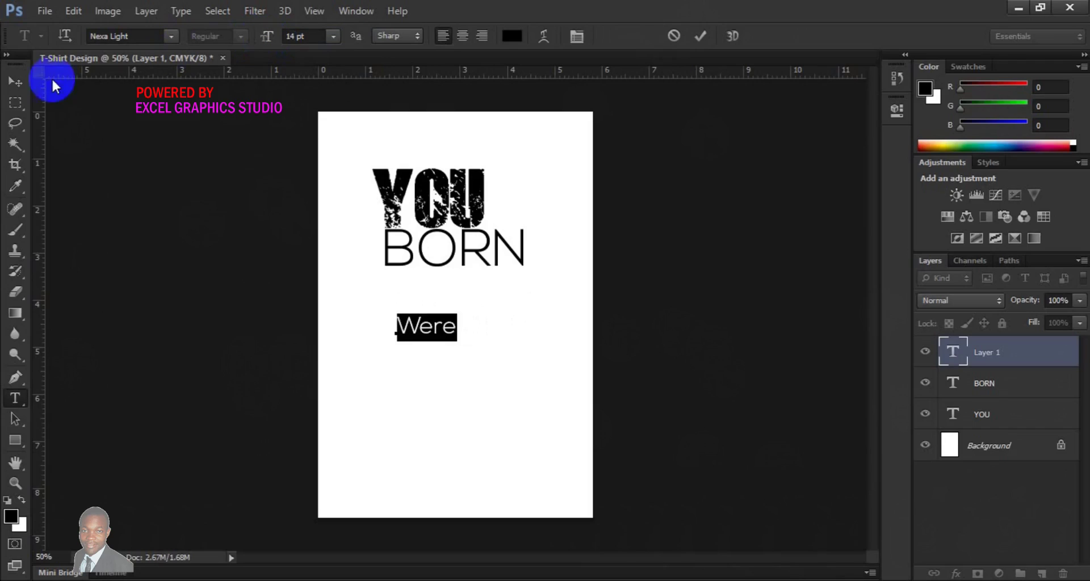
{"action": "left_click", "coordinate": [214, 229]}
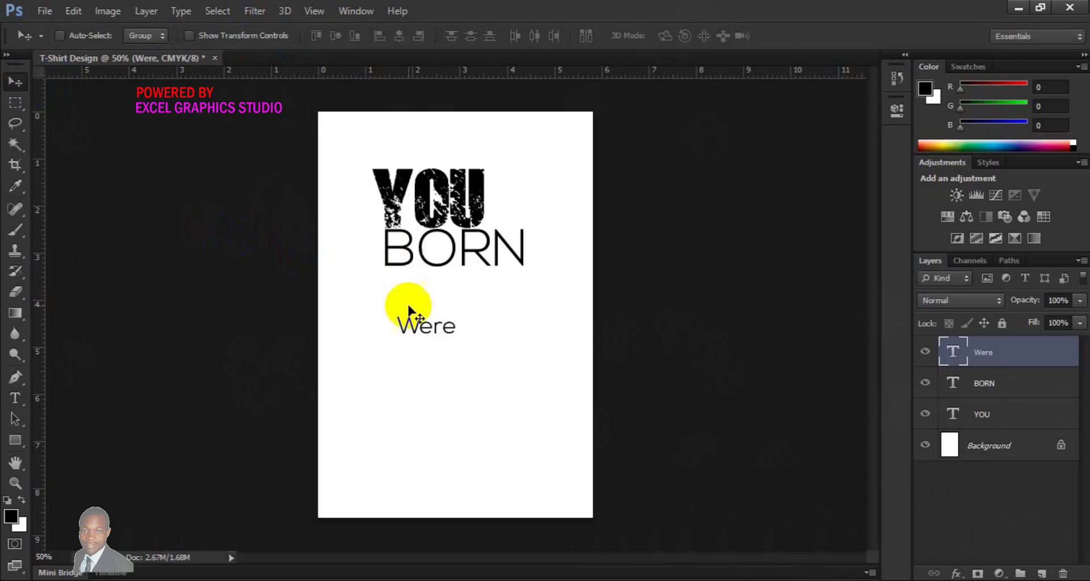
{"action": "left_click_drag", "start_coordinate": [416, 329], "coordinate": [507, 215]}
Step: Enlarge the BORN text to 35 pt and move it down slightly to sit just below YOU and Were
{"action": "left_click", "coordinate": [15, 404]}
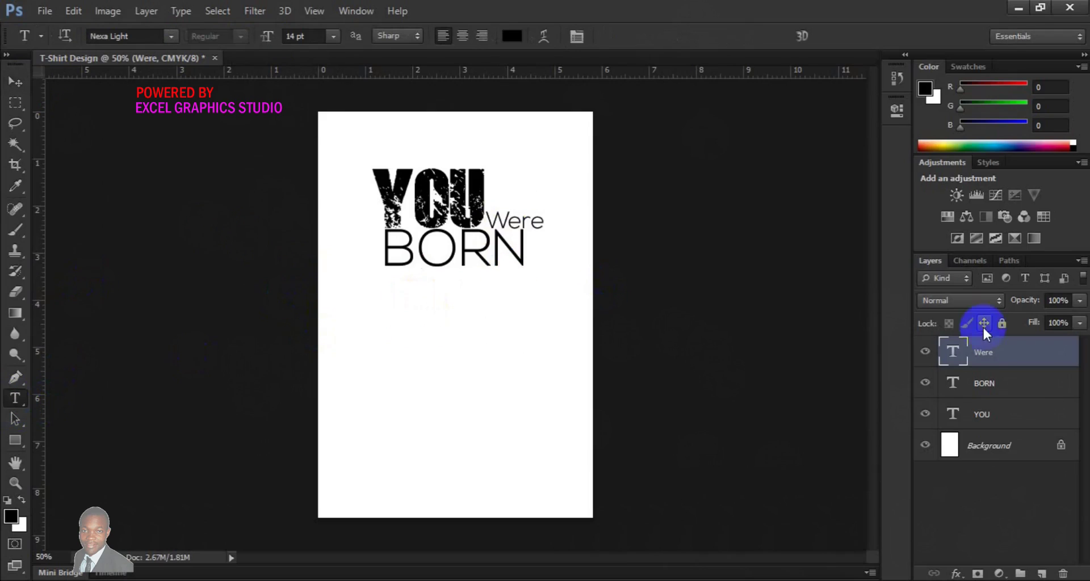
{"action": "left_click", "coordinate": [984, 383]}
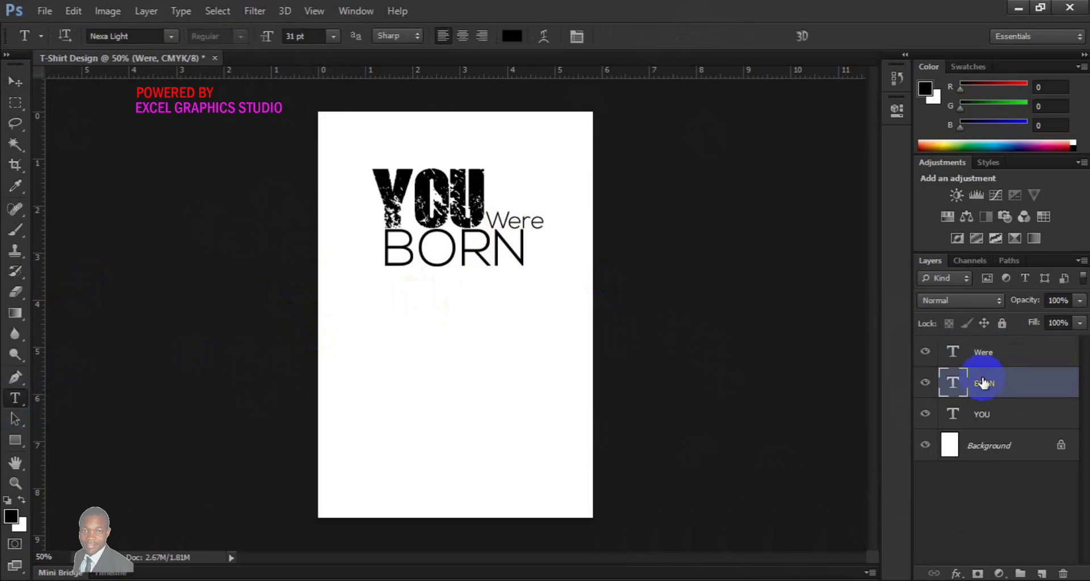
{"action": "left_click", "coordinate": [463, 256]}
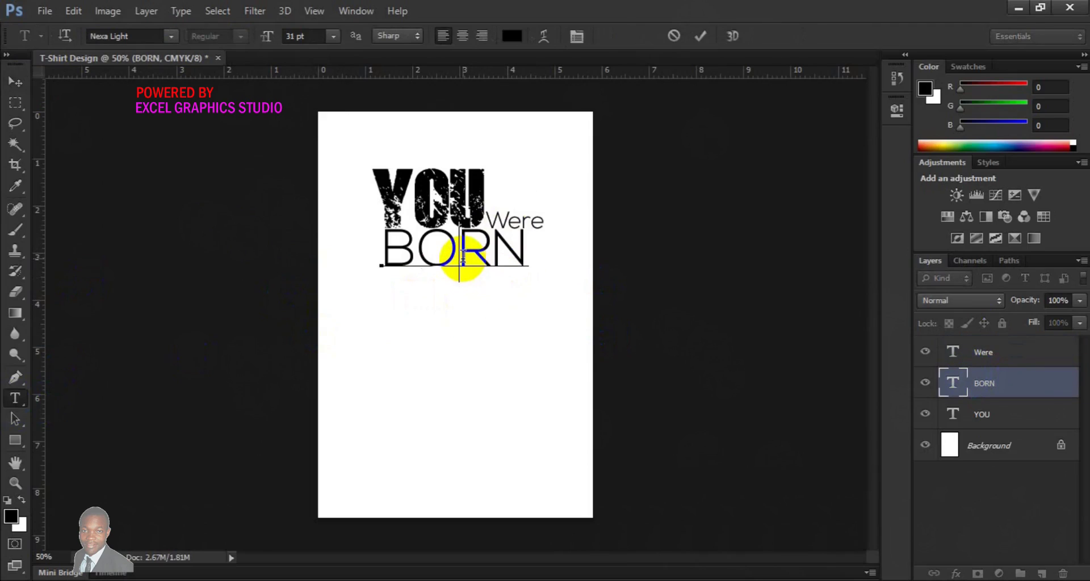
{"action": "double_click", "coordinate": [462, 255]}
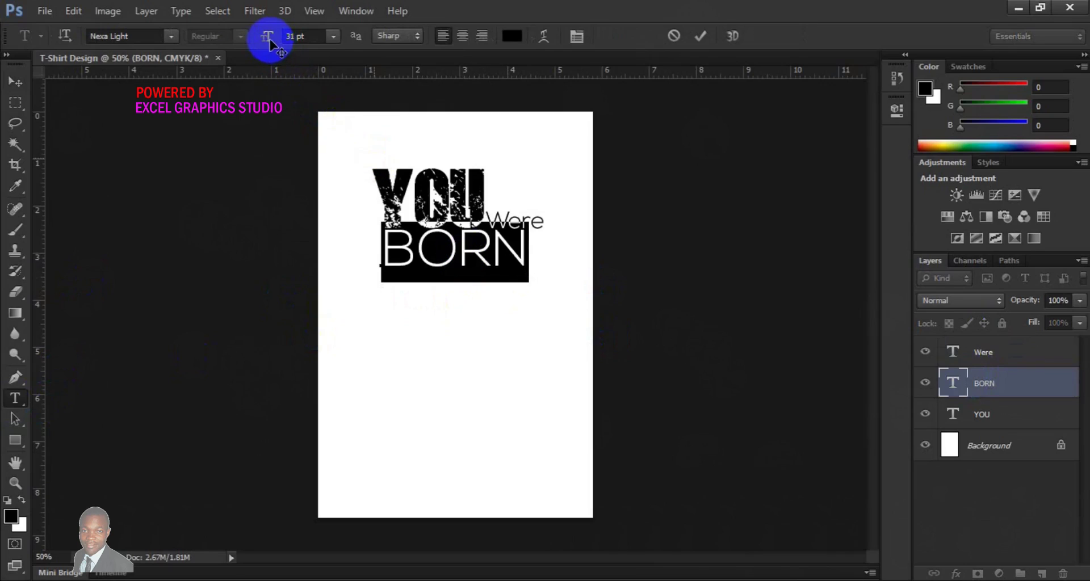
{"action": "left_click_drag", "start_coordinate": [271, 43], "coordinate": [273, 44]}
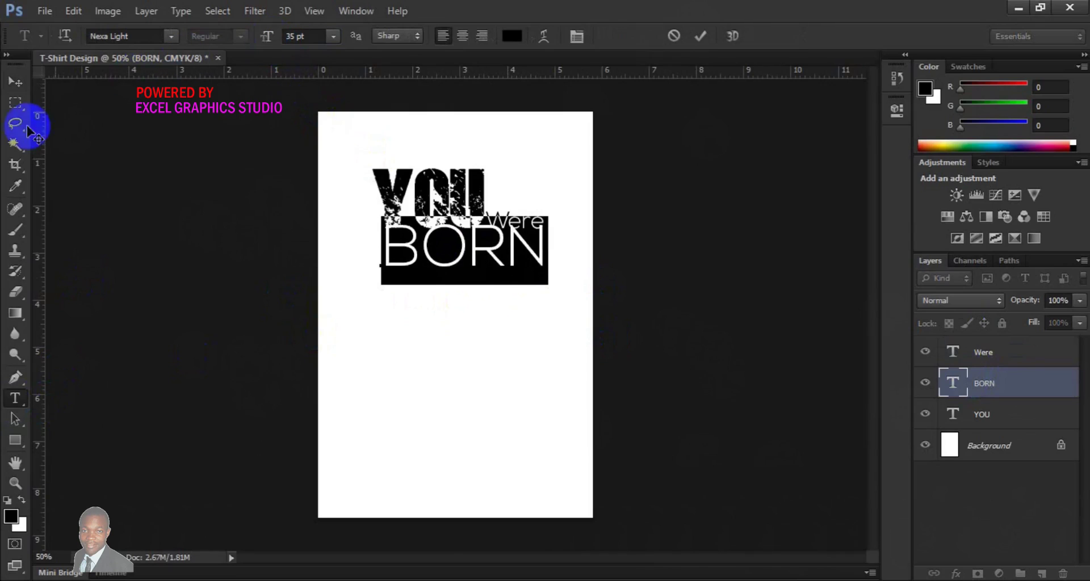
{"action": "left_click", "coordinate": [13, 83]}
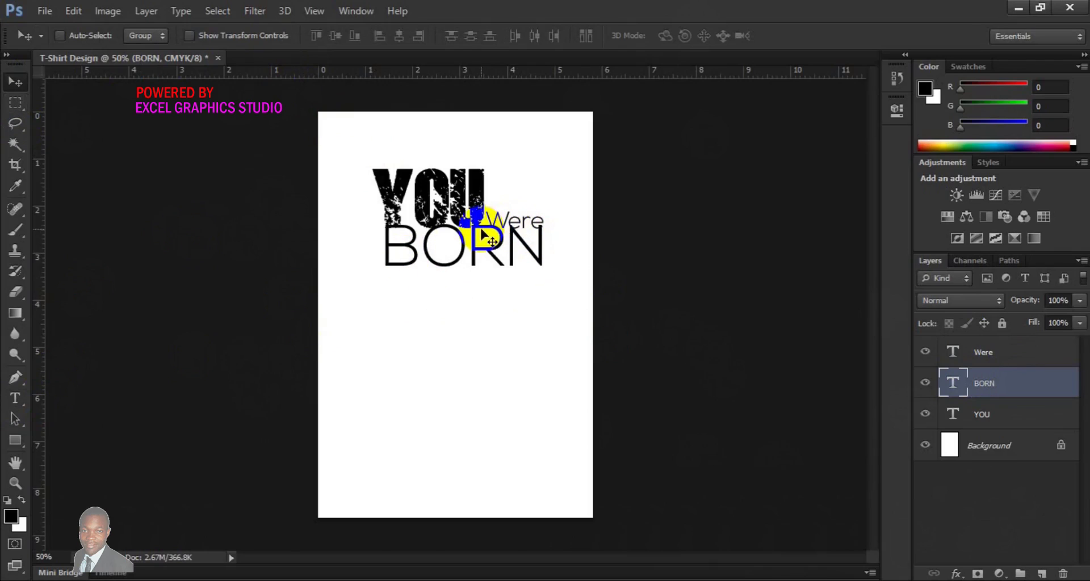
{"action": "left_click_drag", "start_coordinate": [482, 230], "coordinate": [481, 233]}
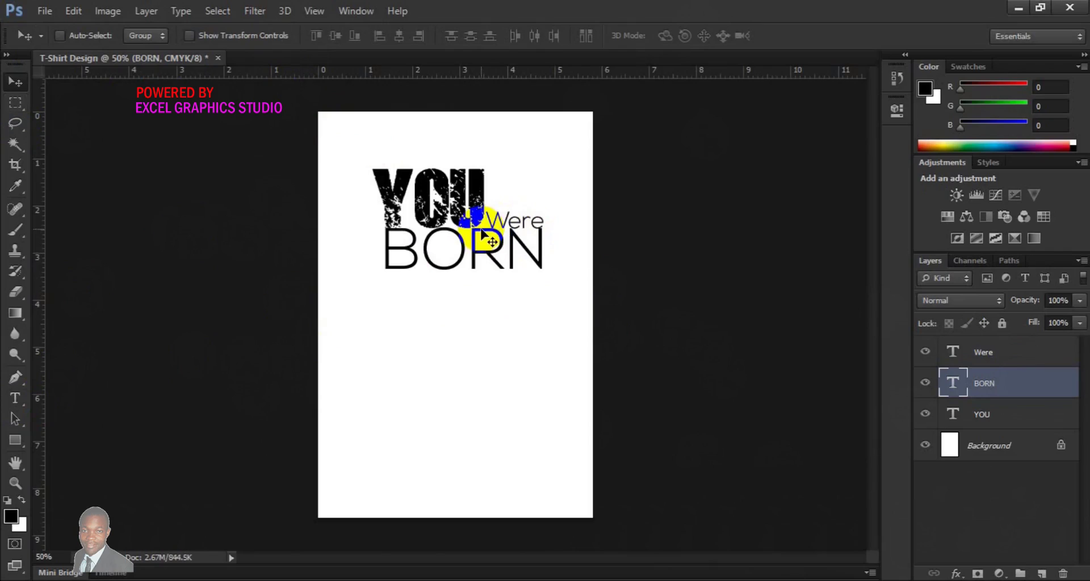
Step: Add a new layer above BORN and enter the text ORIGINAL in the area below that word
{"action": "left_click", "coordinate": [1042, 573]}
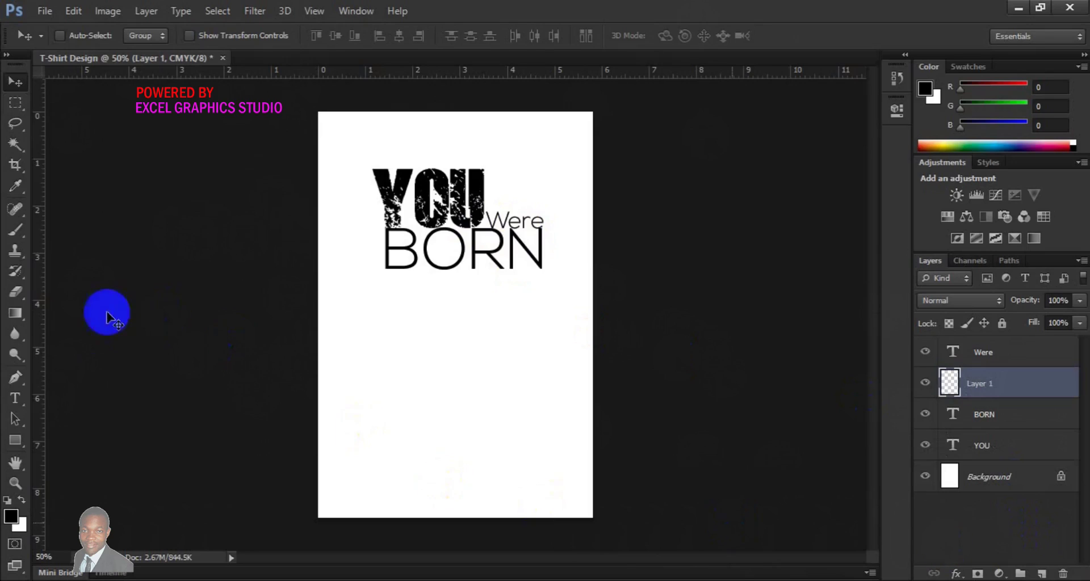
{"action": "left_click", "coordinate": [18, 400]}
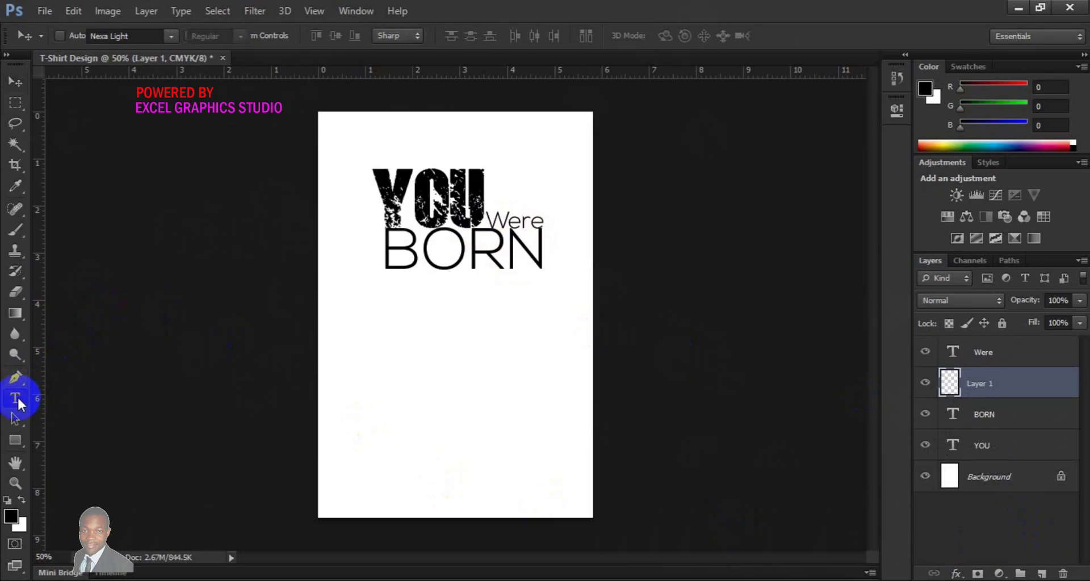
{"action": "left_click", "coordinate": [373, 345]}
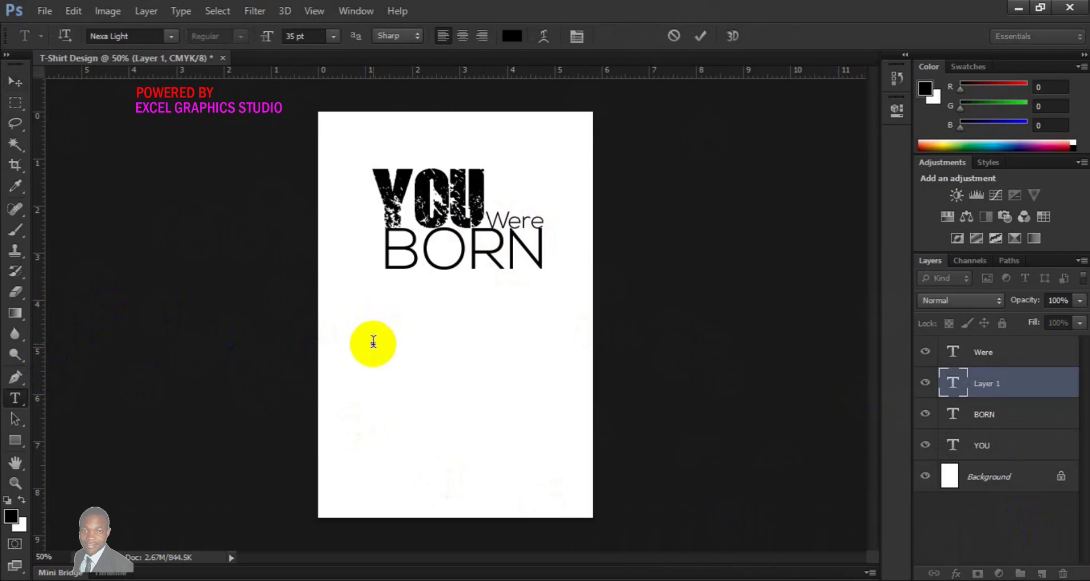
{"action": "type", "text": "ANORIGINA"}
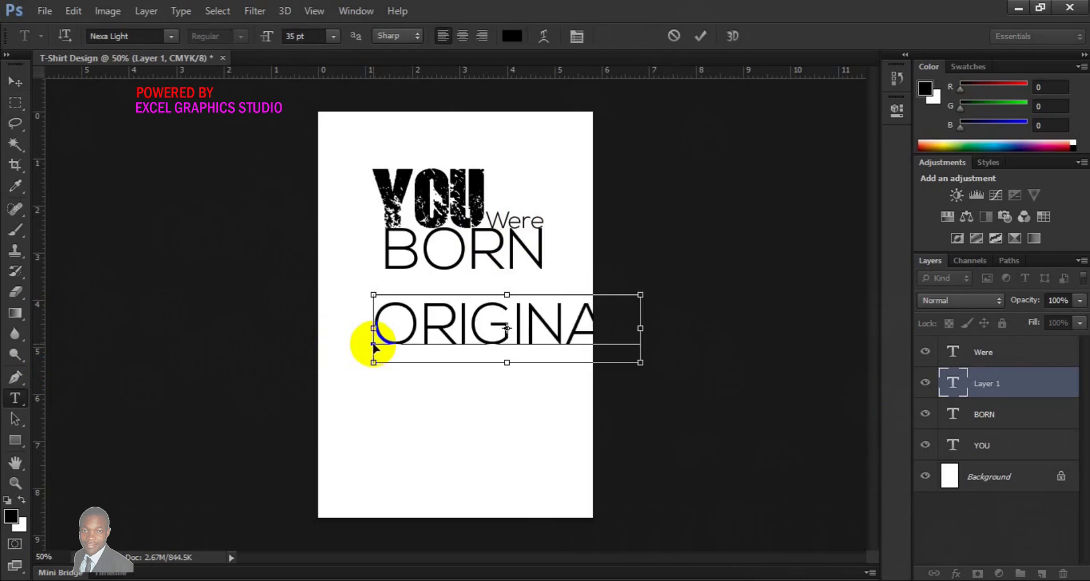
Step: Change the font of the whole ORIGINAL text to Bebas Kai
{"action": "double_click", "coordinate": [374, 343]}
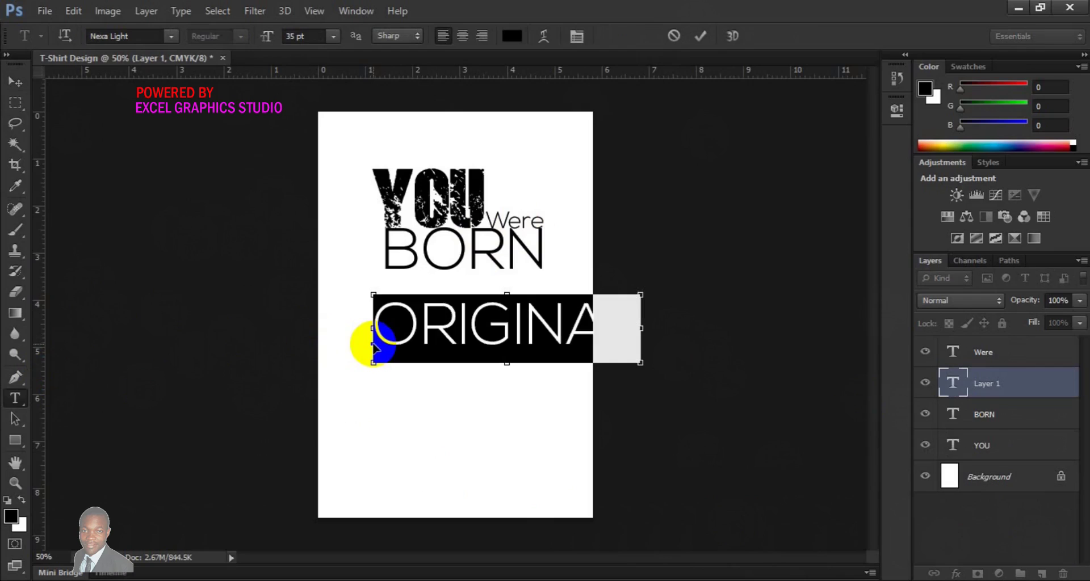
{"action": "left_click", "coordinate": [173, 39]}
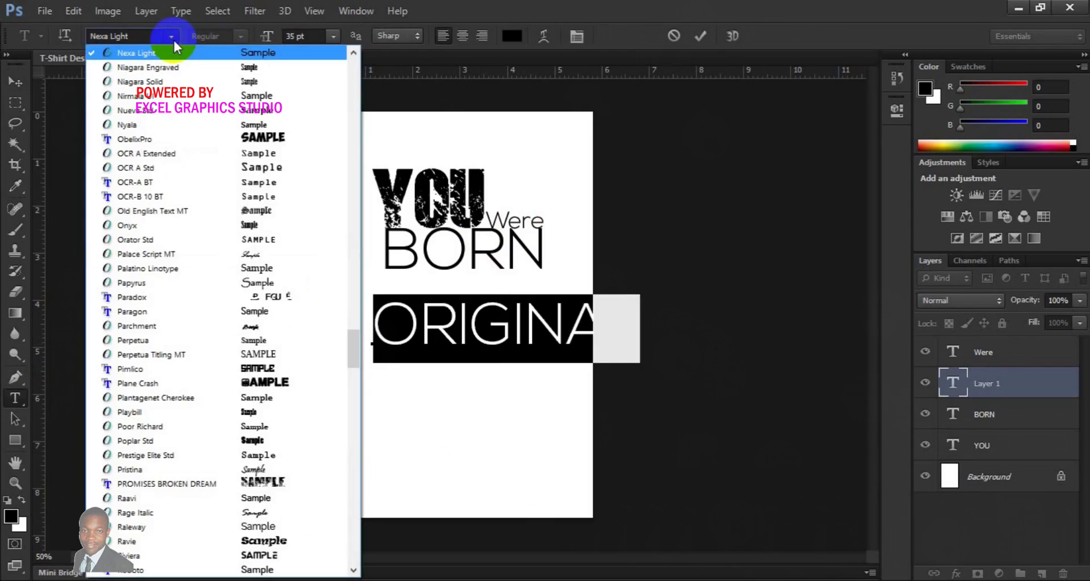
{"action": "scroll", "coordinate": [356, 113], "scroll_direction": "up", "scroll_amount": 20}
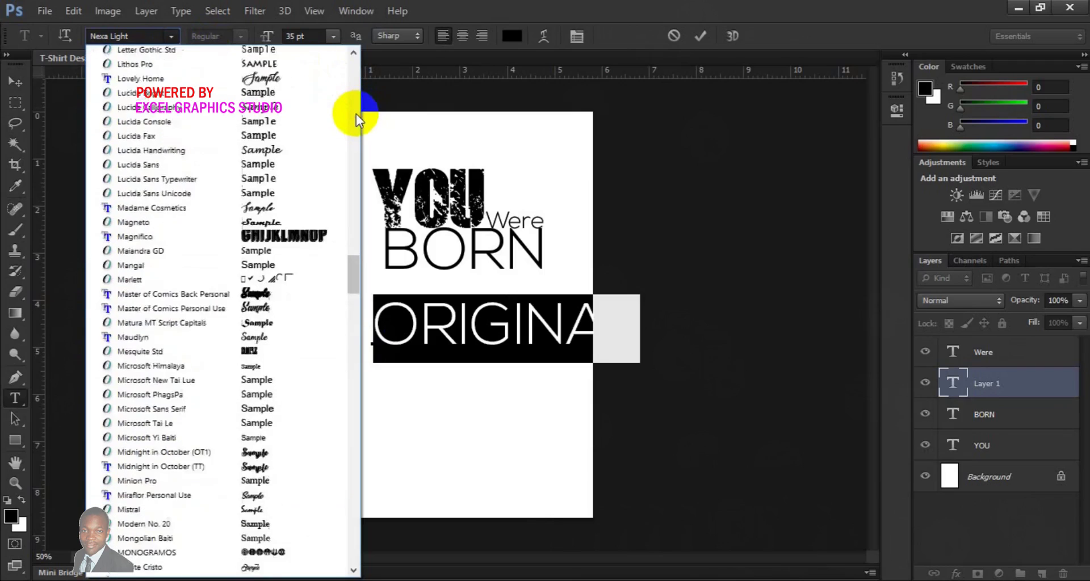
{"action": "scroll", "coordinate": [356, 114], "scroll_direction": "up", "scroll_amount": 15}
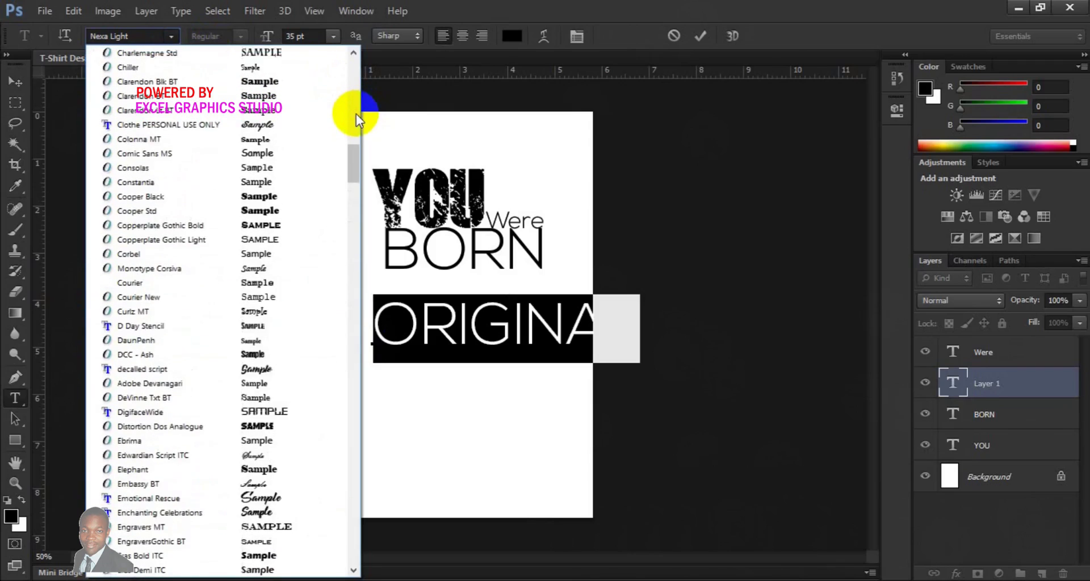
{"action": "left_click", "coordinate": [357, 74]}
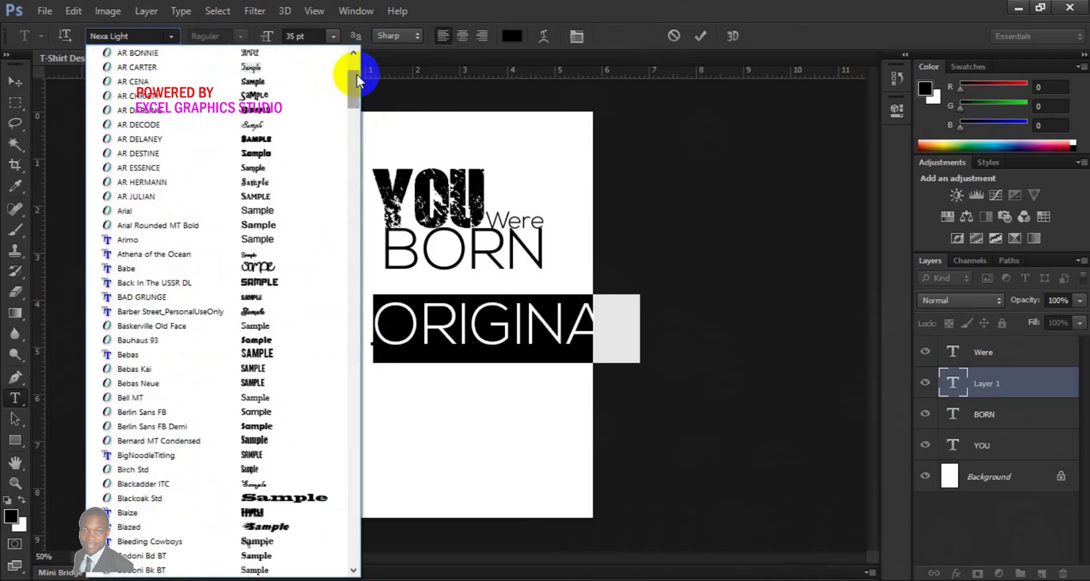
{"action": "left_click", "coordinate": [277, 370]}
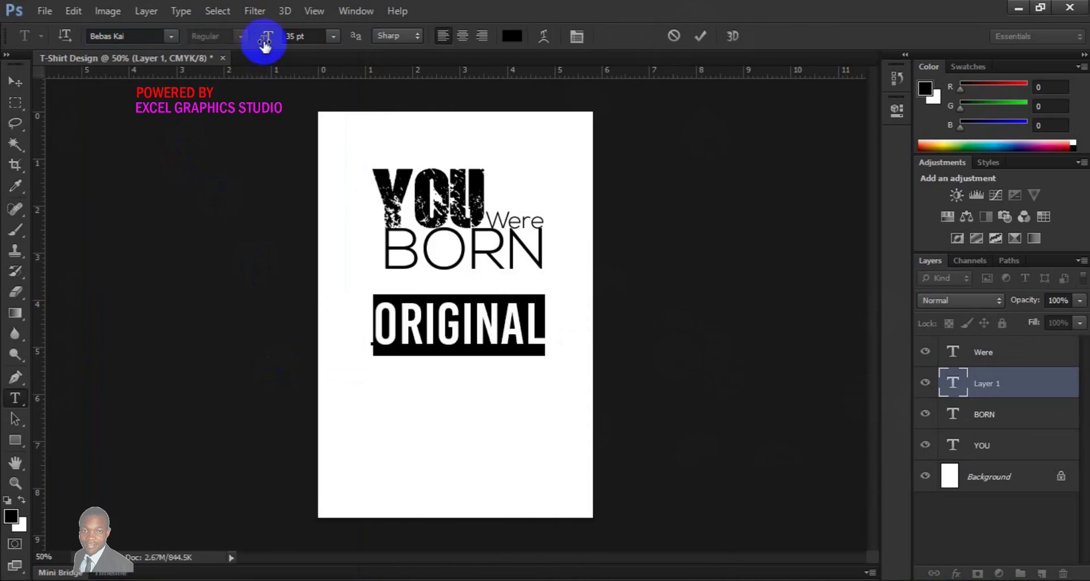
Step: Enlarge the ORIGINAL text to 42 pt and move it up and slightly left to sit just below BORN
{"action": "left_click_drag", "start_coordinate": [264, 44], "coordinate": [266, 47]}
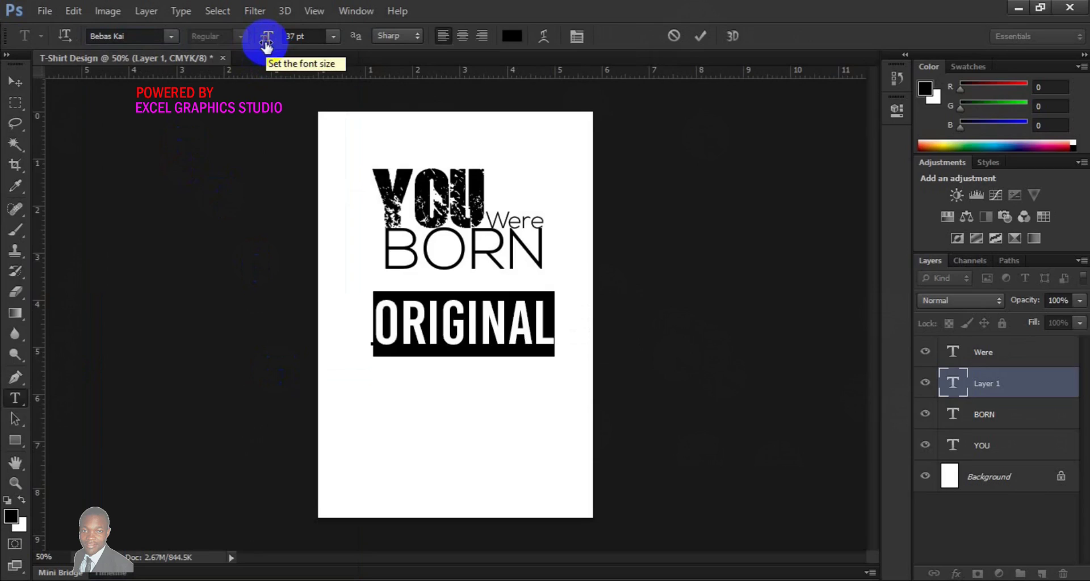
{"action": "left_click_drag", "start_coordinate": [266, 46], "coordinate": [269, 47]}
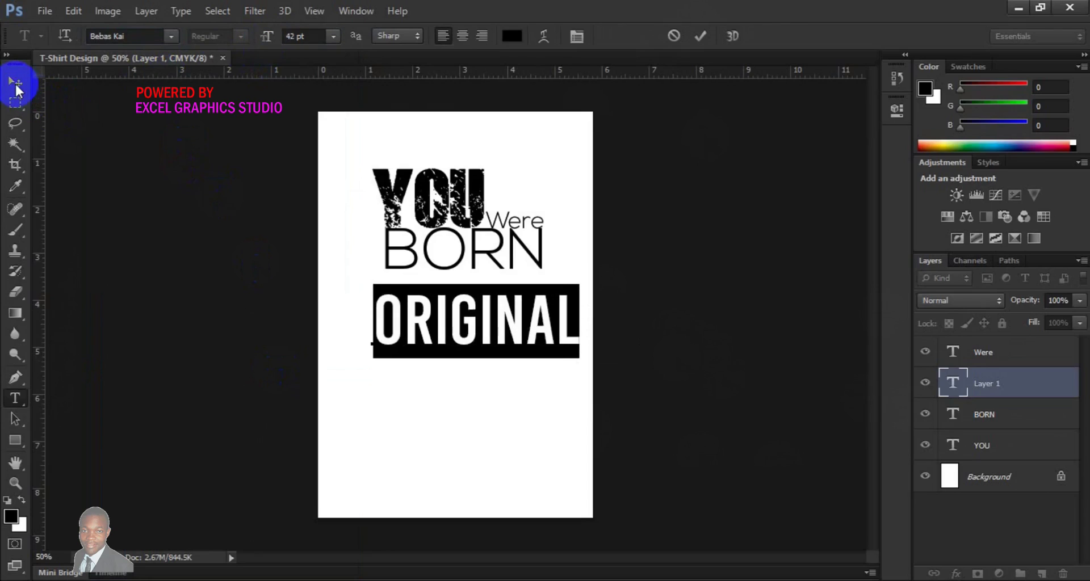
{"action": "left_click", "coordinate": [15, 82]}
{"action": "left_click_drag", "start_coordinate": [453, 321], "coordinate": [445, 312]}
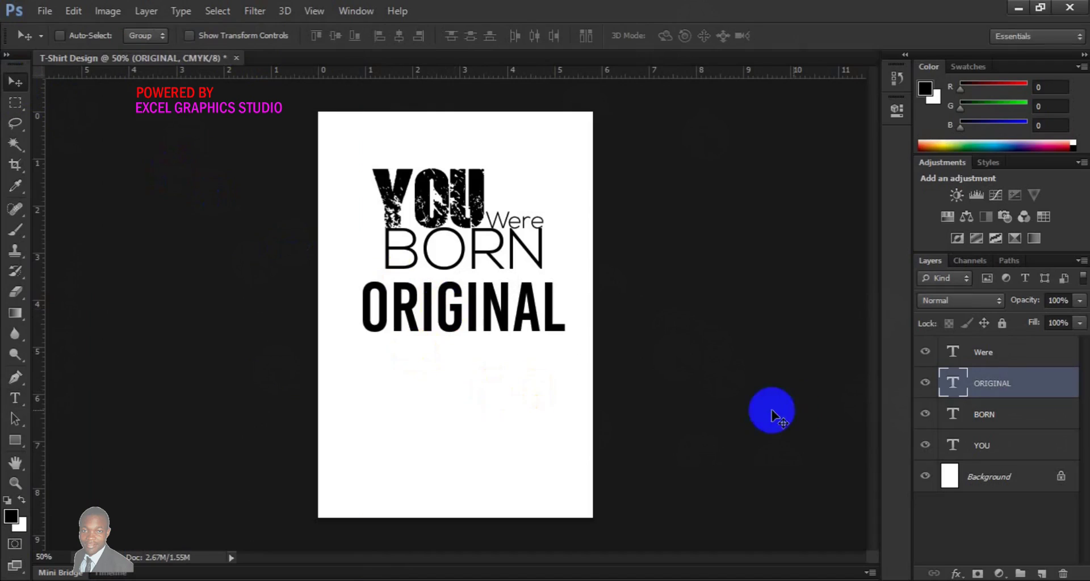
Step: Add a new layer above ORIGINAL and enter the text AN in the area below that word
{"action": "left_click", "coordinate": [1034, 573]}
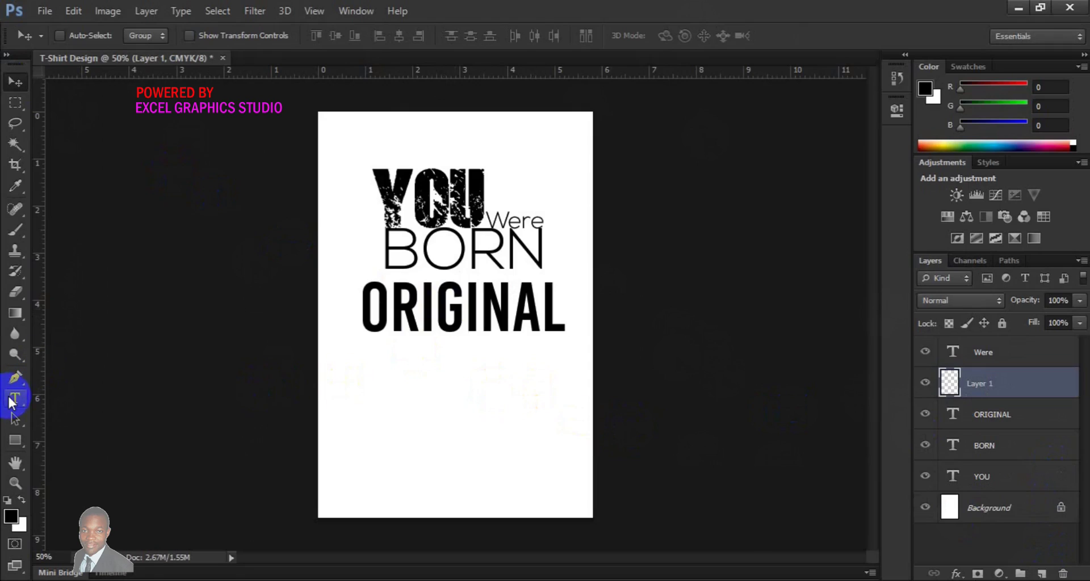
{"action": "left_click", "coordinate": [12, 400]}
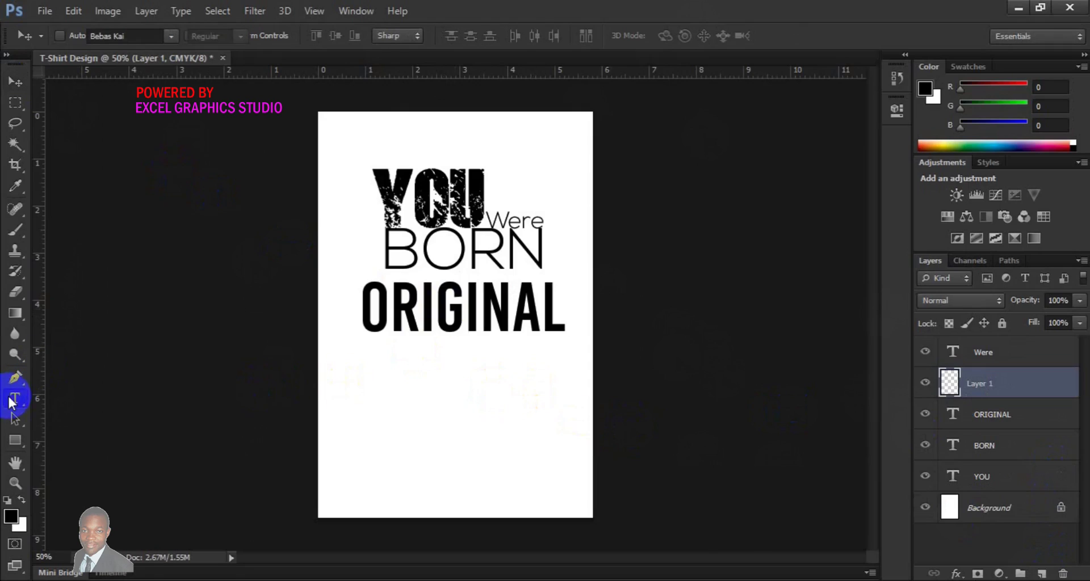
{"action": "left_click", "coordinate": [403, 380]}
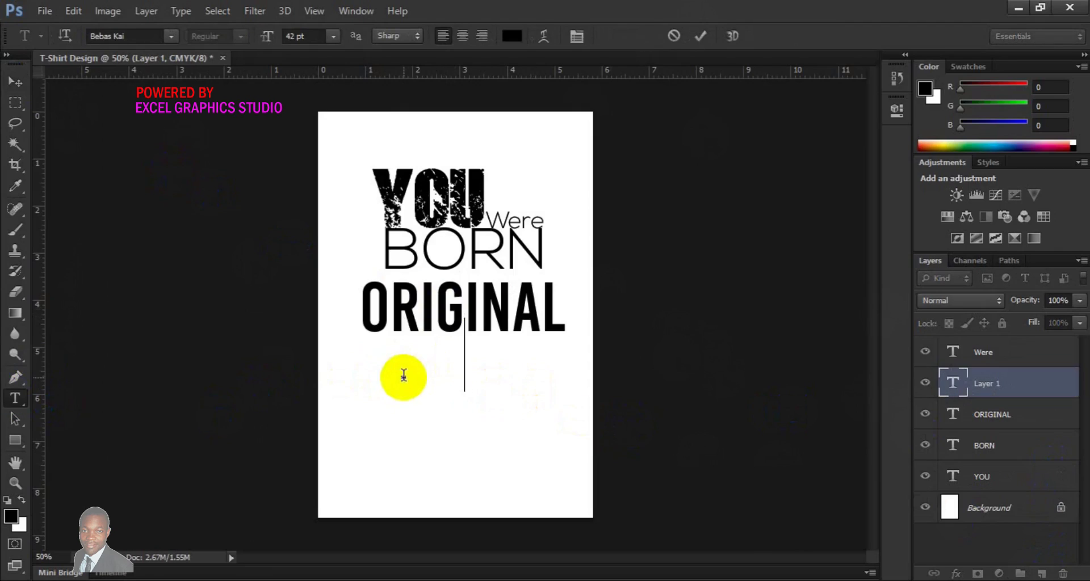
Step: Change the font of the AN text to Raleway
{"action": "double_click", "coordinate": [403, 376]}
{"action": "left_click", "coordinate": [172, 38]}
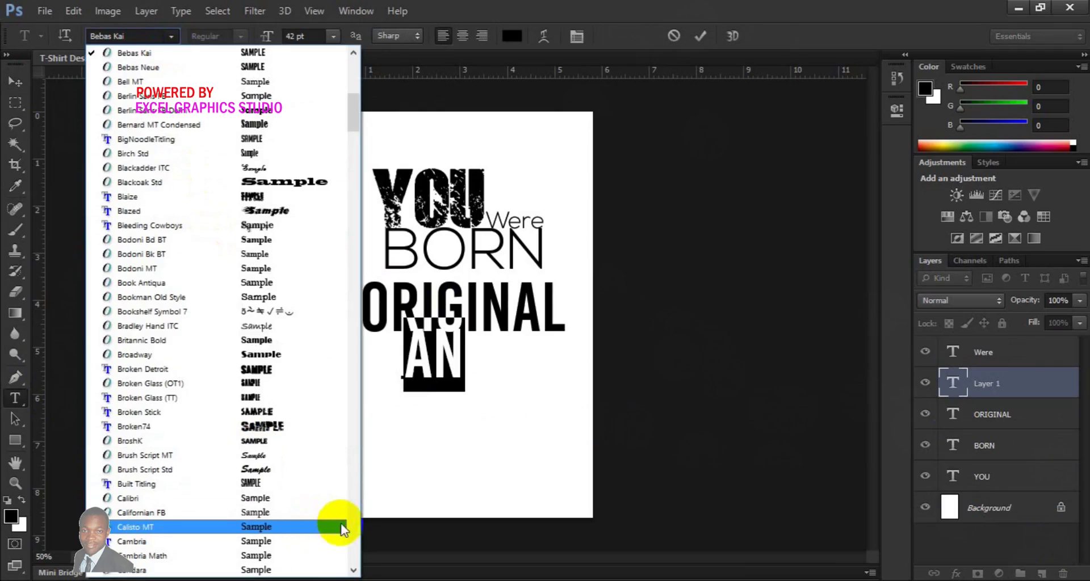
{"action": "scroll", "coordinate": [343, 530], "scroll_direction": "down", "scroll_amount": 20}
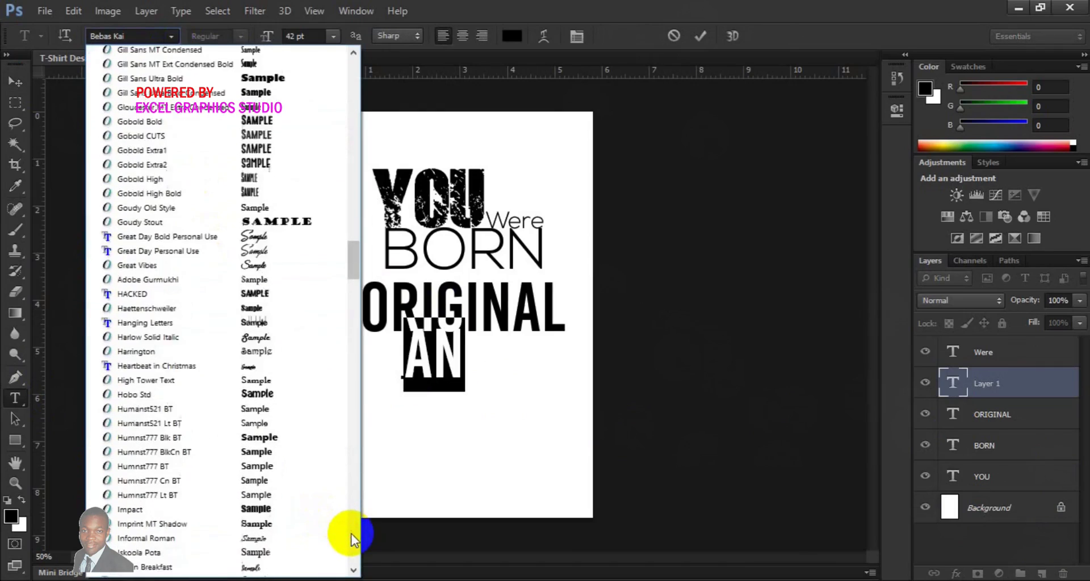
{"action": "scroll", "coordinate": [351, 539], "scroll_direction": "down", "scroll_amount": 15}
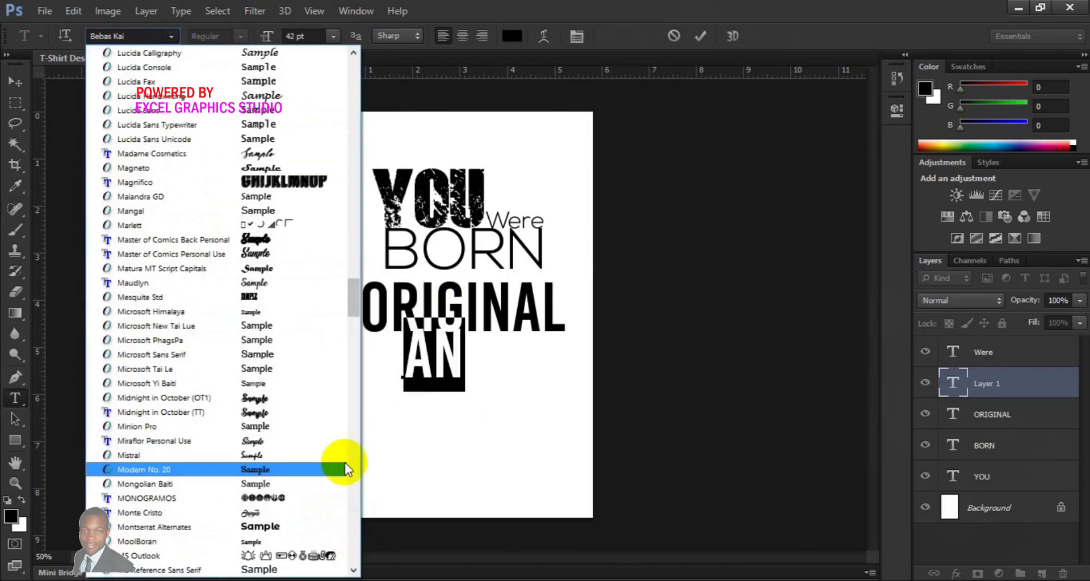
{"action": "scroll", "coordinate": [350, 526], "scroll_direction": "down", "scroll_amount": 20}
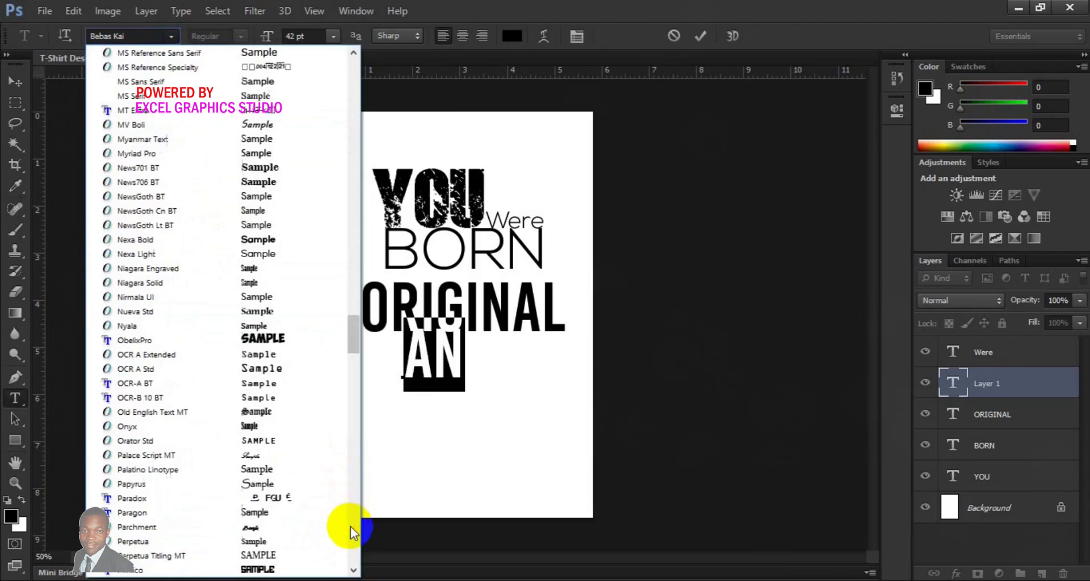
{"action": "scroll", "coordinate": [350, 526], "scroll_direction": "down", "scroll_amount": 8}
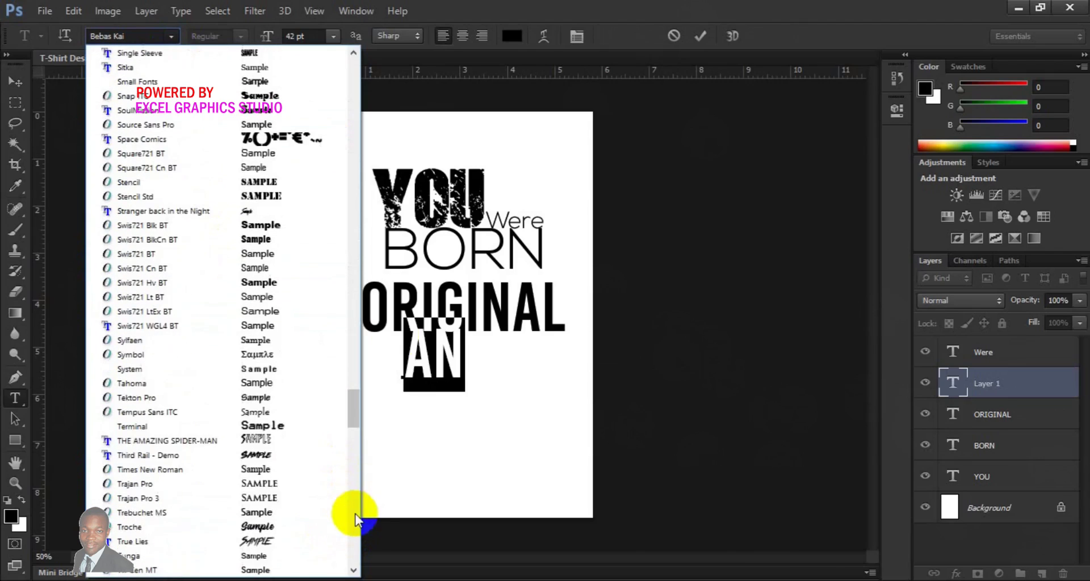
{"action": "left_click", "coordinate": [352, 356]}
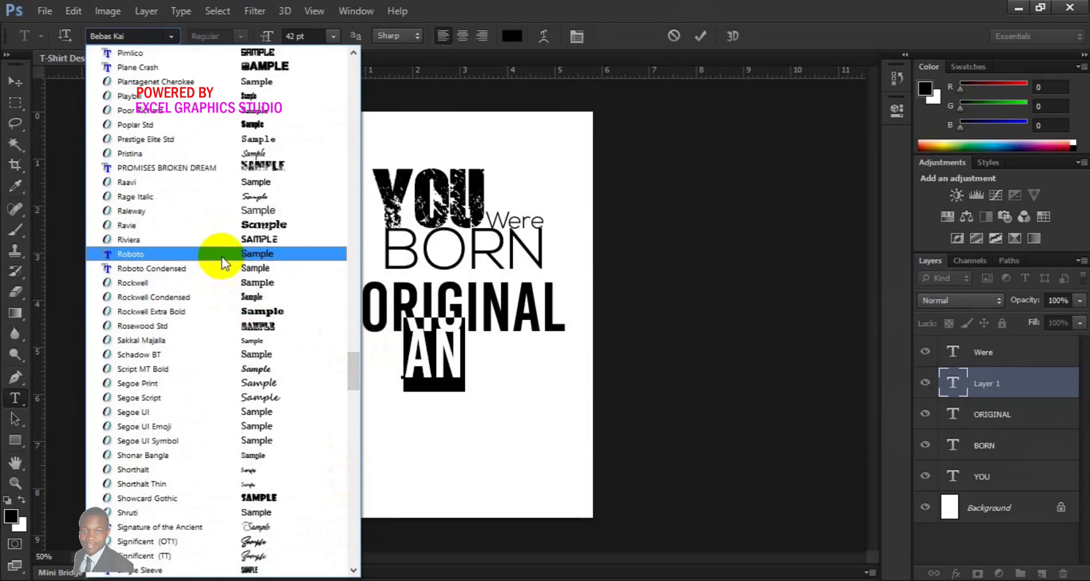
{"action": "left_click", "coordinate": [224, 217]}
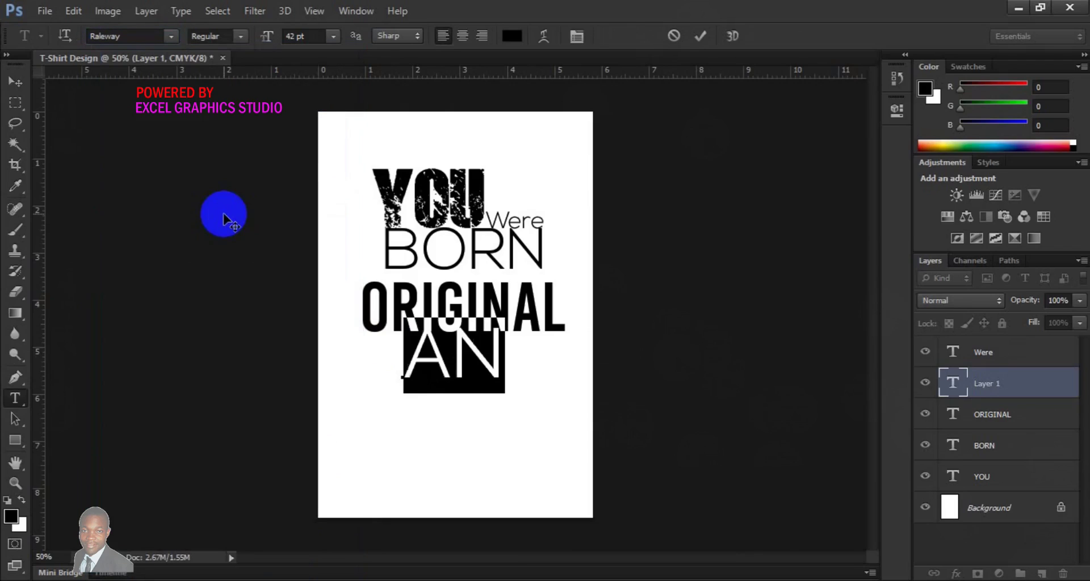
Step: Reduce the AN text to 12 pt and move it to the lower right of BORN, above the end of ORIGINAL
{"action": "left_click_drag", "start_coordinate": [270, 37], "coordinate": [251, 37]}
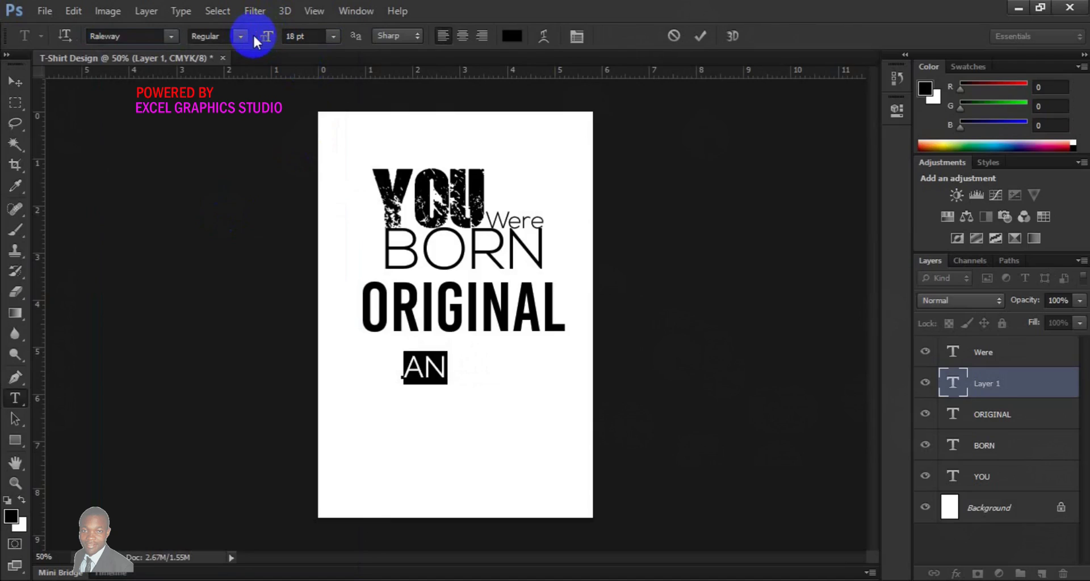
{"action": "left_click_drag", "start_coordinate": [267, 37], "coordinate": [264, 38]}
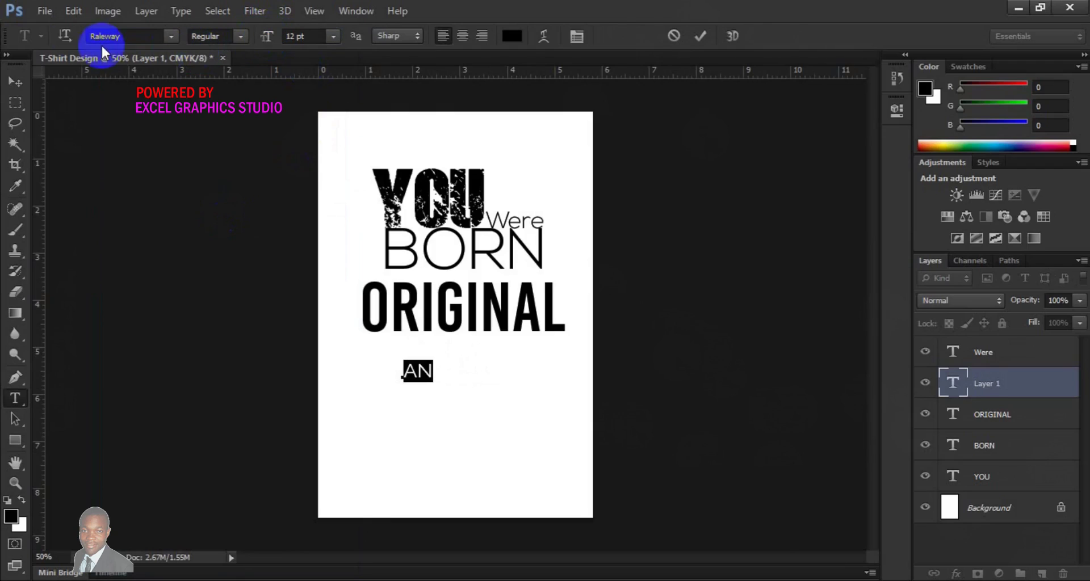
{"action": "left_click", "coordinate": [15, 81]}
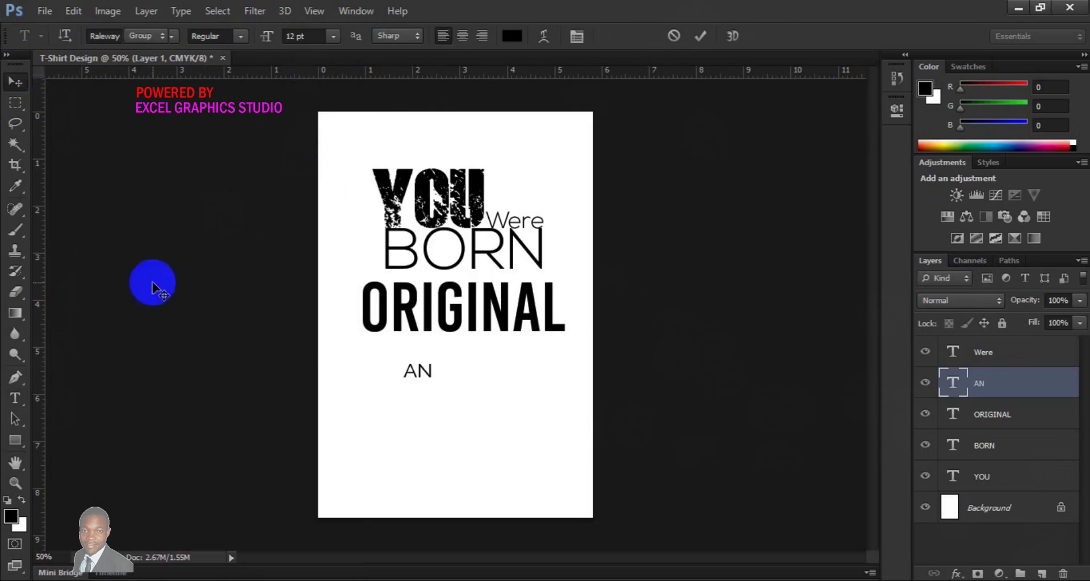
{"action": "left_click_drag", "start_coordinate": [424, 376], "coordinate": [558, 278]}
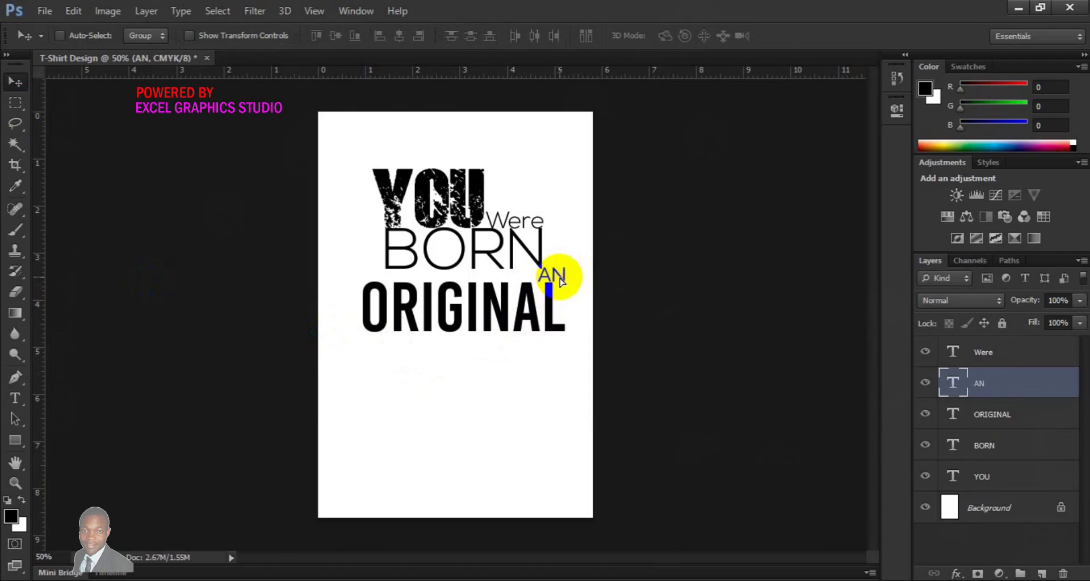
Step: Nudge the BORN text down very slightly, keeping it between Were and ORIGINAL
{"action": "left_click", "coordinate": [988, 447]}
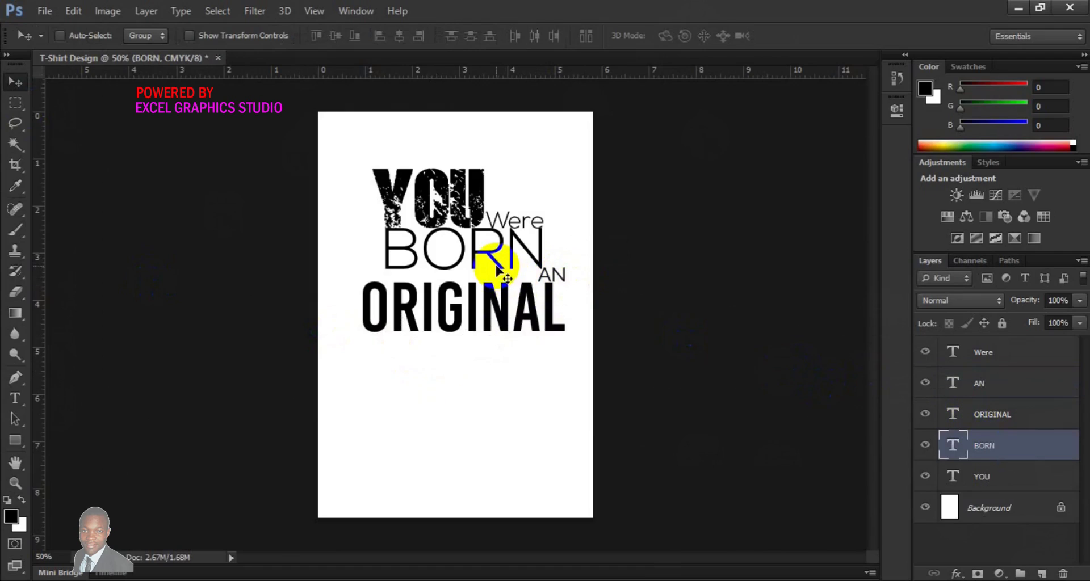
{"action": "left_click_drag", "start_coordinate": [497, 266], "coordinate": [497, 267]}
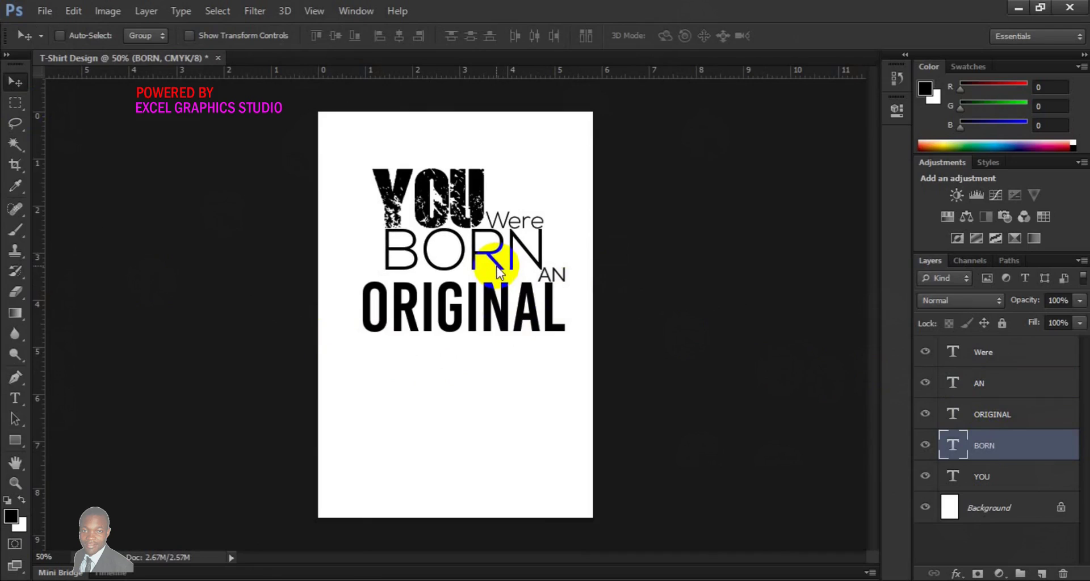
{"action": "left_click", "coordinate": [518, 326]}
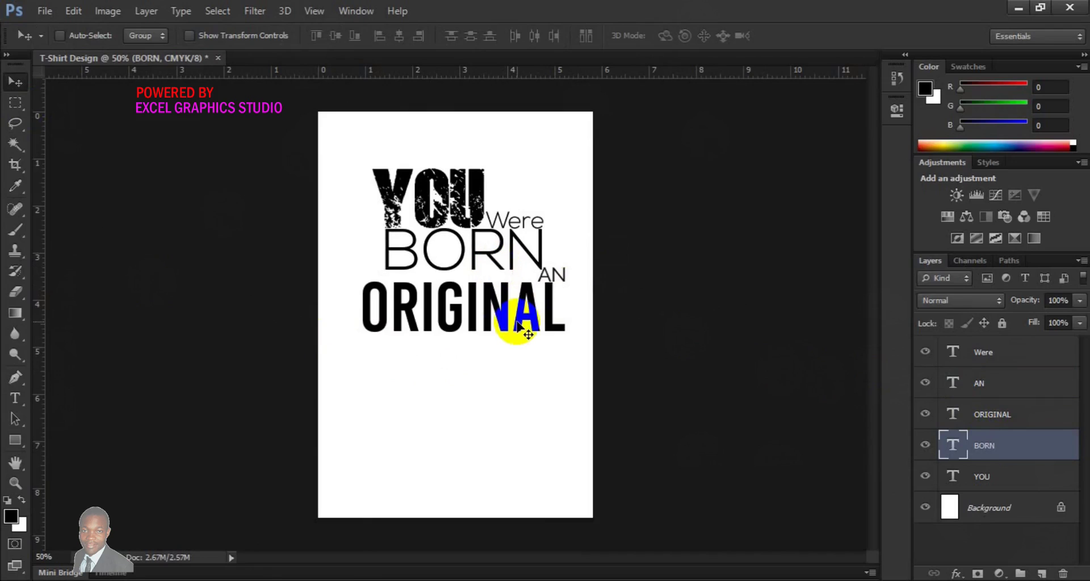
Step: Enlarge the ORIGINAL text to 47 pt and move it left and slightly down so it sits centred beneath BORN and AN
{"action": "left_click", "coordinate": [984, 423]}
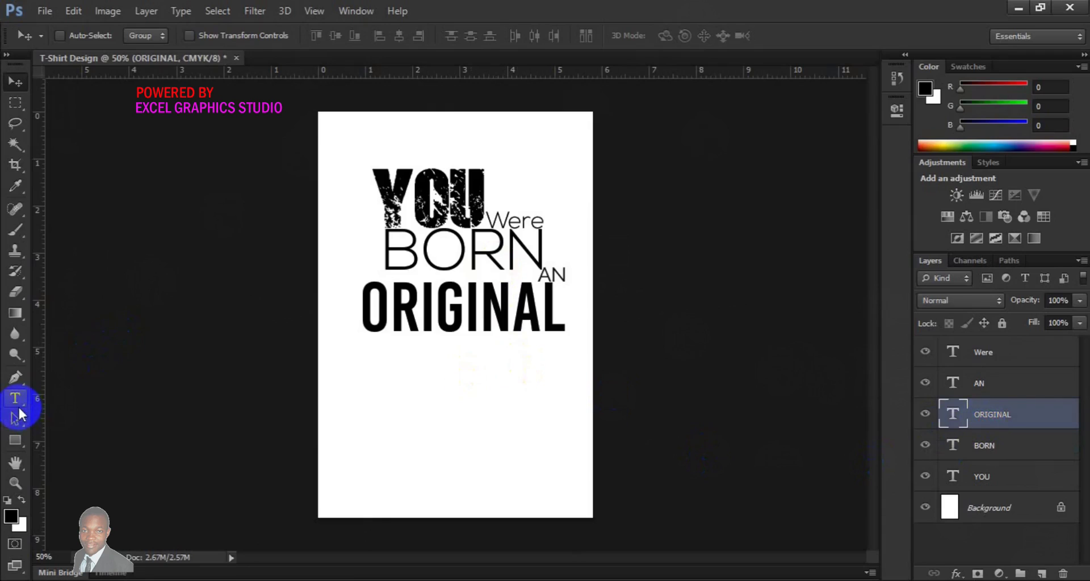
{"action": "left_click", "coordinate": [17, 402]}
{"action": "left_click_drag", "start_coordinate": [397, 336], "coordinate": [419, 321]}
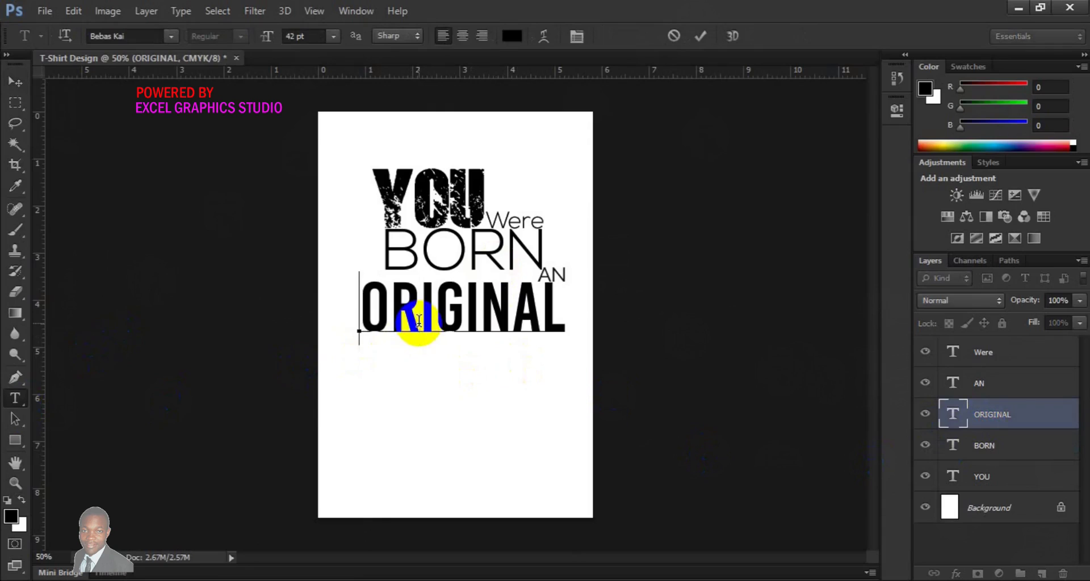
{"action": "key", "text": "ctrl+a"}
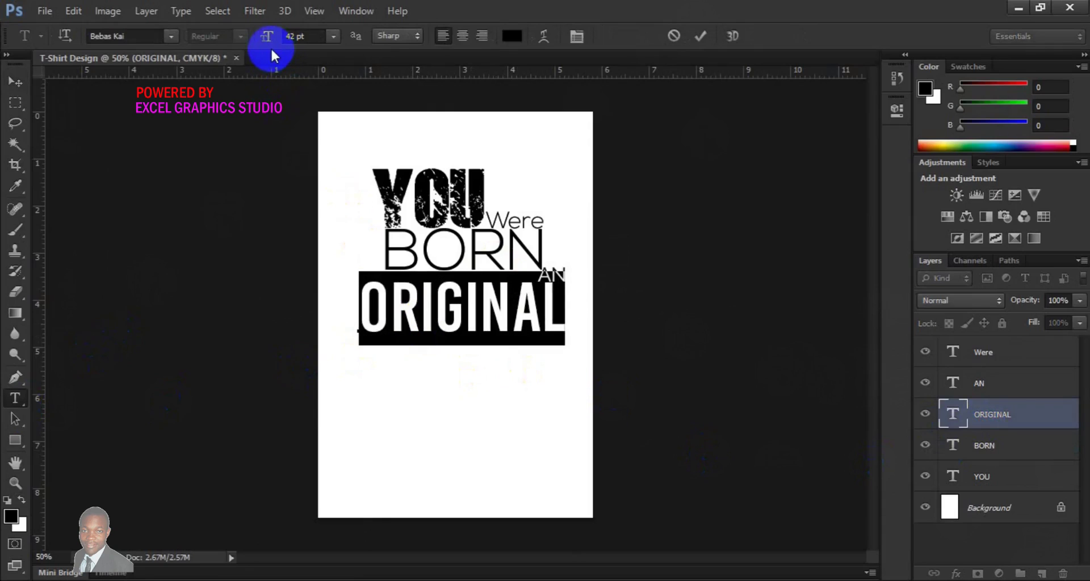
{"action": "left_click_drag", "start_coordinate": [266, 39], "coordinate": [269, 40]}
{"action": "key", "text": "Return"}
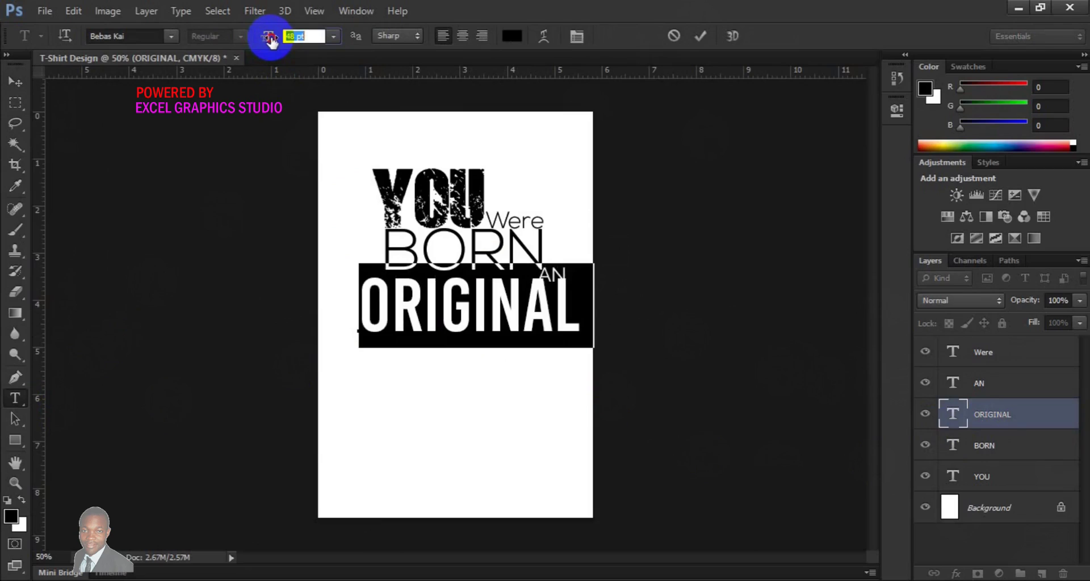
{"action": "key", "text": "Down"}
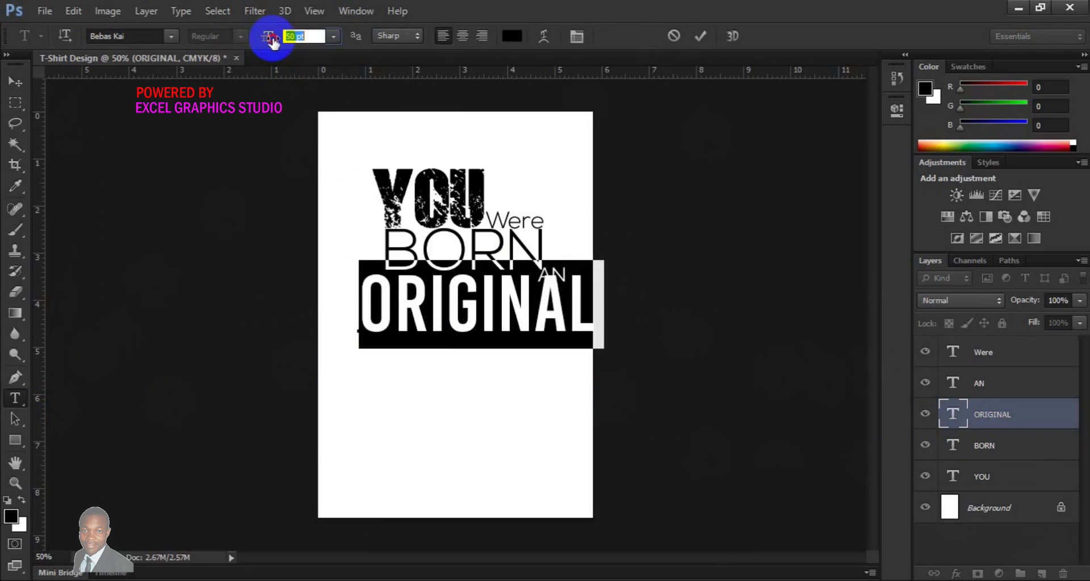
{"action": "left_click", "coordinate": [269, 38]}
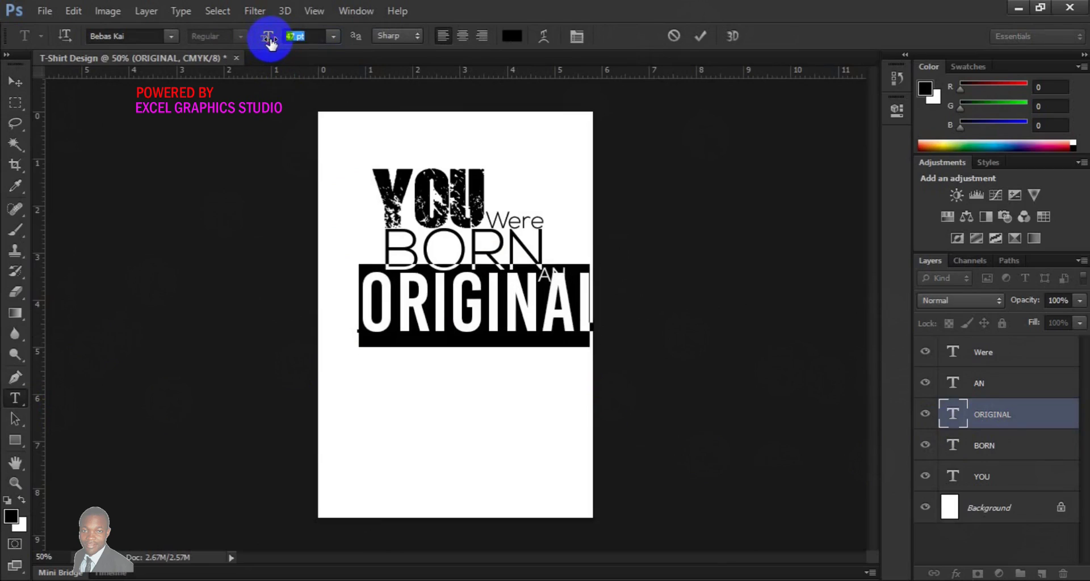
{"action": "left_click", "coordinate": [22, 80]}
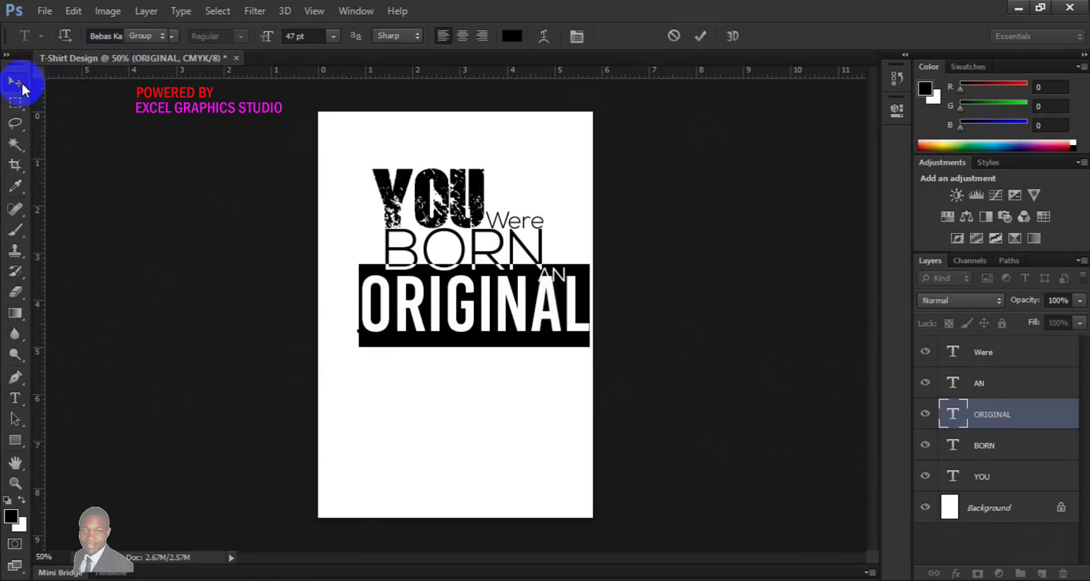
{"action": "left_click_drag", "start_coordinate": [498, 316], "coordinate": [471, 319]}
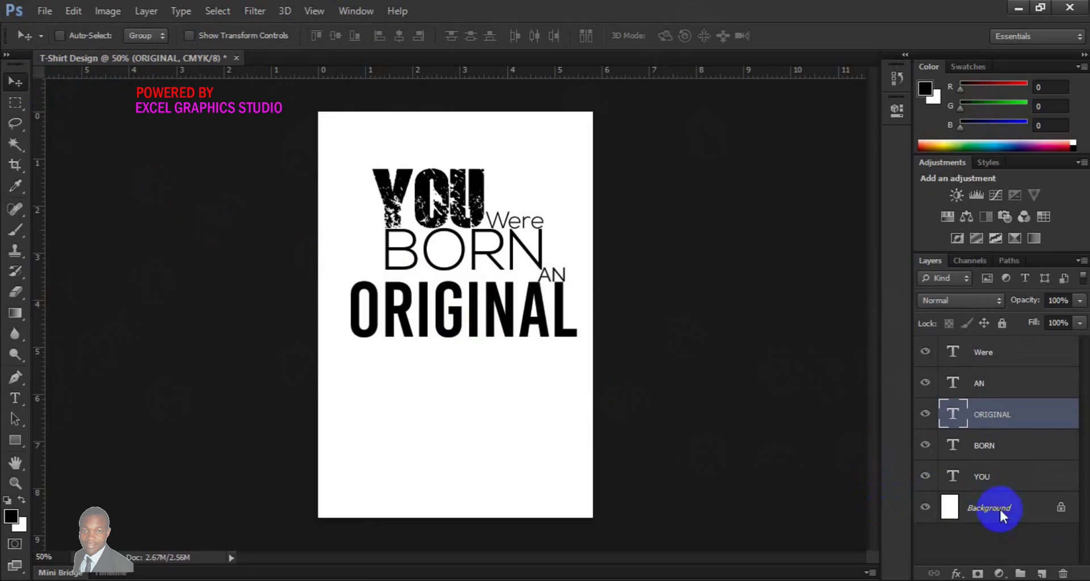
Step: Draw a thin horizontal rectangle of about 561 x 14 px on a new layer just beneath ORIGINAL, spanning the word's width
{"action": "left_click", "coordinate": [1039, 572]}
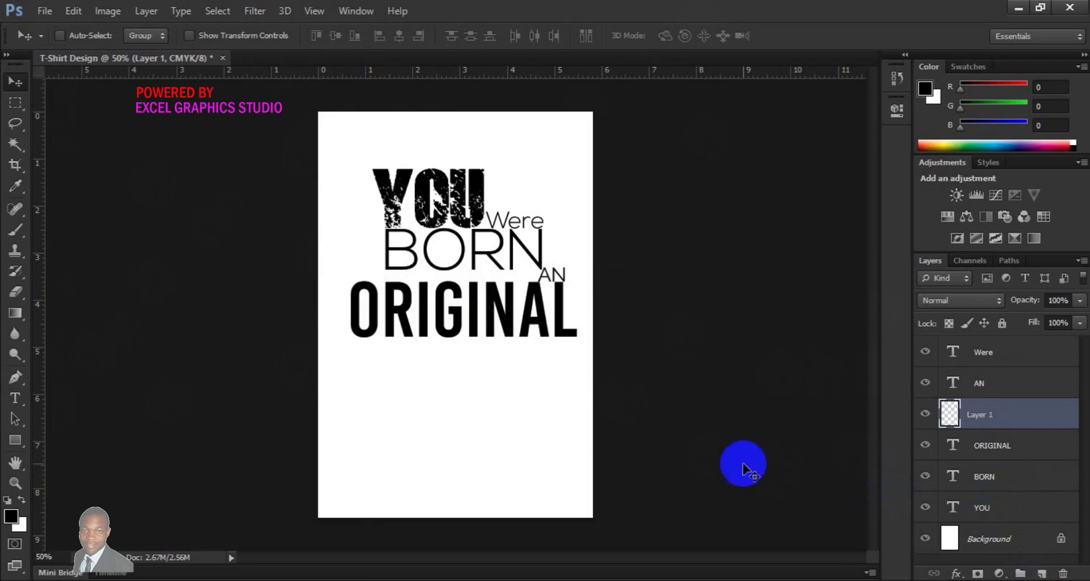
{"action": "left_click", "coordinate": [15, 439]}
{"action": "left_click_drag", "start_coordinate": [352, 343], "coordinate": [575, 346]}
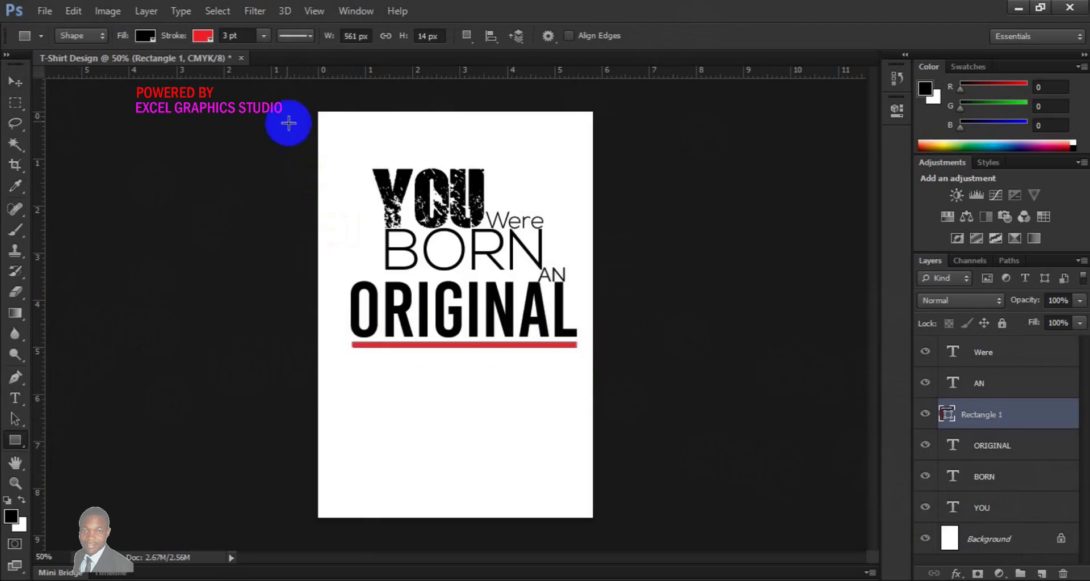
Step: Remove the stroke from the underline rectangle beneath ORIGINAL, keeping only its black fill
{"action": "left_click", "coordinate": [202, 37]}
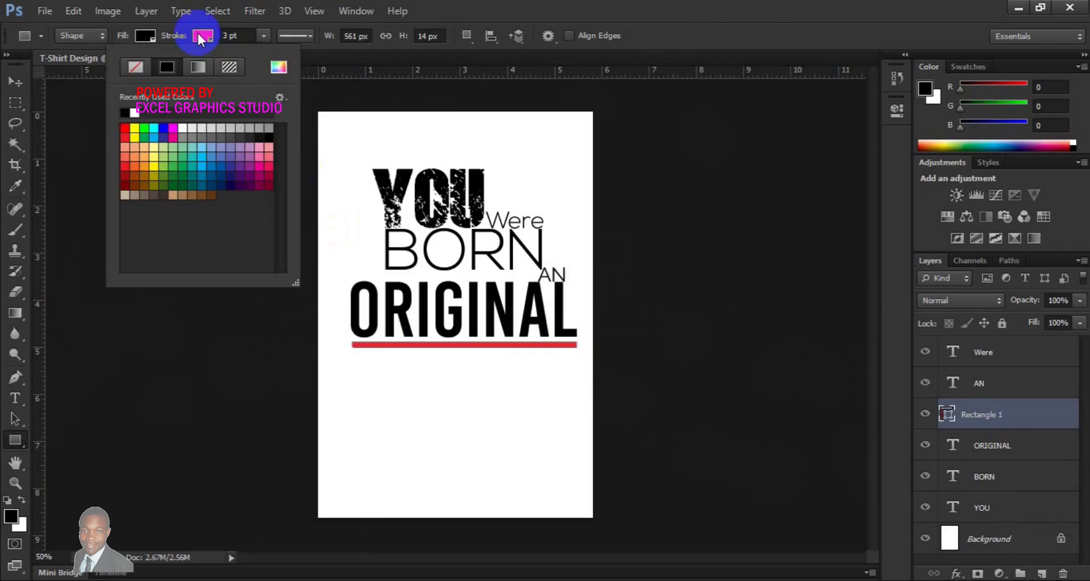
{"action": "left_click", "coordinate": [133, 65]}
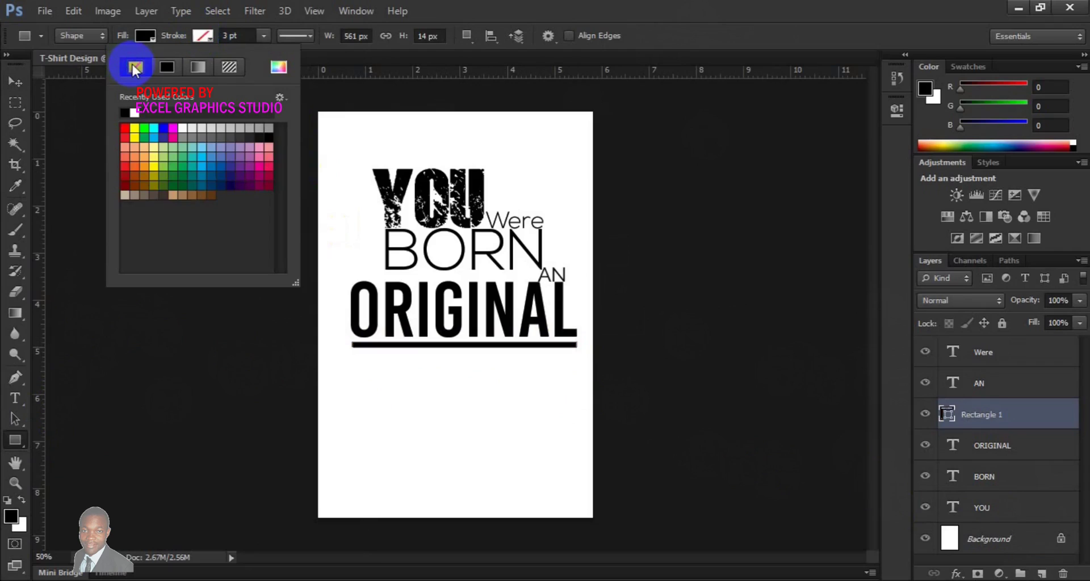
{"action": "left_click", "coordinate": [14, 84]}
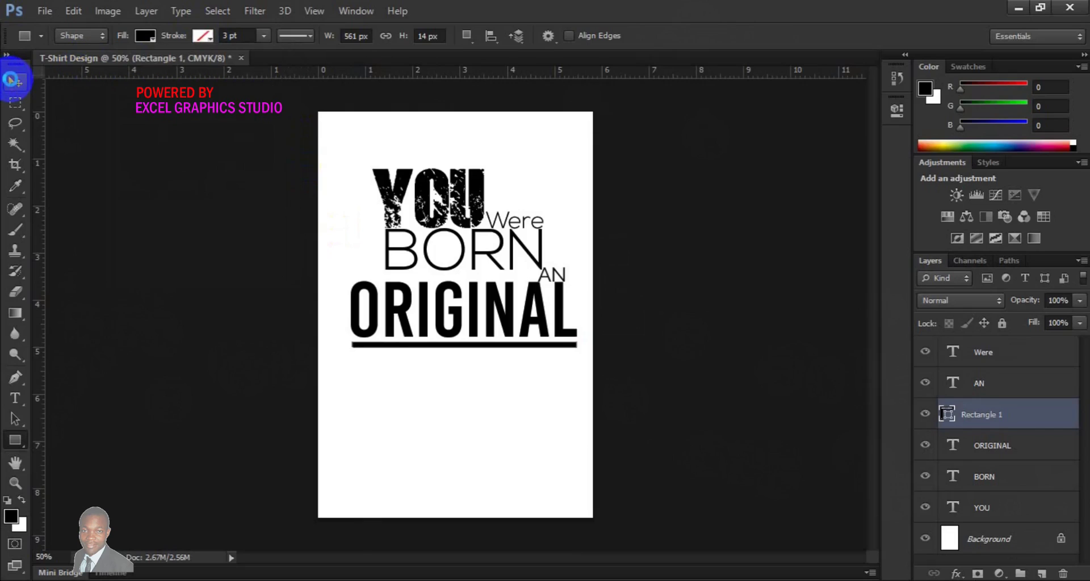
{"action": "left_click", "coordinate": [14, 84]}
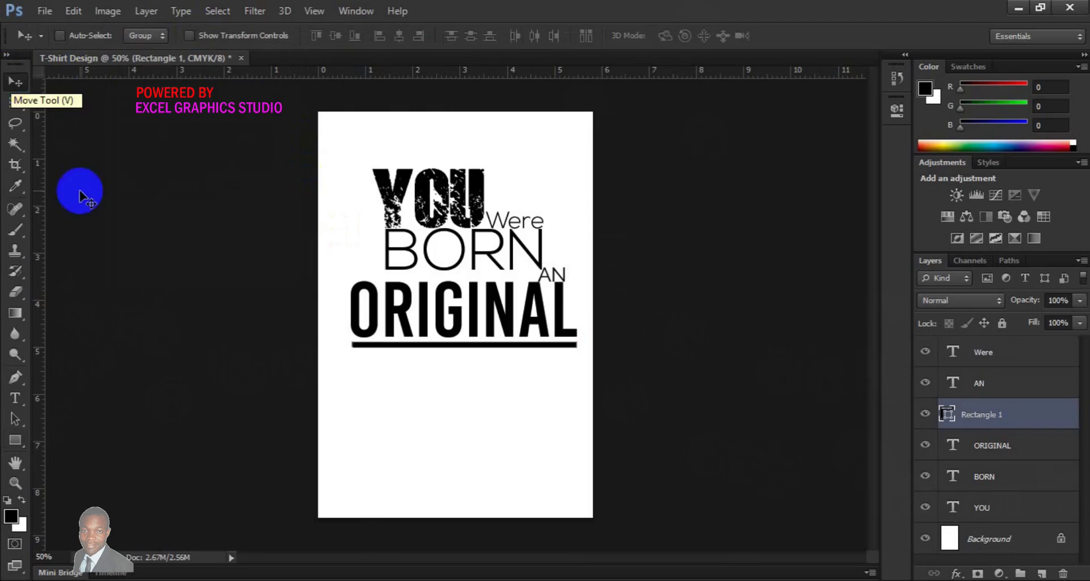
Step: Add the text DIE on a new layer below the underline
{"action": "left_click", "coordinate": [1042, 573]}
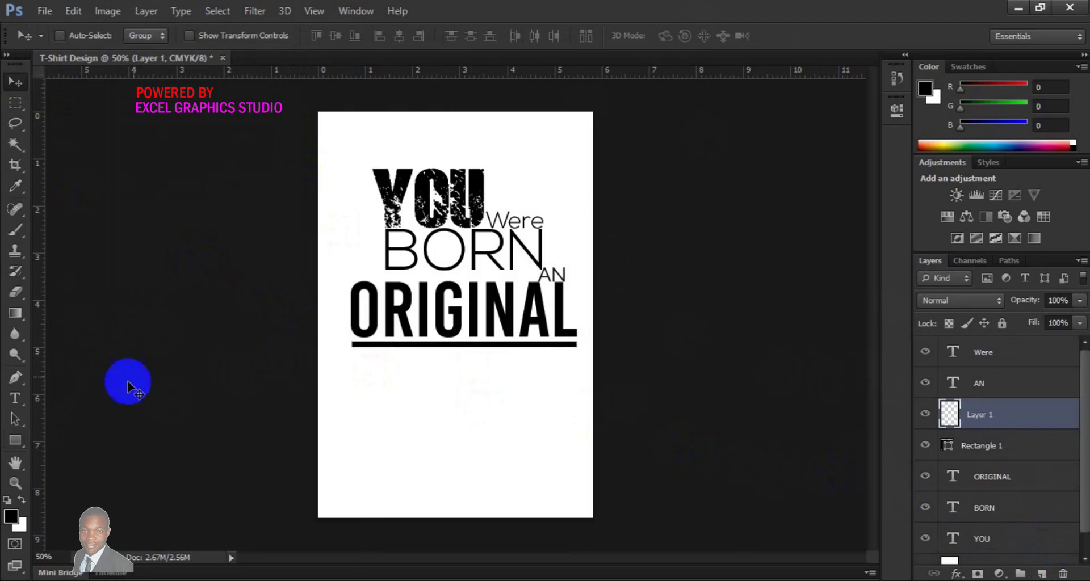
{"action": "left_click", "coordinate": [16, 401]}
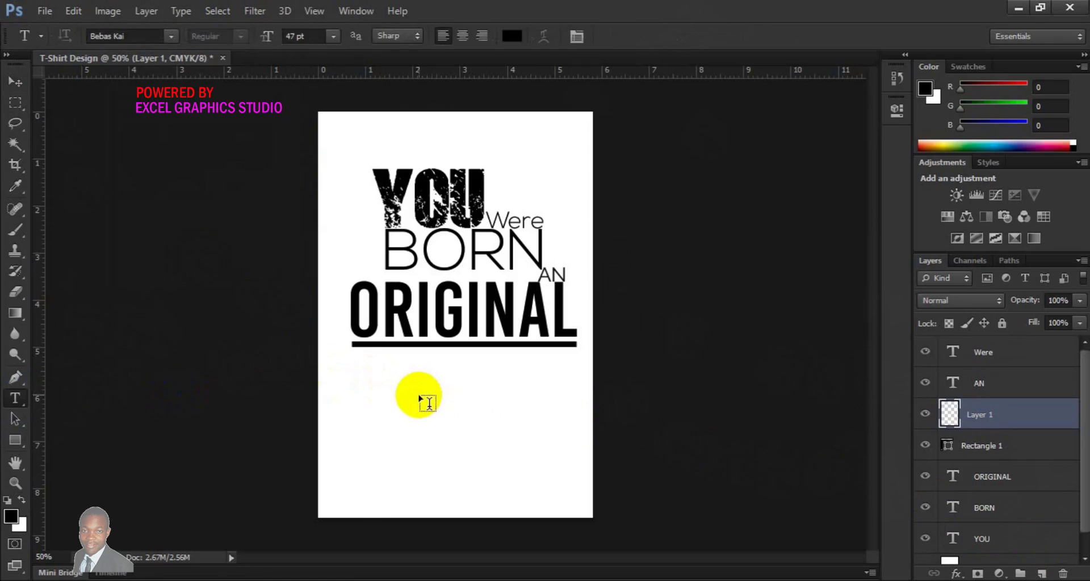
{"action": "left_click", "coordinate": [419, 396]}
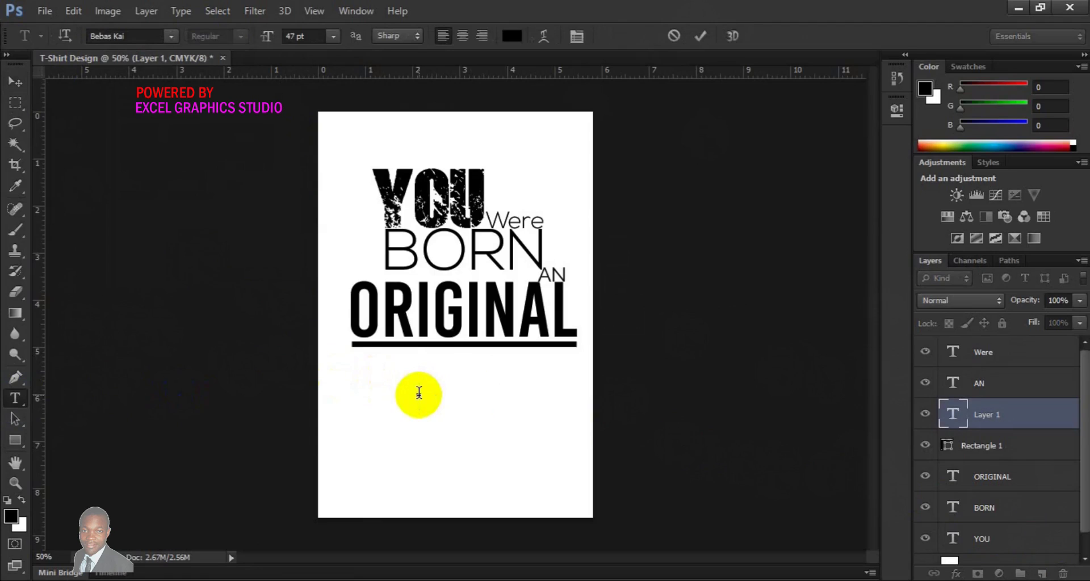
{"action": "type", "text": "E"}
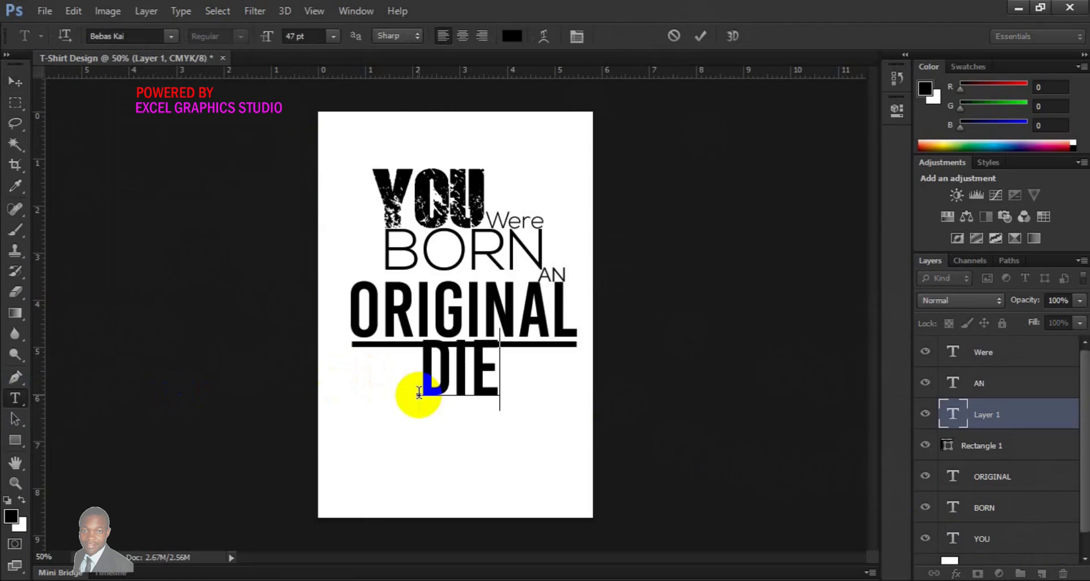
Step: Change the font of the DIE text to Raleway
{"action": "triple_click", "coordinate": [419, 393]}
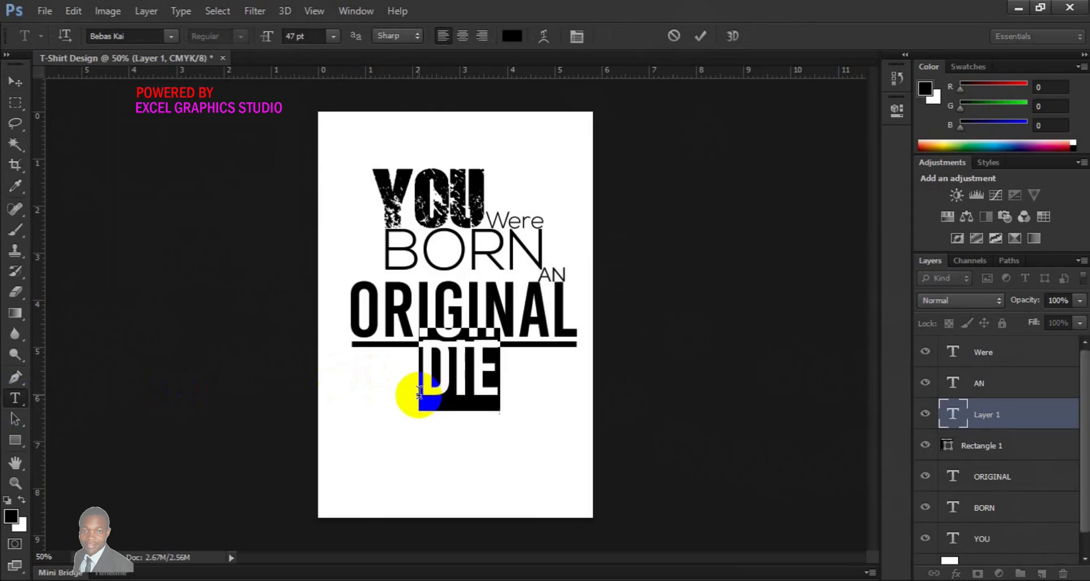
{"action": "left_click", "coordinate": [172, 37]}
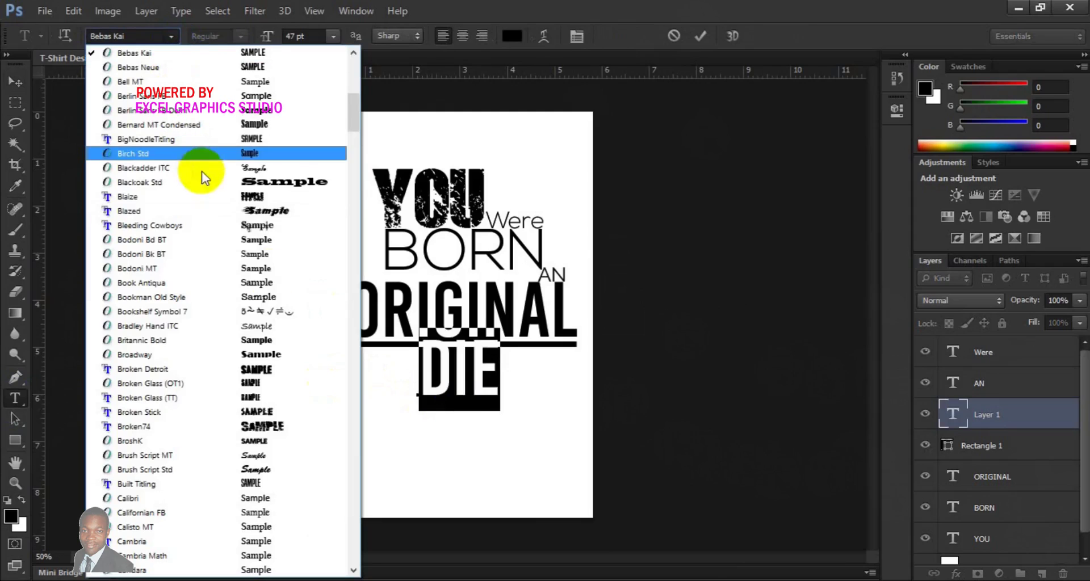
{"action": "scroll", "coordinate": [352, 455], "scroll_direction": "down", "scroll_amount": 20}
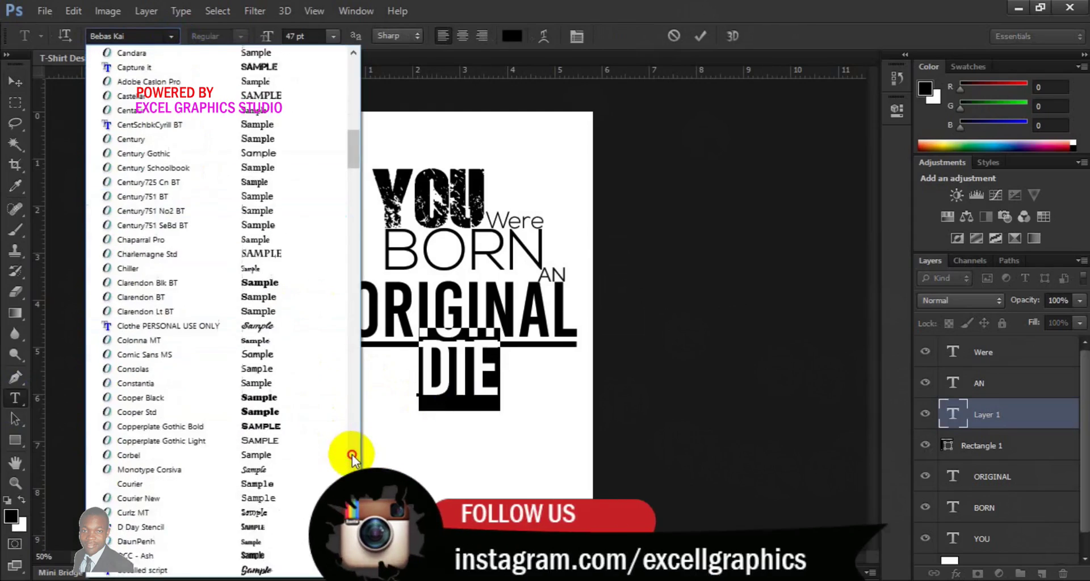
{"action": "scroll", "coordinate": [352, 455], "scroll_direction": "down", "scroll_amount": 20}
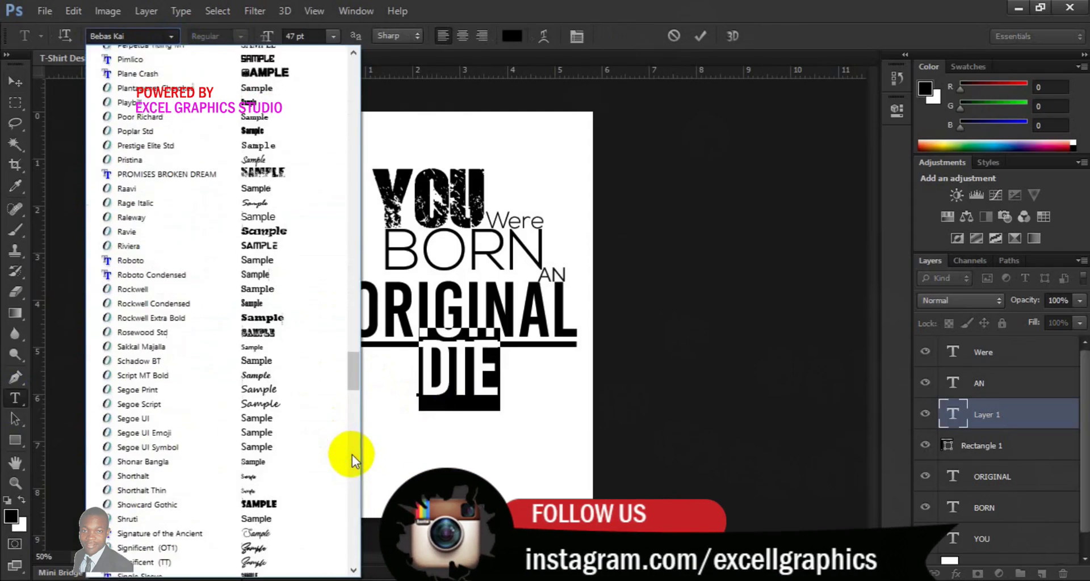
{"action": "scroll", "coordinate": [352, 454], "scroll_direction": "down", "scroll_amount": 18}
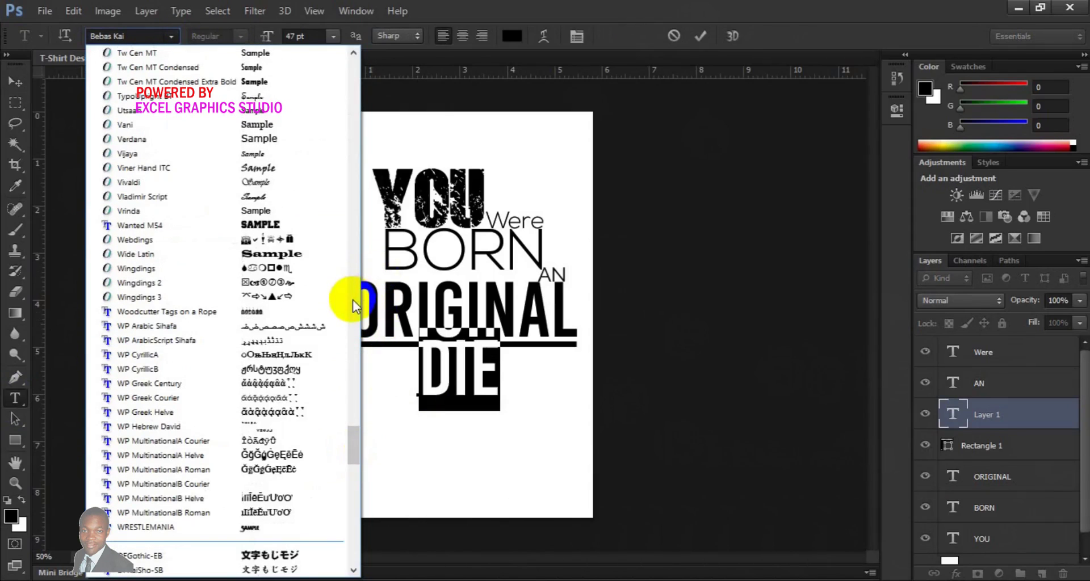
{"action": "scroll", "coordinate": [353, 300], "scroll_direction": "up", "scroll_amount": 12}
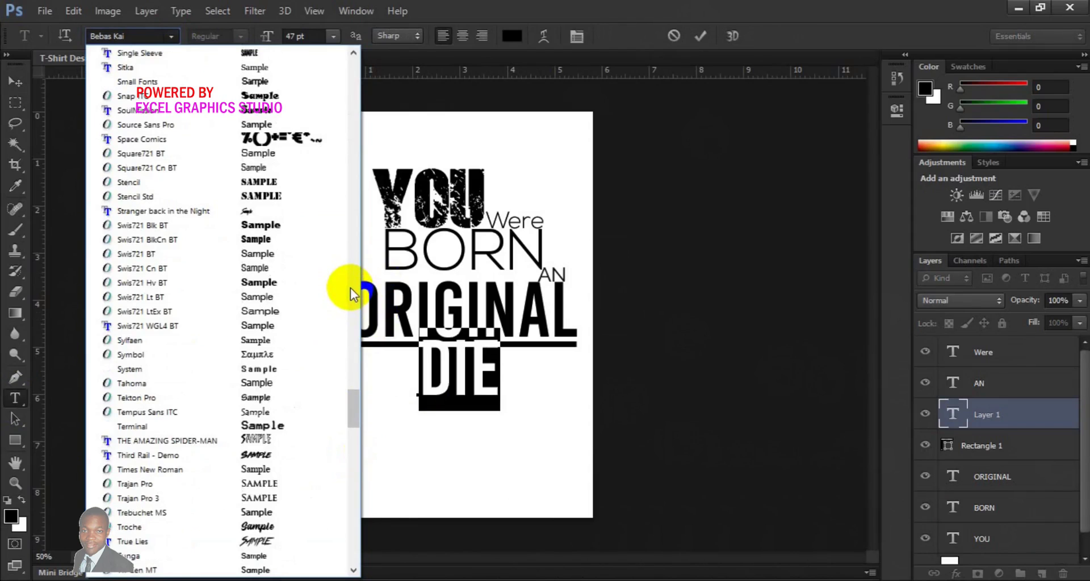
{"action": "scroll", "coordinate": [350, 287], "scroll_direction": "up", "scroll_amount": 12}
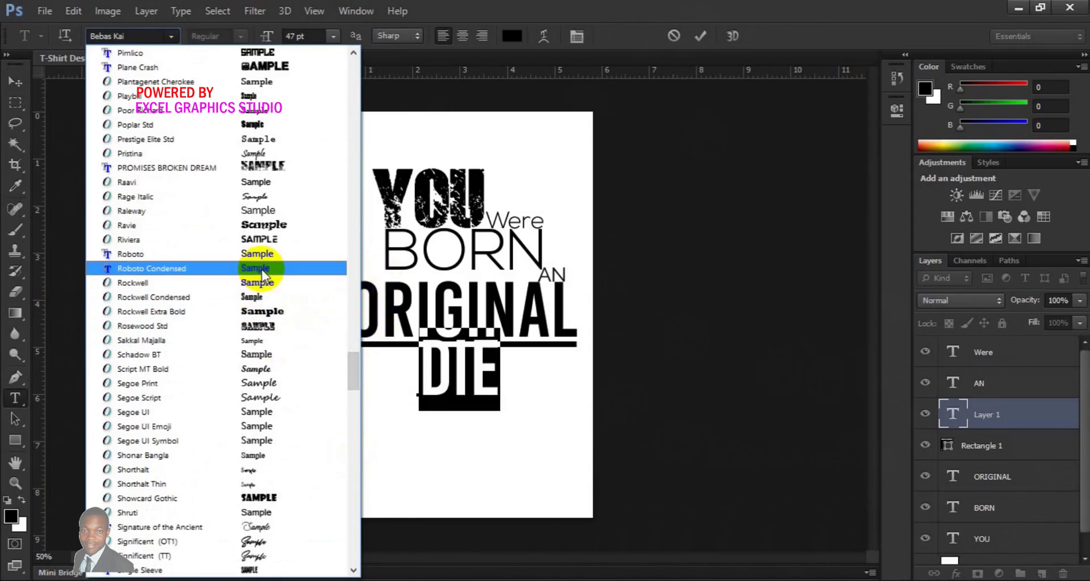
{"action": "left_click", "coordinate": [255, 216]}
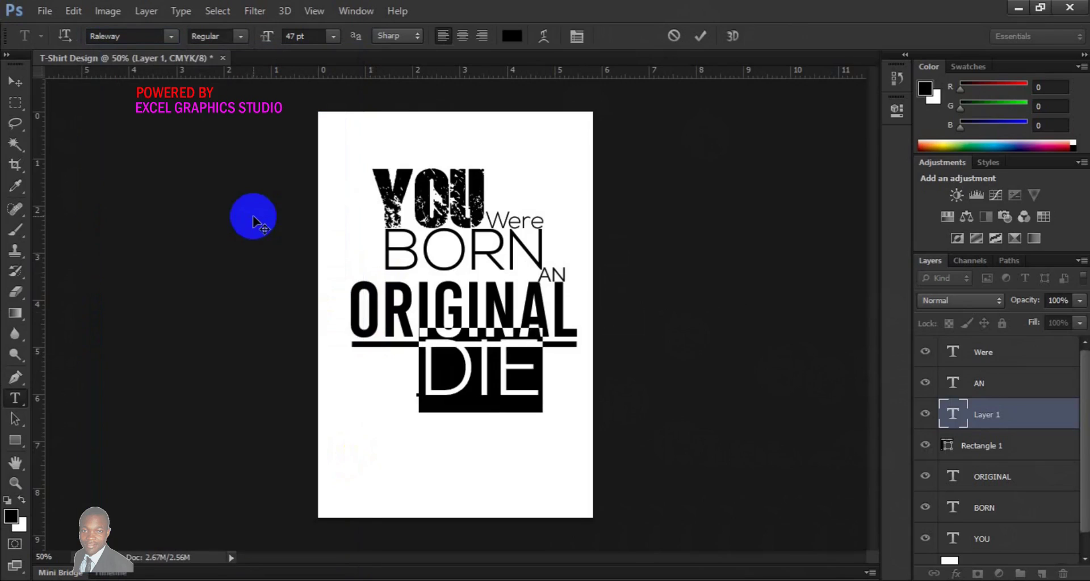
Step: Enlarge the DIE text to 48 pt and move it below the underline, aligned with the underline's right end
{"action": "left_click", "coordinate": [272, 56]}
{"action": "left_click", "coordinate": [267, 45]}
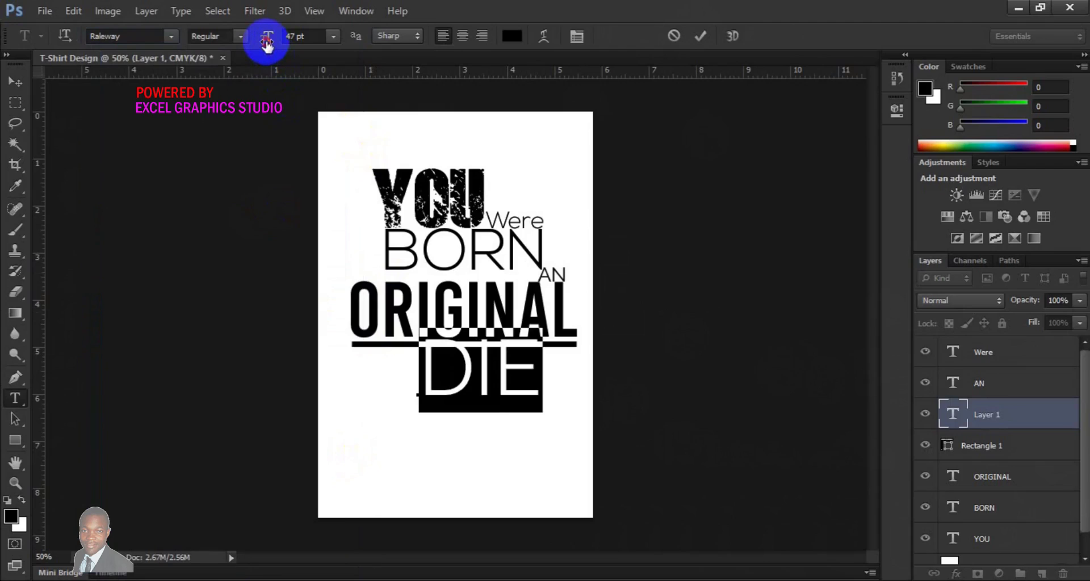
{"action": "left_click_drag", "start_coordinate": [267, 45], "coordinate": [270, 45]}
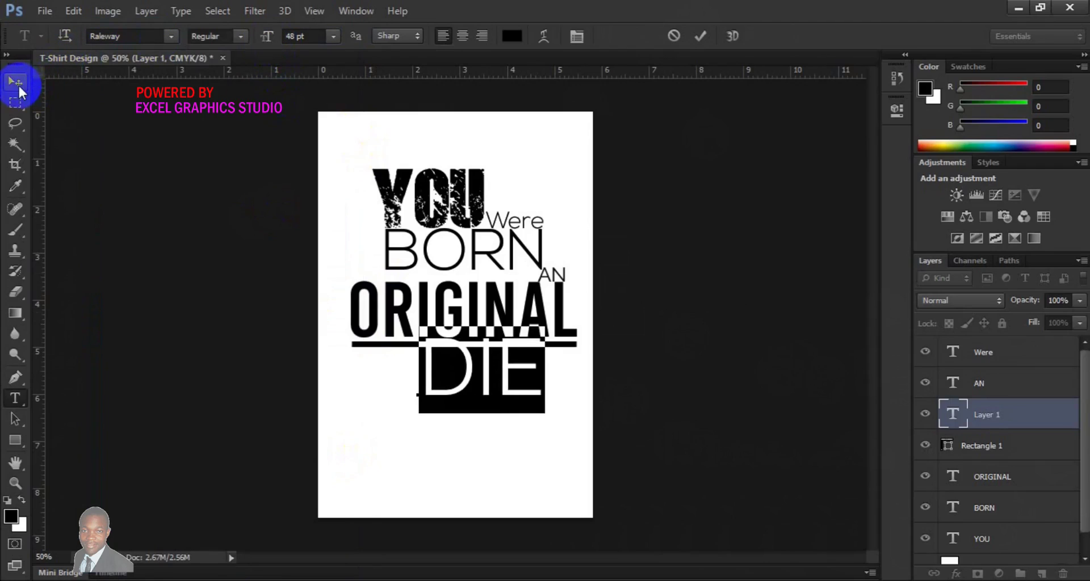
{"action": "left_click", "coordinate": [17, 85]}
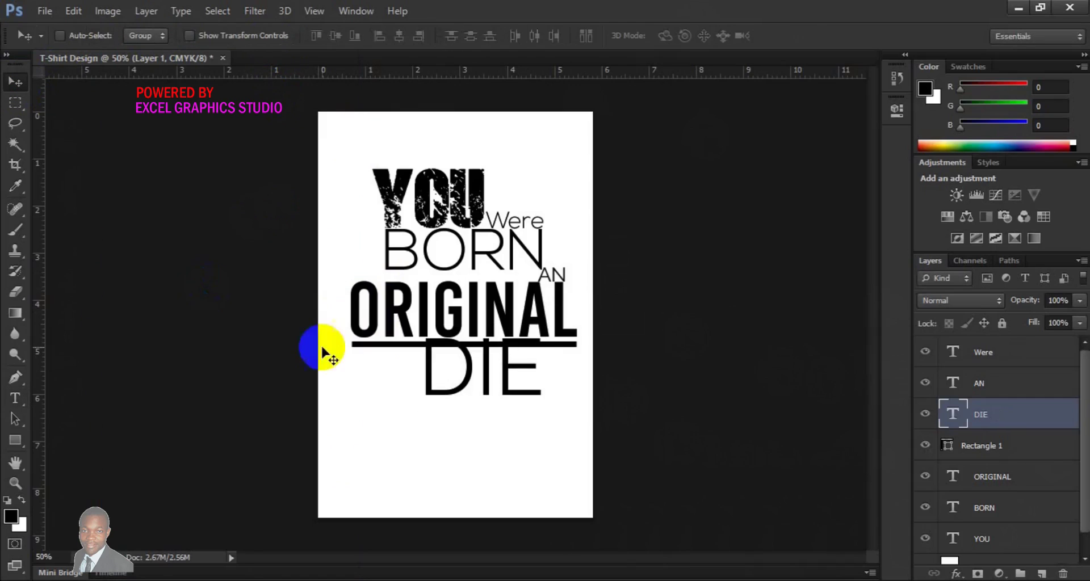
{"action": "mouse_move", "coordinate": [464, 379]}
{"action": "left_mouse_down"}
{"action": "mouse_move", "coordinate": [462, 390]}
{"action": "mouse_move", "coordinate": [501, 398]}
{"action": "left_mouse_up"}
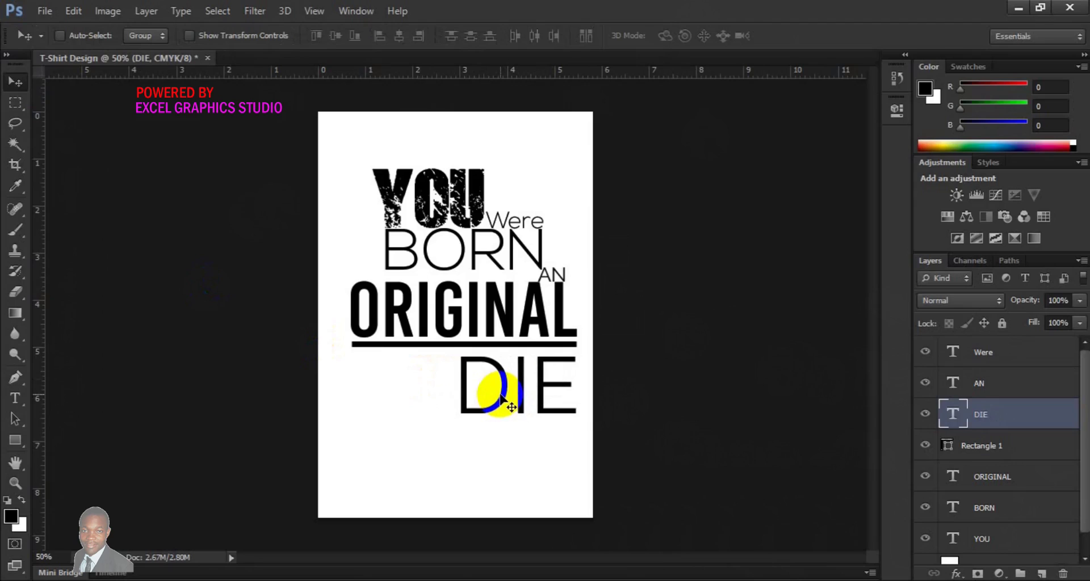
Step: Add the text don't on a new layer in the lower left of the page, below DIE
{"action": "left_click", "coordinate": [1040, 574]}
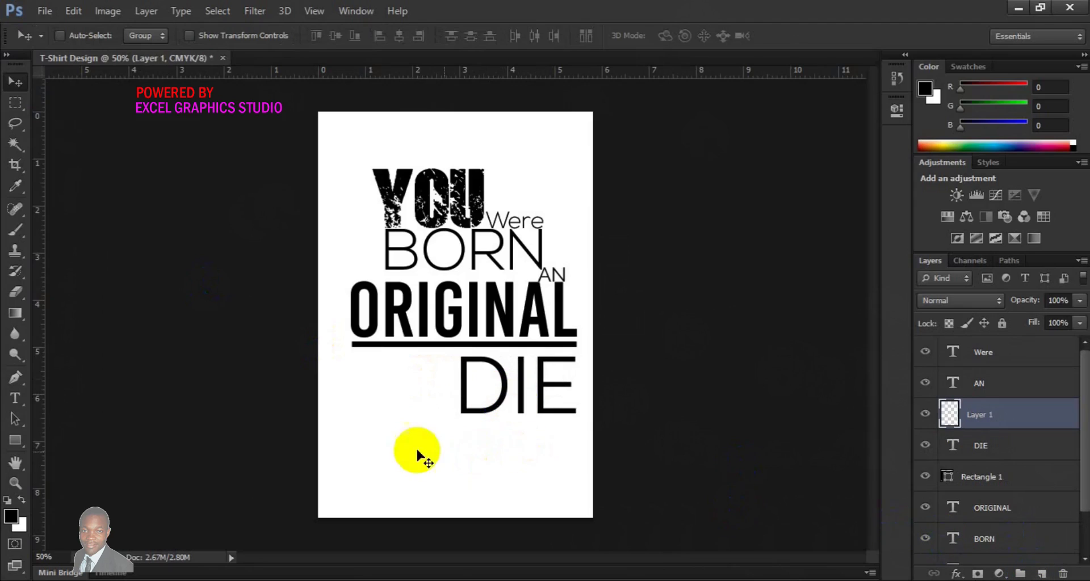
{"action": "left_click", "coordinate": [15, 402]}
{"action": "left_click", "coordinate": [362, 445]}
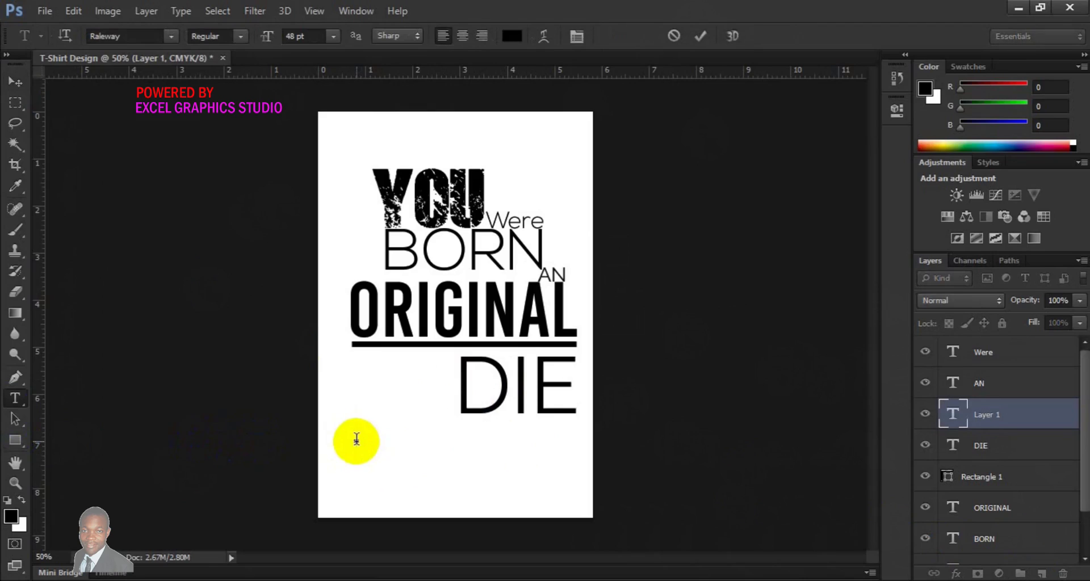
{"action": "type", "text": "oh"}
{"action": "type", "text": "'t"}
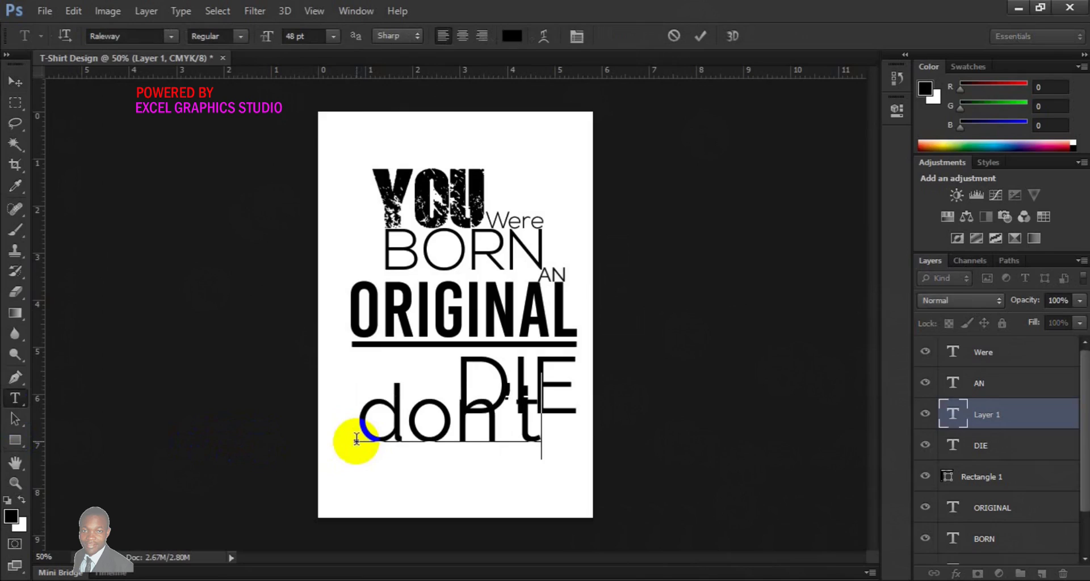
Step: Reduce the don't text to 26 pt and move it up beside DIE, directly to that word's left under the underline
{"action": "key", "text": "ctrl"}
{"action": "key", "text": "ctrl+a"}
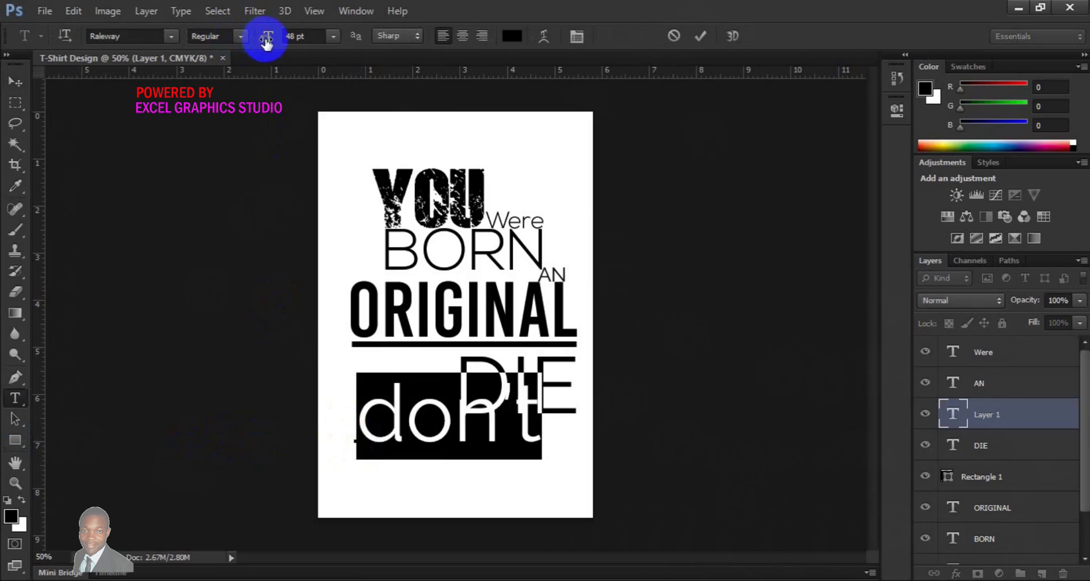
{"action": "left_click_drag", "start_coordinate": [265, 43], "coordinate": [247, 39]}
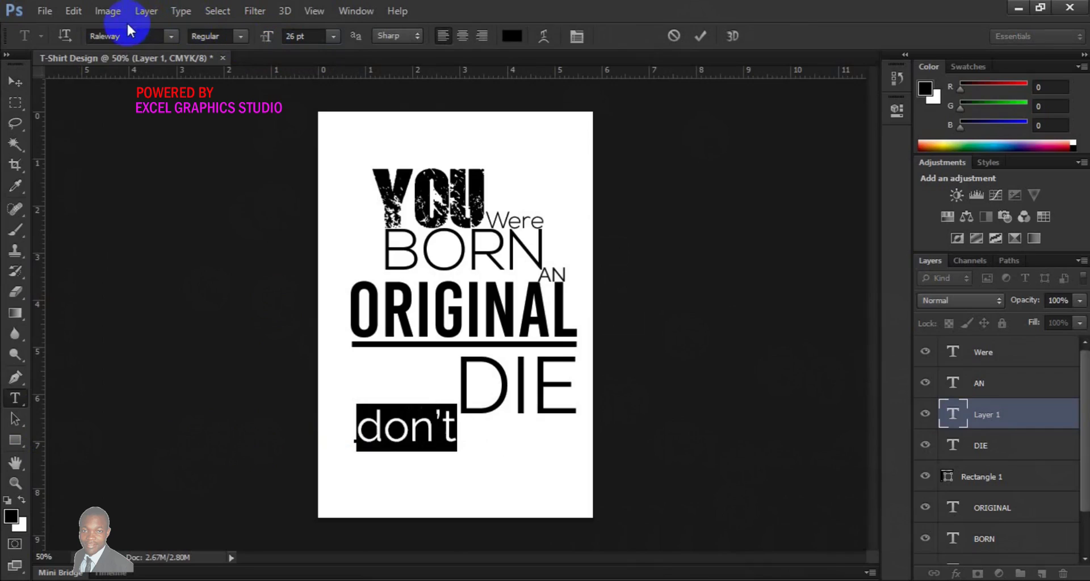
{"action": "left_click", "coordinate": [18, 82]}
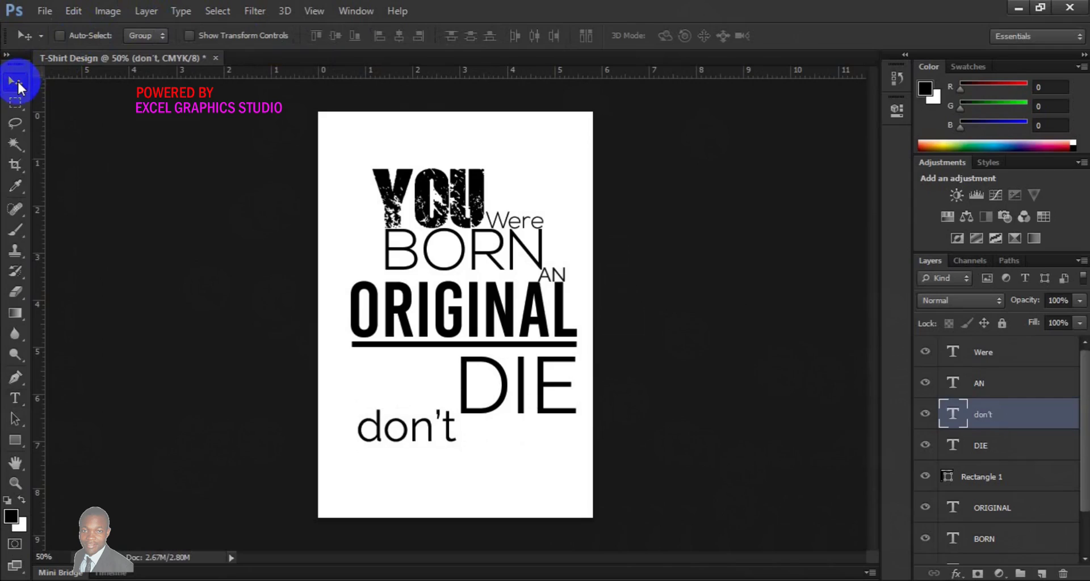
{"action": "key", "text": "shift+Up"}
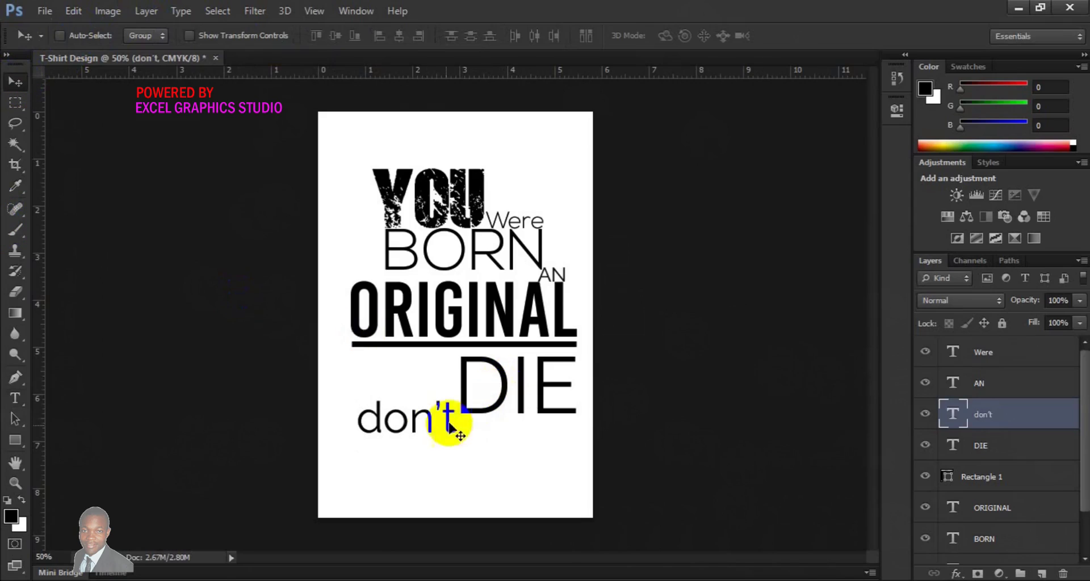
{"action": "left_click_drag", "start_coordinate": [427, 435], "coordinate": [426, 421]}
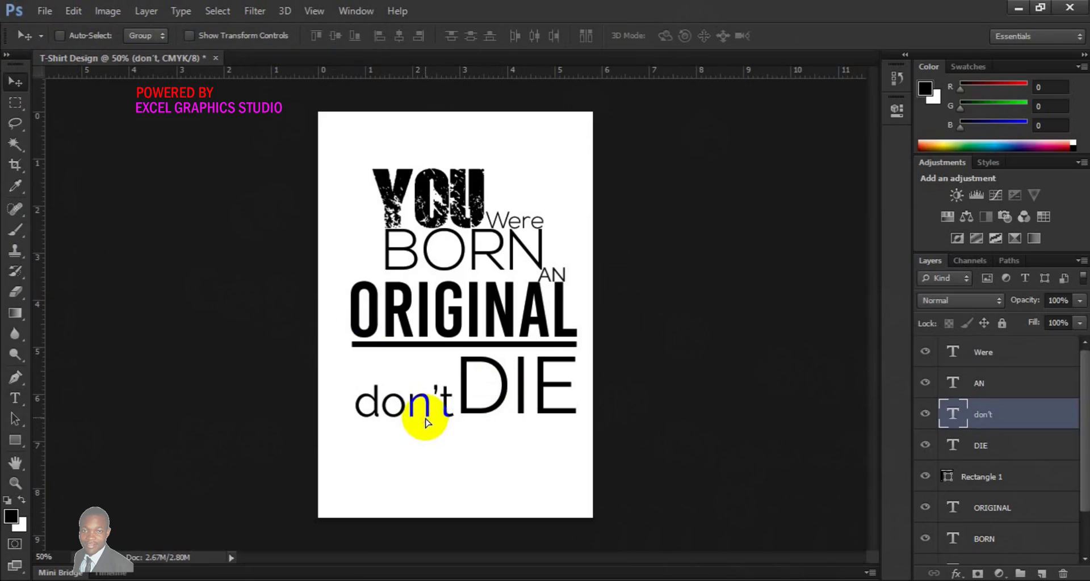
{"action": "left_click", "coordinate": [783, 486]}
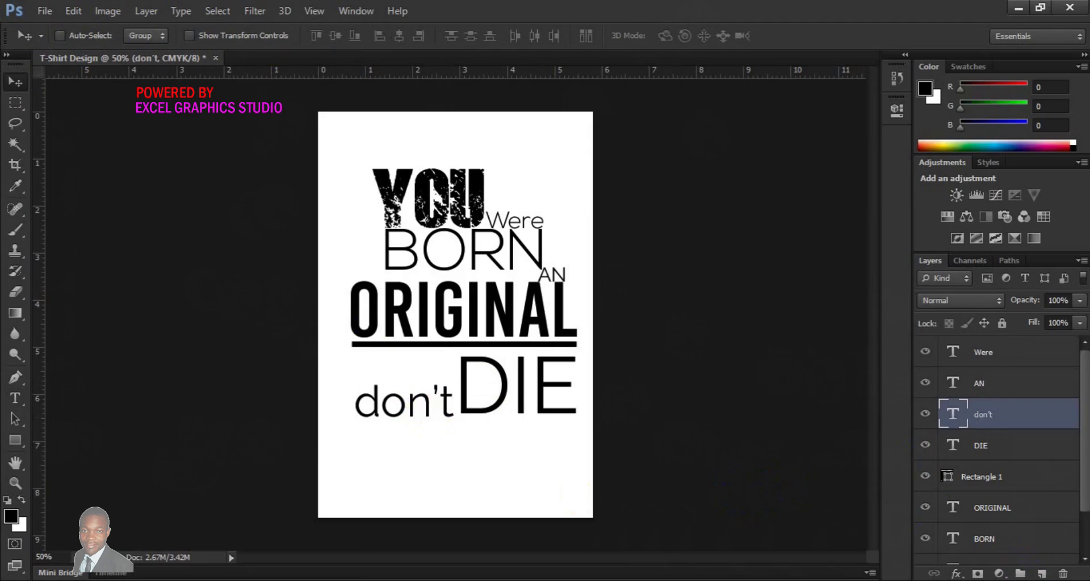
Step: Add the text COPY on a new layer beneath don't and DIE
{"action": "left_click", "coordinate": [1042, 574]}
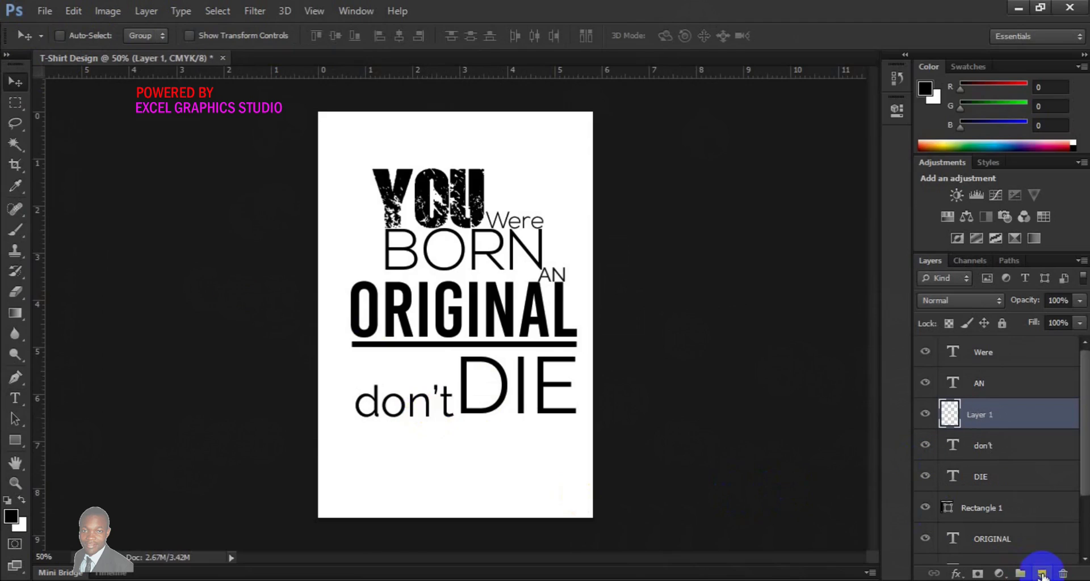
{"action": "left_click", "coordinate": [15, 399]}
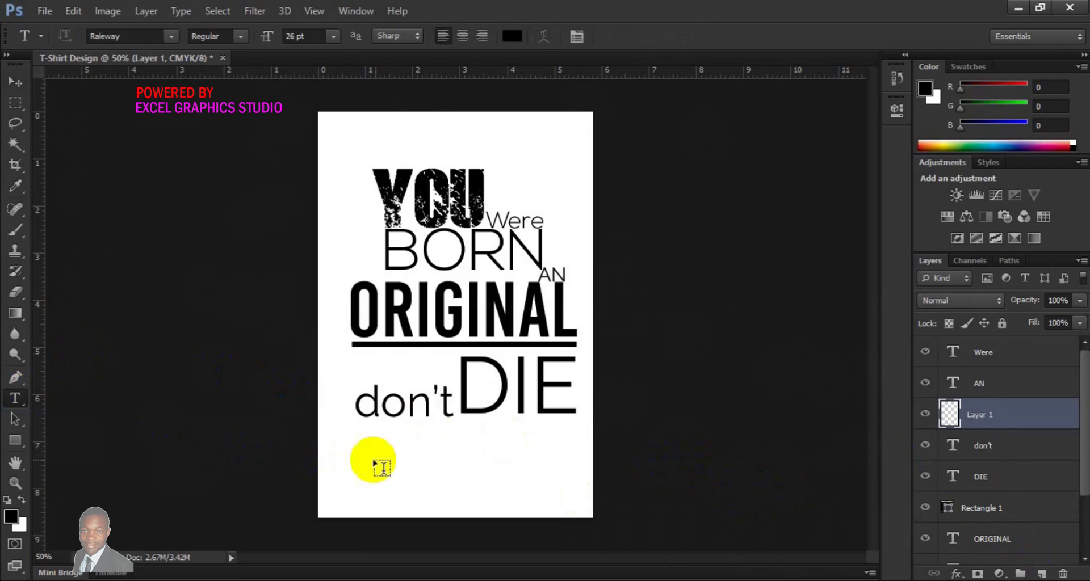
{"action": "left_click", "coordinate": [400, 464]}
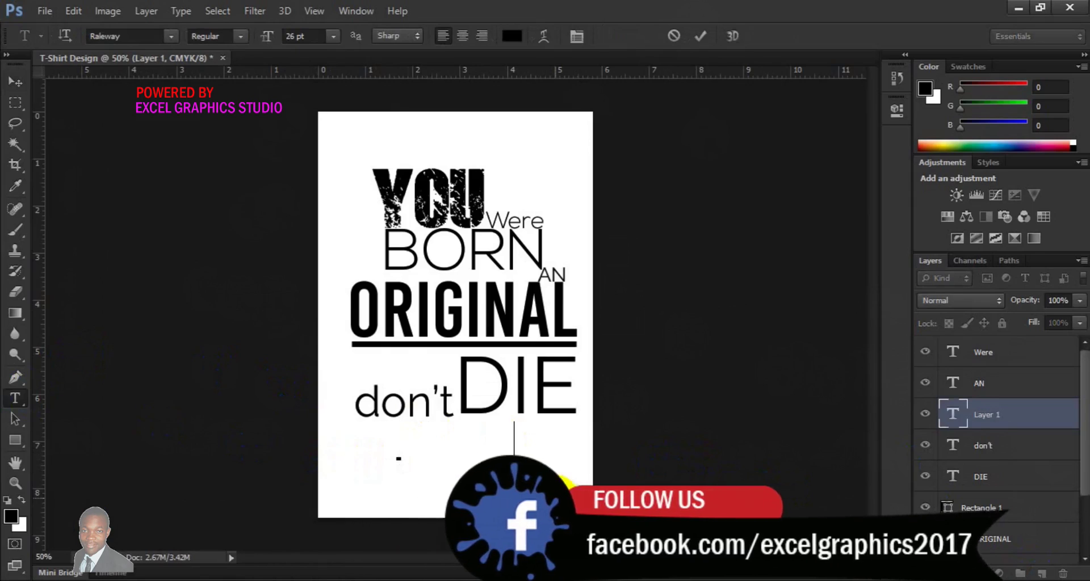
{"action": "type", "text": "COPY"}
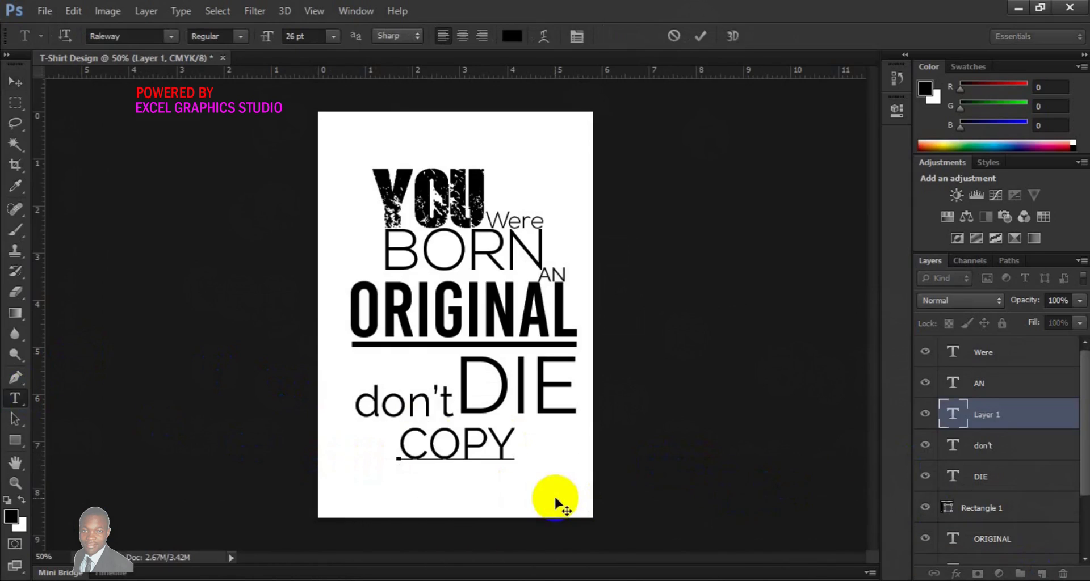
Step: Set the COPY text to the Nexa Bold font at 33 pt
{"action": "key", "text": "ctrl+a"}
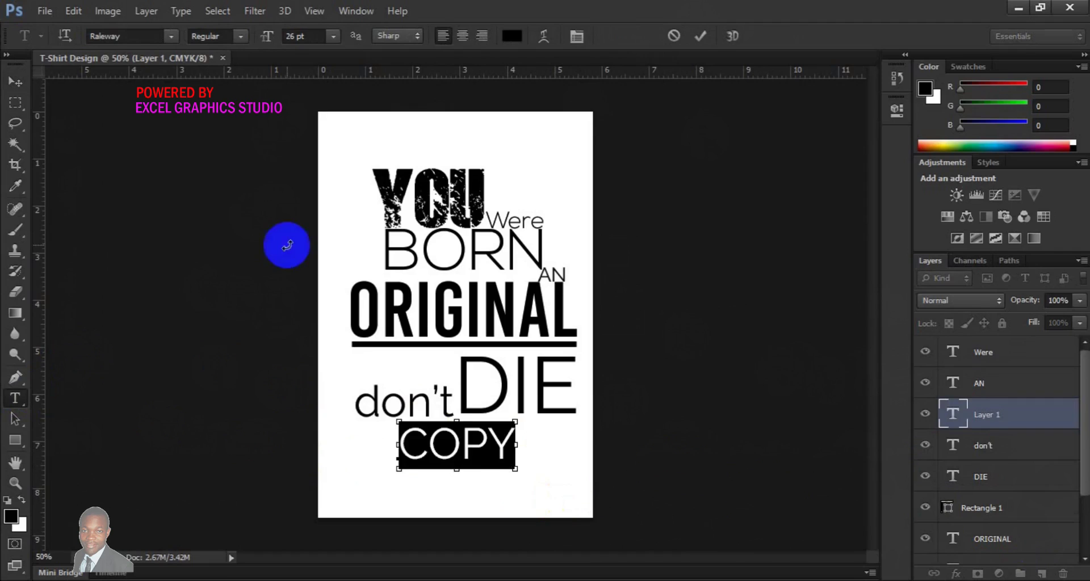
{"action": "left_click", "coordinate": [172, 36]}
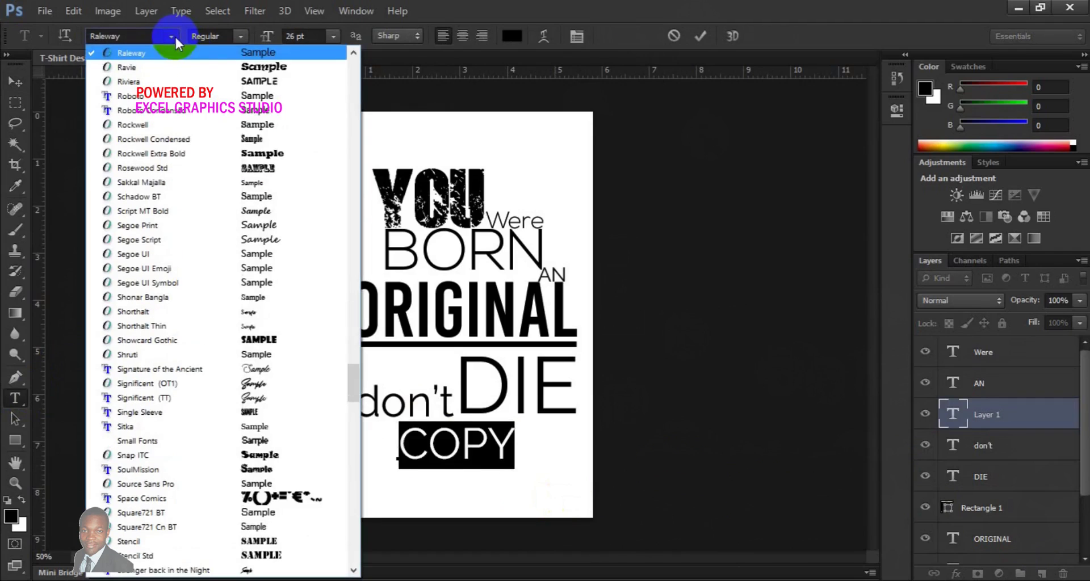
{"action": "left_click", "coordinate": [349, 111]}
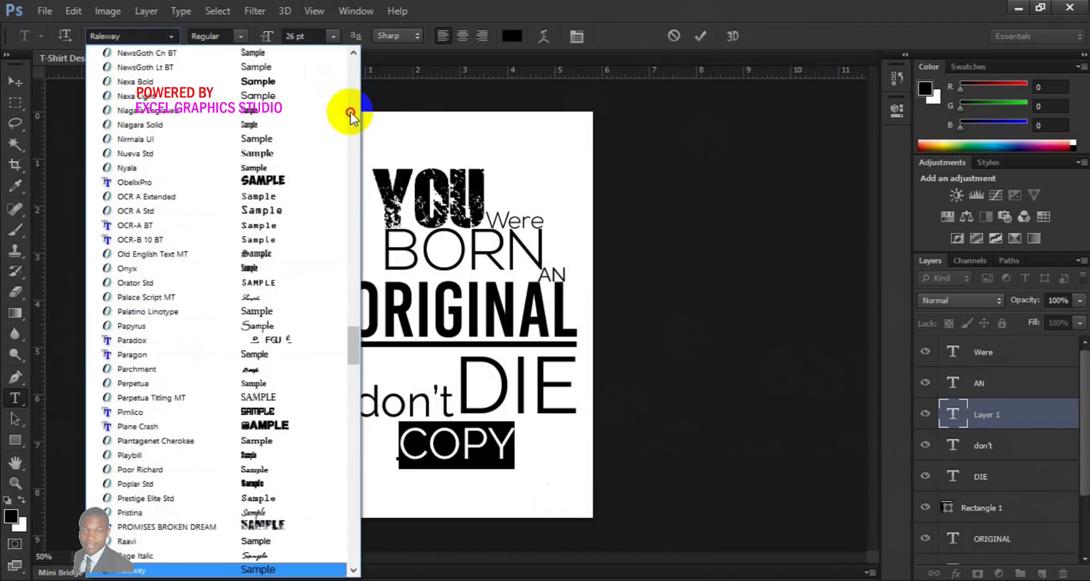
{"action": "left_click", "coordinate": [350, 111]}
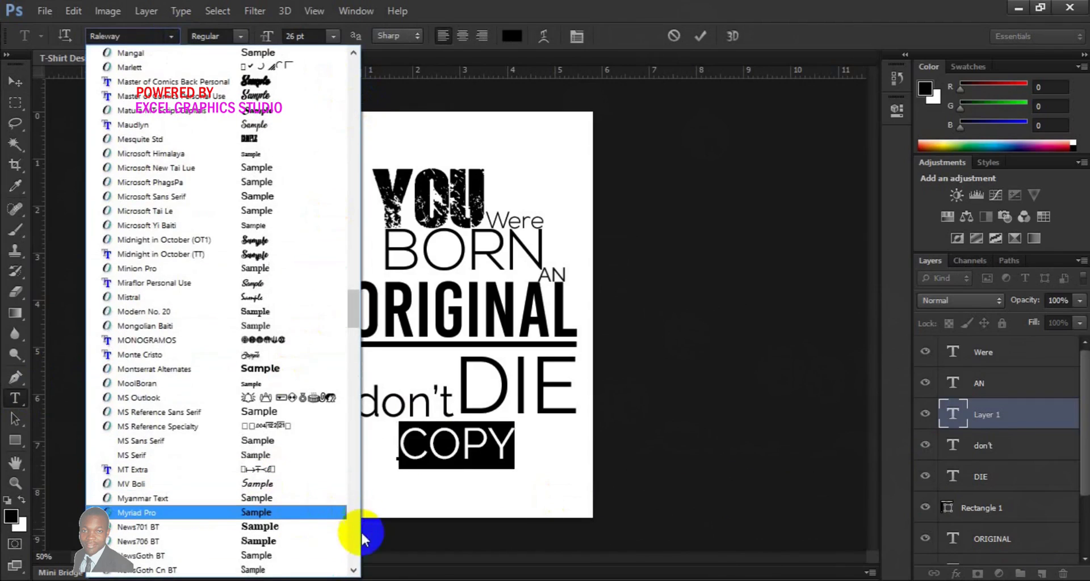
{"action": "left_click", "coordinate": [355, 570]}
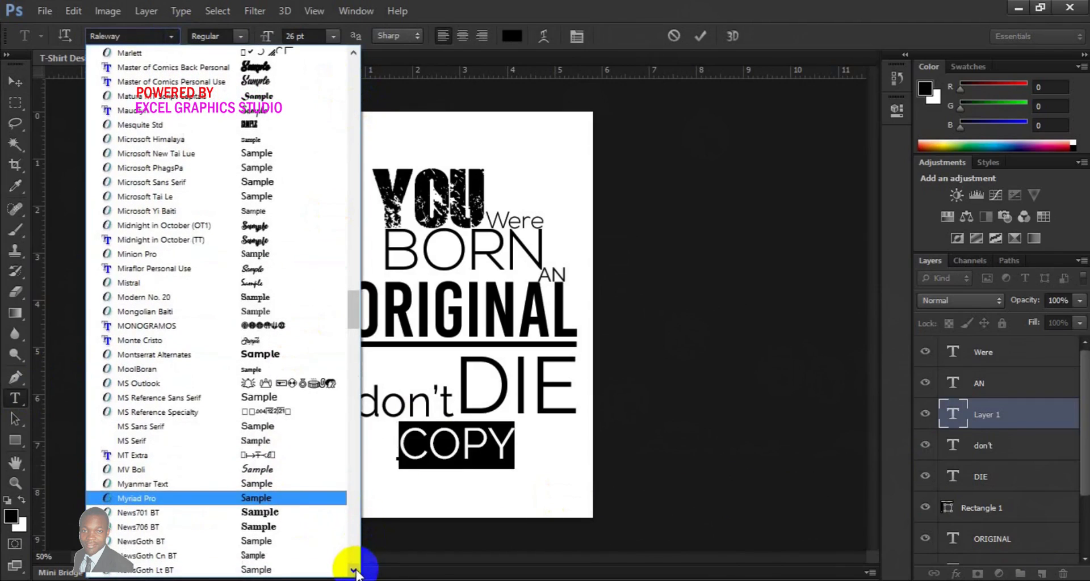
{"action": "left_click", "coordinate": [354, 569]}
{"action": "left_click", "coordinate": [354, 569]}
{"action": "left_click", "coordinate": [355, 570]}
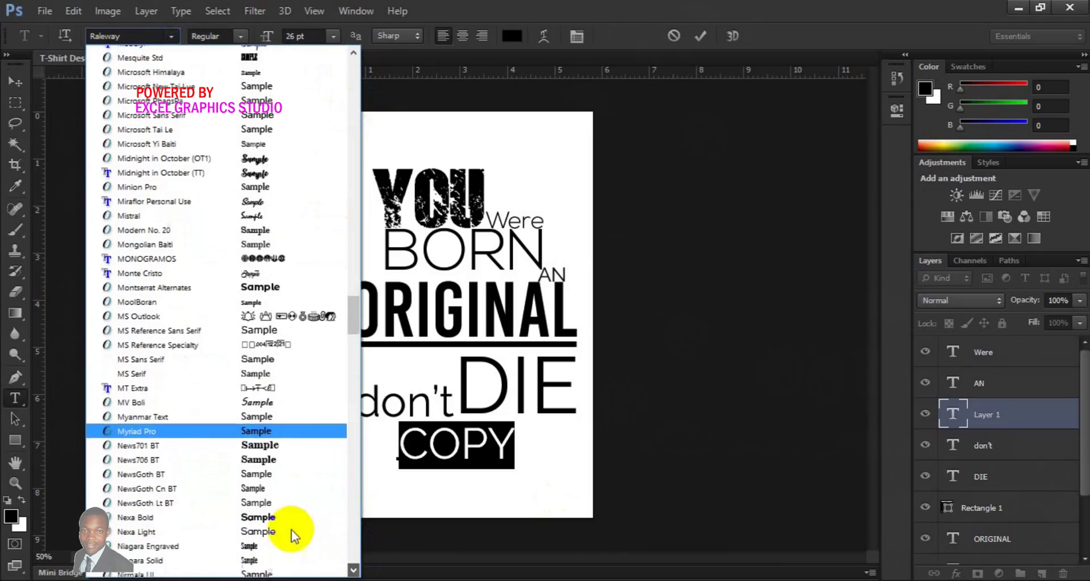
{"action": "left_click", "coordinate": [276, 513]}
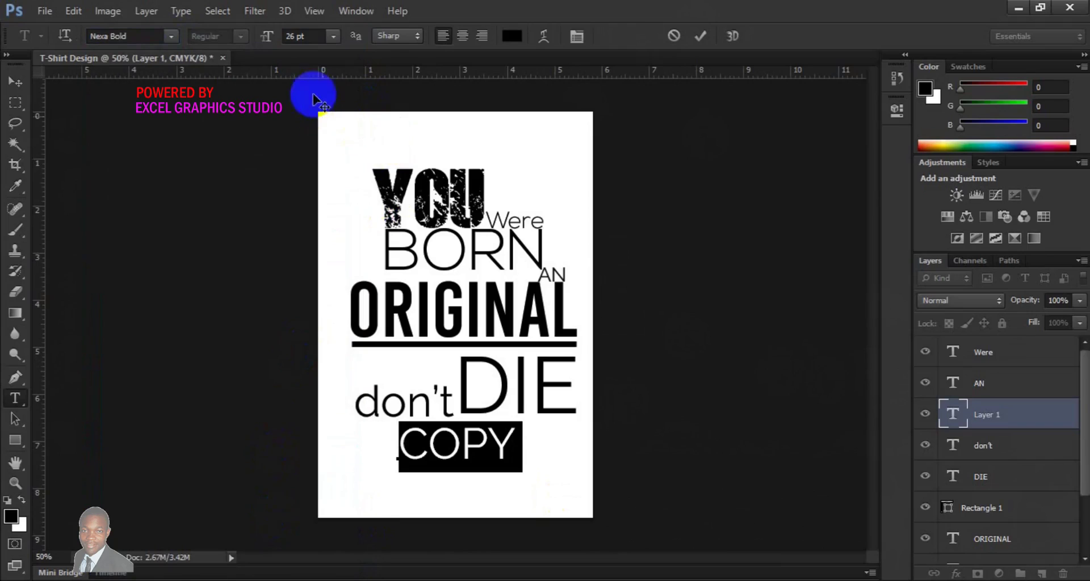
{"action": "left_click_drag", "start_coordinate": [270, 38], "coordinate": [278, 43]}
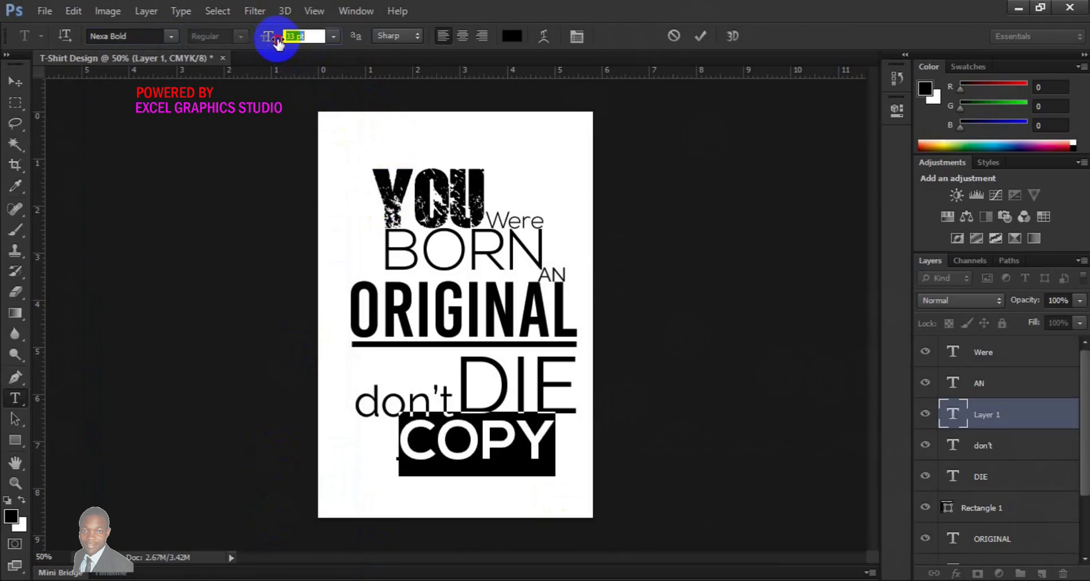
Step: Move COPY right and slightly down beneath DIE, so its right edge aligns with the underline's right end
{"action": "left_click", "coordinate": [21, 81]}
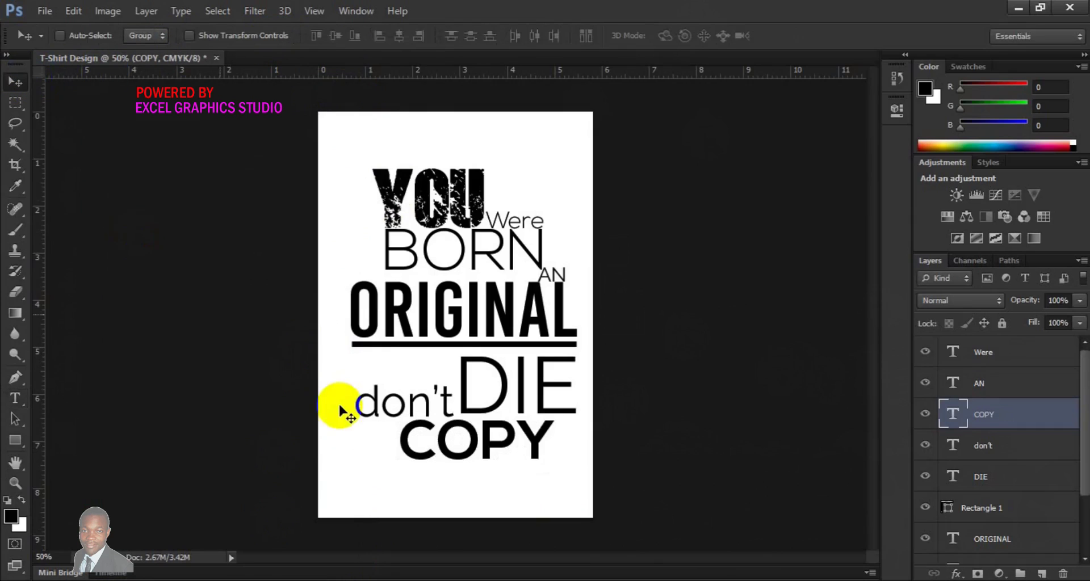
{"action": "left_click_drag", "start_coordinate": [466, 418], "coordinate": [471, 431]}
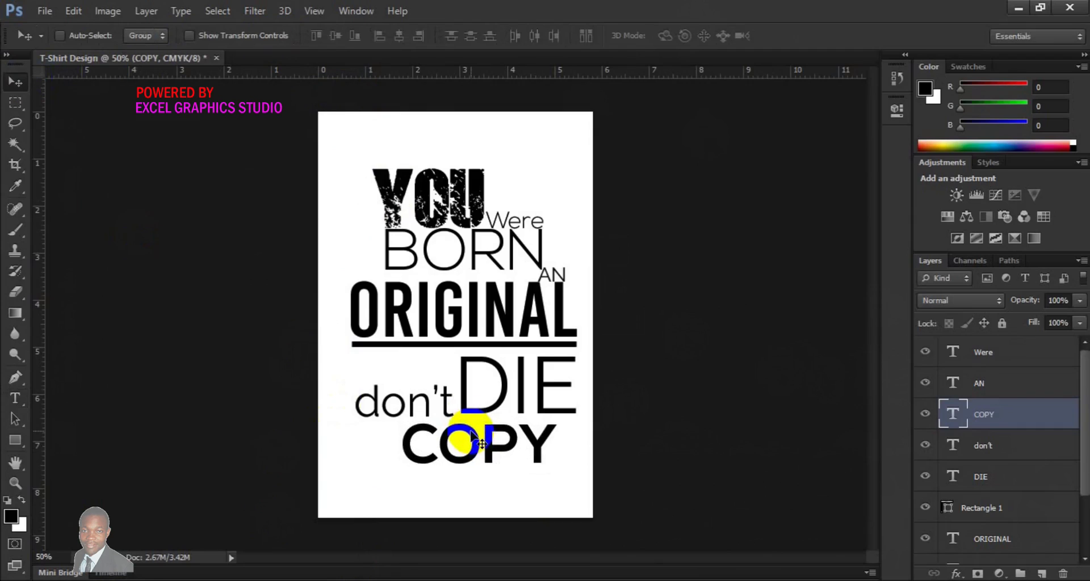
{"action": "key", "text": "Right"}
{"action": "key", "text": "Right"}
{"action": "key", "text": "Right"}
{"action": "key", "text": "Right"}
{"action": "key", "text": "Right"}
{"action": "key", "text": "Right"}
{"action": "key", "text": "Right"}
{"action": "key", "text": "Right"}
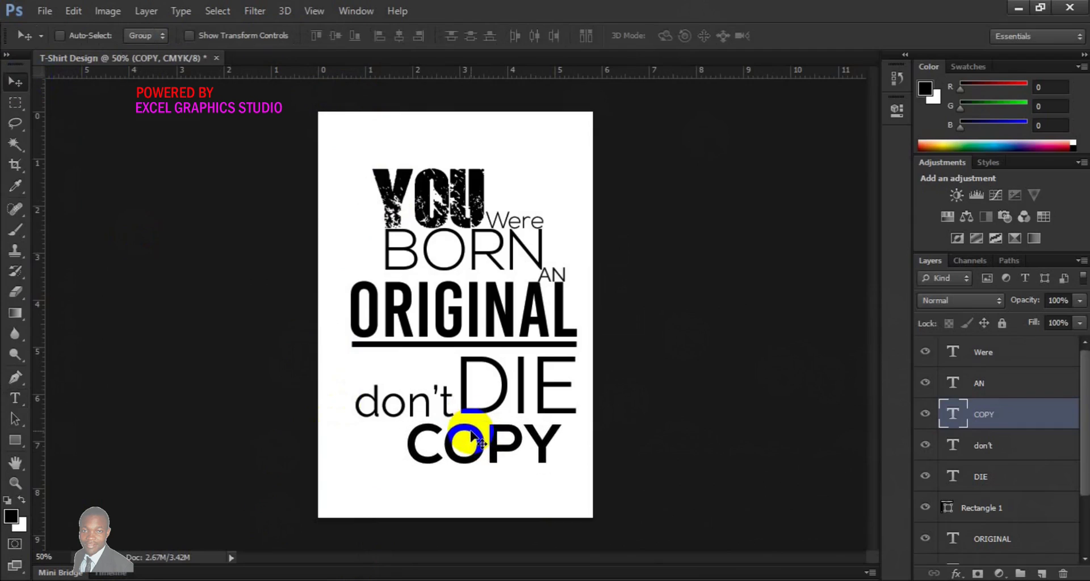
{"action": "key", "text": "Right"}
{"action": "key", "text": "Right"}
{"action": "key", "text": "Right"}
{"action": "key", "text": "Right"}
{"action": "key", "text": "Right"}
{"action": "key", "text": "Right"}
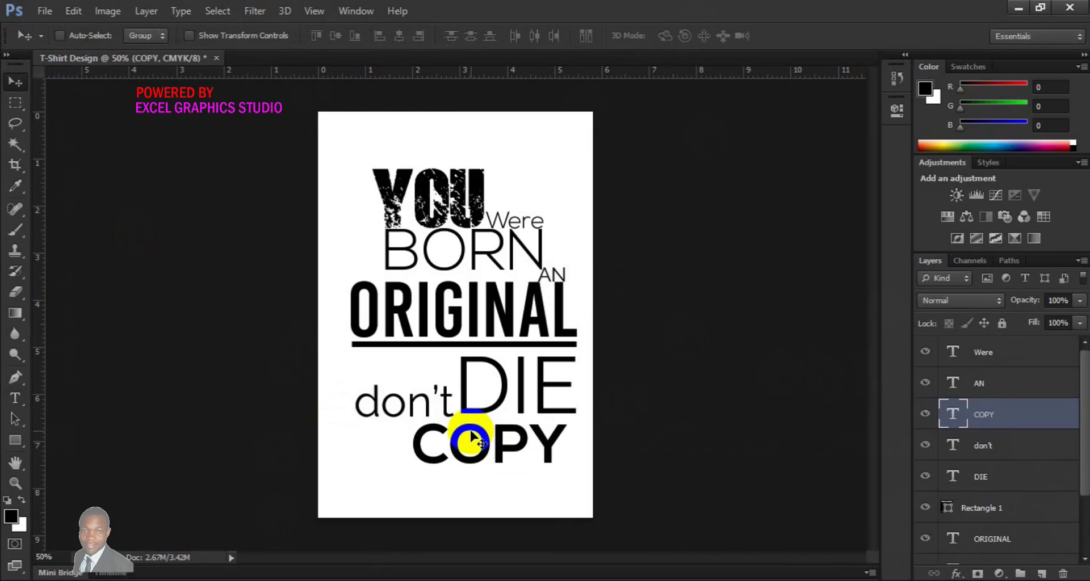
{"action": "key", "text": "Right"}
{"action": "key", "text": "Right"}
{"action": "key", "text": "Right"}
{"action": "key", "text": "Right"}
{"action": "key", "text": "Right"}
{"action": "key", "text": "Right"}
{"action": "key", "text": "Right"}
{"action": "key", "text": "Right"}
{"action": "key", "text": "Right"}
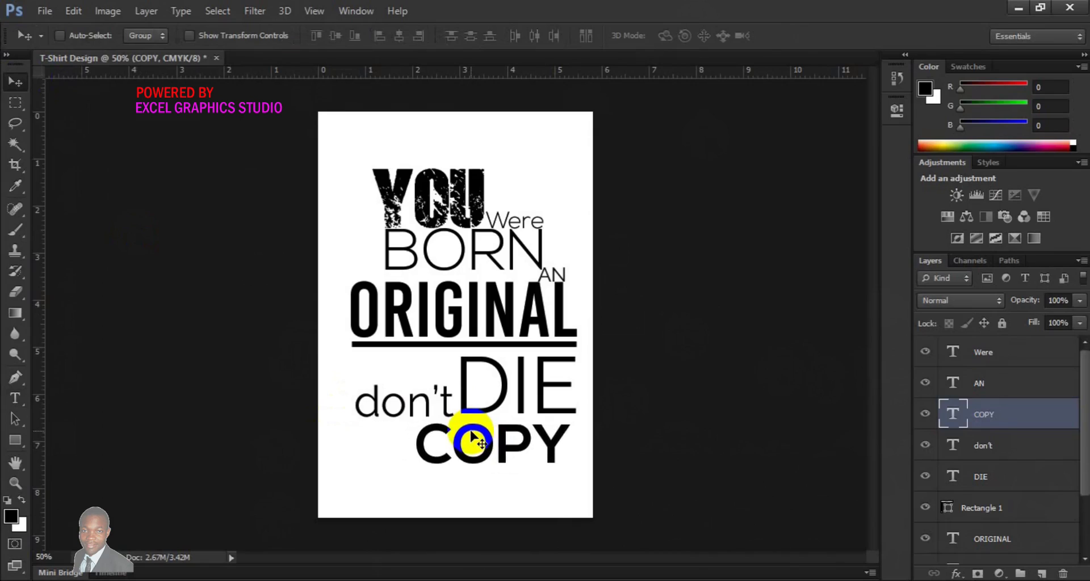
{"action": "key", "text": "Right"}
{"action": "key", "text": "Right"}
{"action": "key", "text": "Right"}
{"action": "key", "text": "Right"}
{"action": "key", "text": "Right"}
{"action": "key", "text": "Right"}
{"action": "key", "text": "Right"}
{"action": "key", "text": "Right"}
{"action": "key", "text": "Right"}
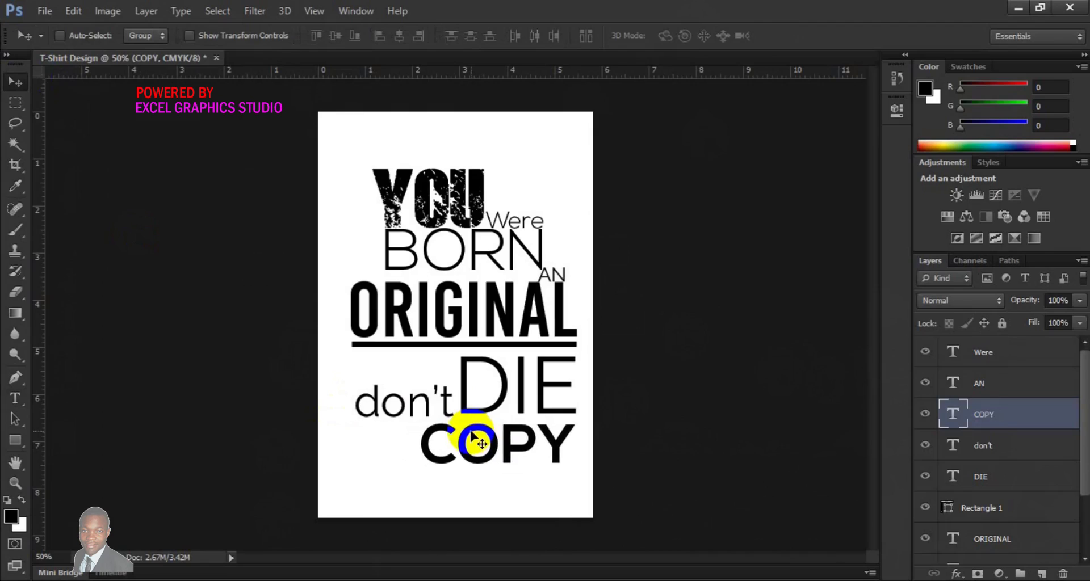
{"action": "key", "text": "Down"}
{"action": "key", "text": "Down"}
{"action": "key", "text": "Down"}
{"action": "key", "text": "Down"}
{"action": "key", "text": "Down"}
{"action": "key", "text": "Down"}
{"action": "key", "text": "Down"}
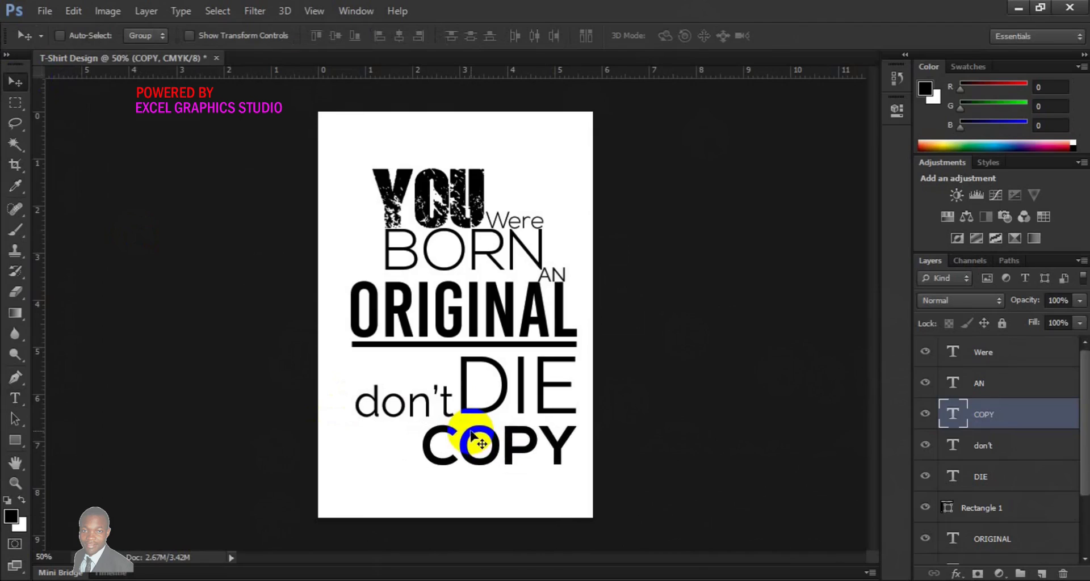
{"action": "key", "text": "Down"}
{"action": "key", "text": "Down"}
{"action": "key", "text": "Down"}
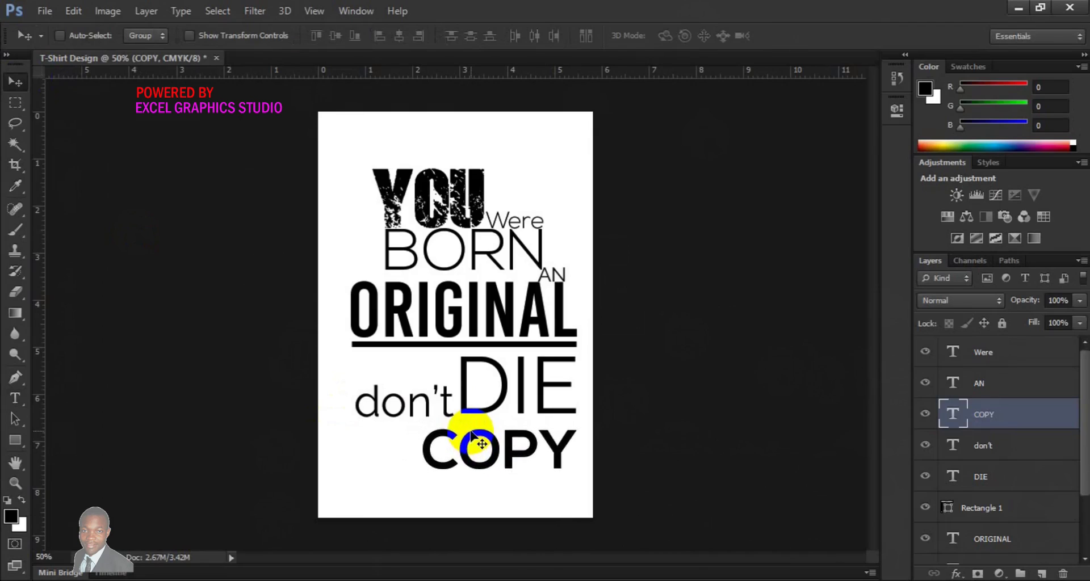
Step: Add the letter a as text on a new layer, below don't and left of COPY
{"action": "left_click", "coordinate": [1042, 574]}
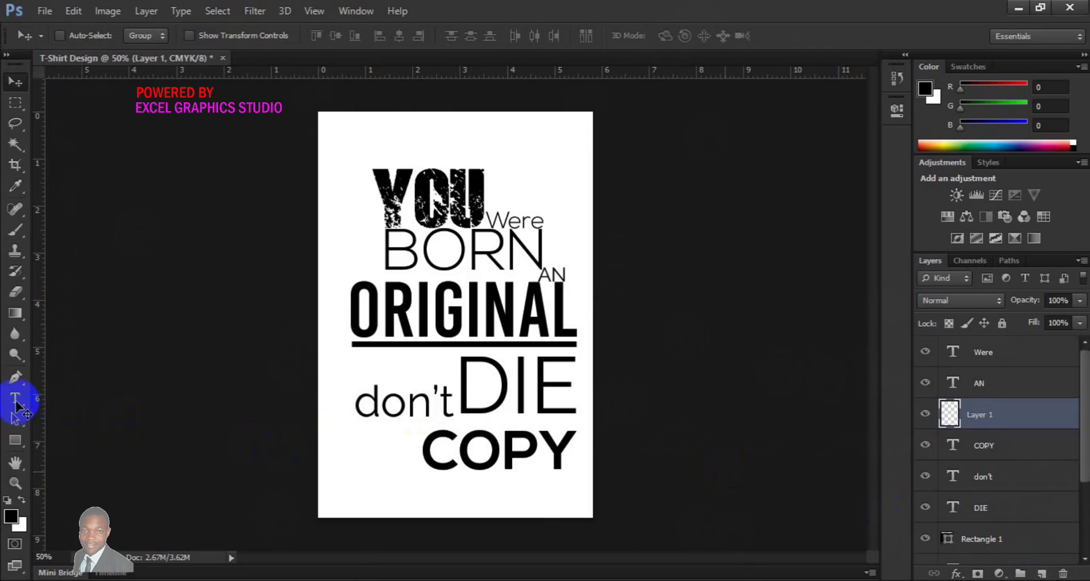
{"action": "left_click", "coordinate": [16, 400]}
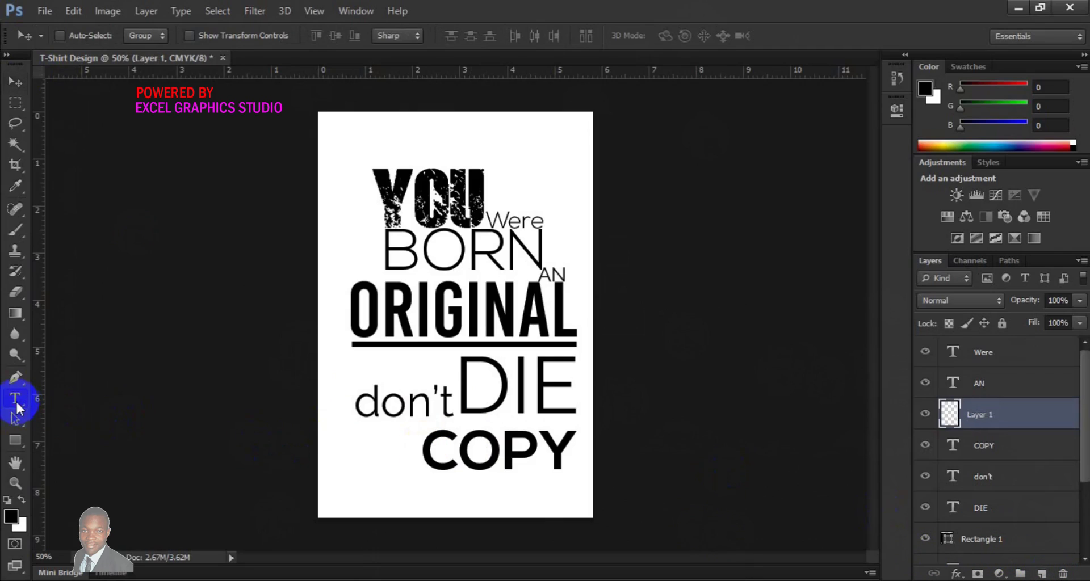
{"action": "left_click", "coordinate": [384, 430]}
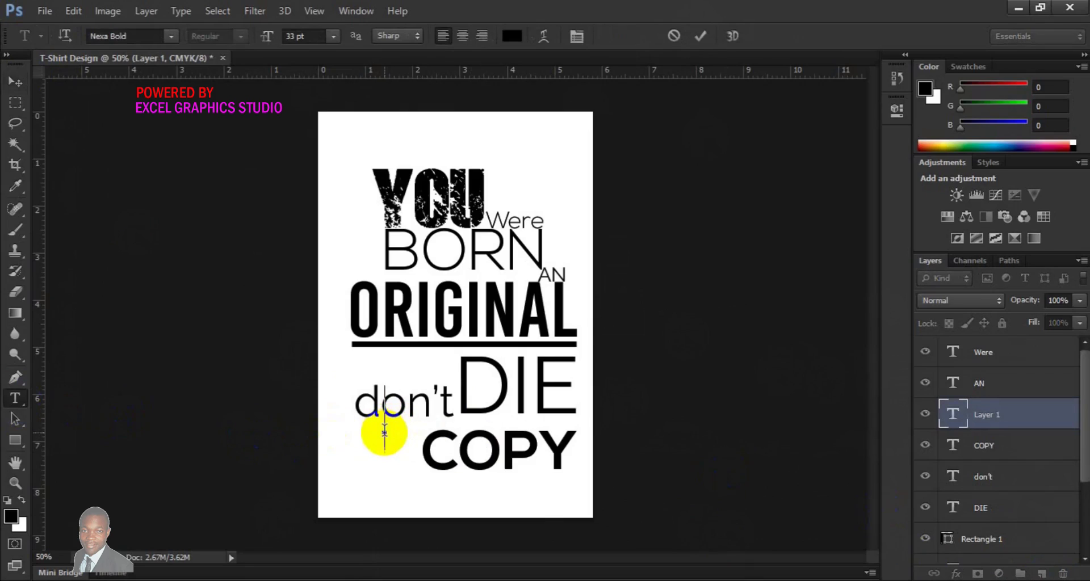
{"action": "type", "text": "a"}
Step: Set the letter a to 18 pt Raleway and move it right, just above the C of COPY
{"action": "key", "text": "ctrl+a"}
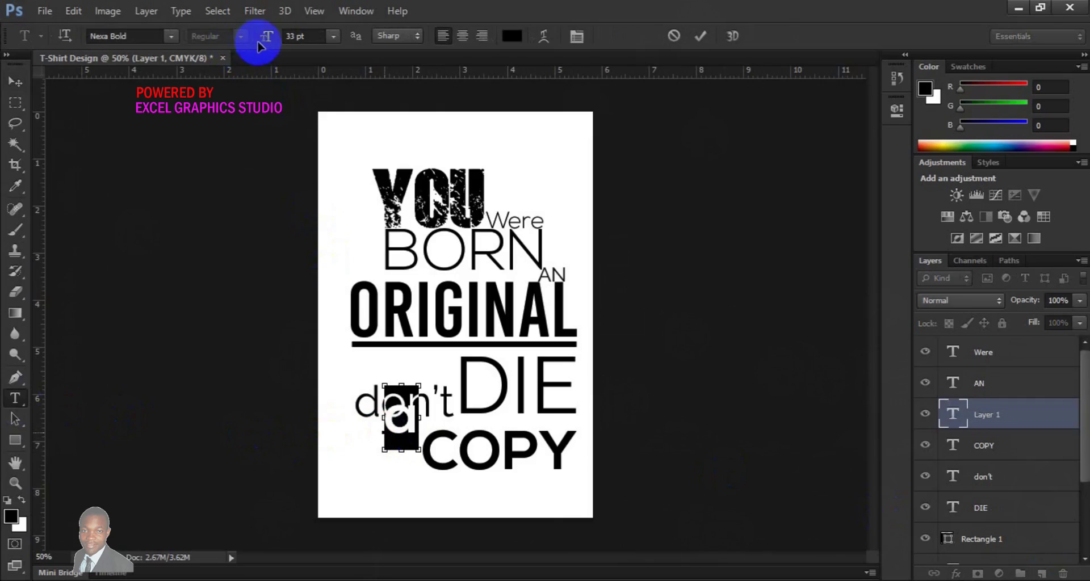
{"action": "left_click_drag", "start_coordinate": [265, 42], "coordinate": [252, 45]}
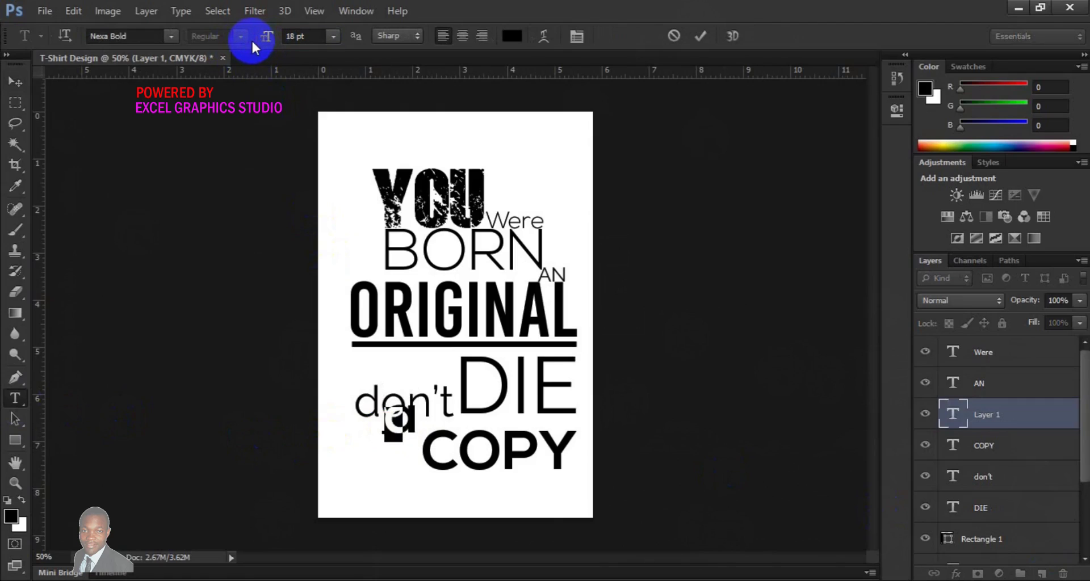
{"action": "left_click", "coordinate": [170, 36]}
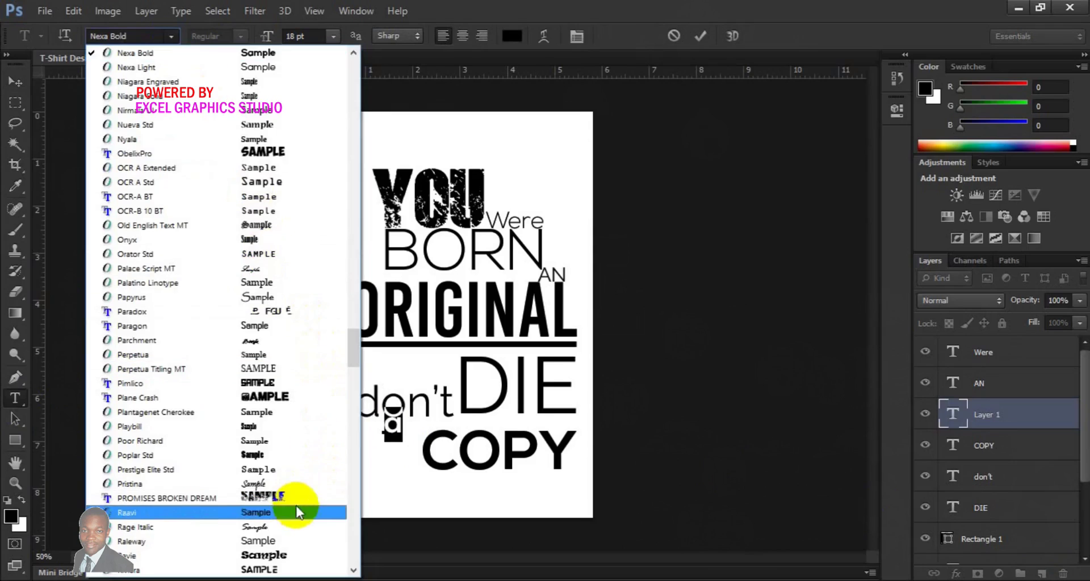
{"action": "left_click", "coordinate": [295, 543]}
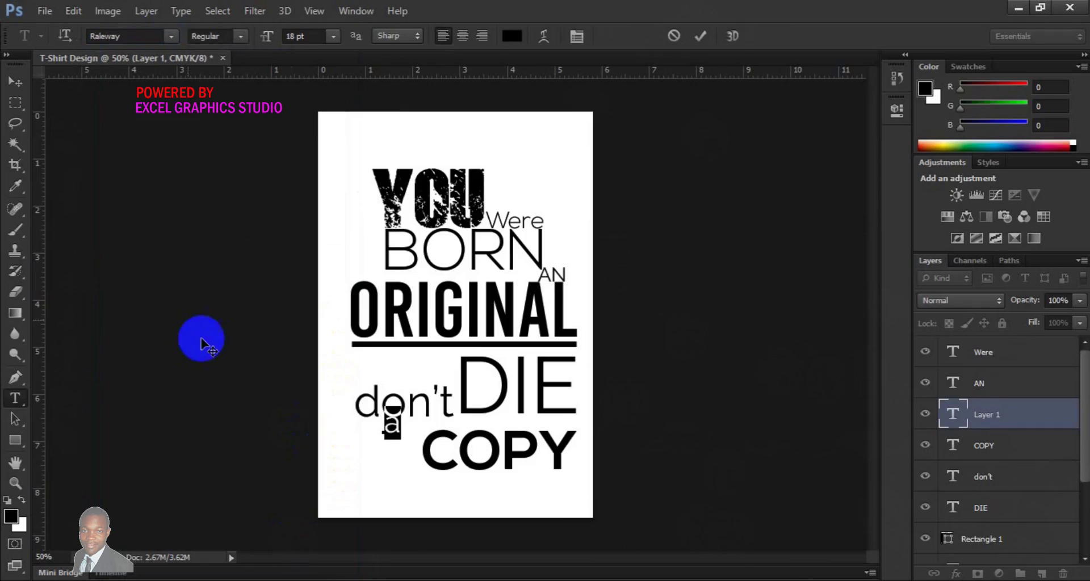
{"action": "left_click", "coordinate": [4, 84]}
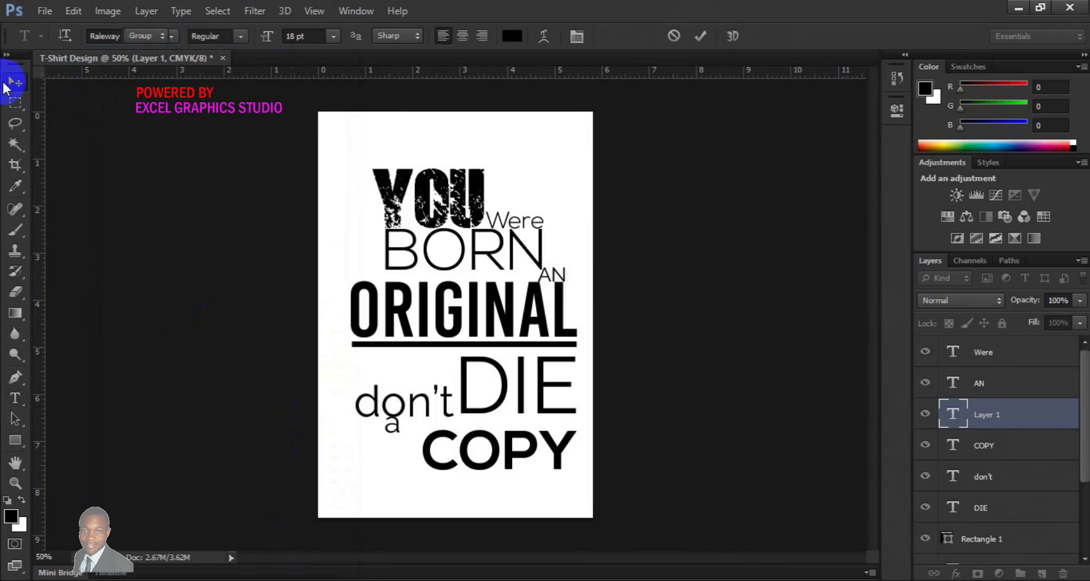
{"action": "left_click_drag", "start_coordinate": [374, 430], "coordinate": [420, 435]}
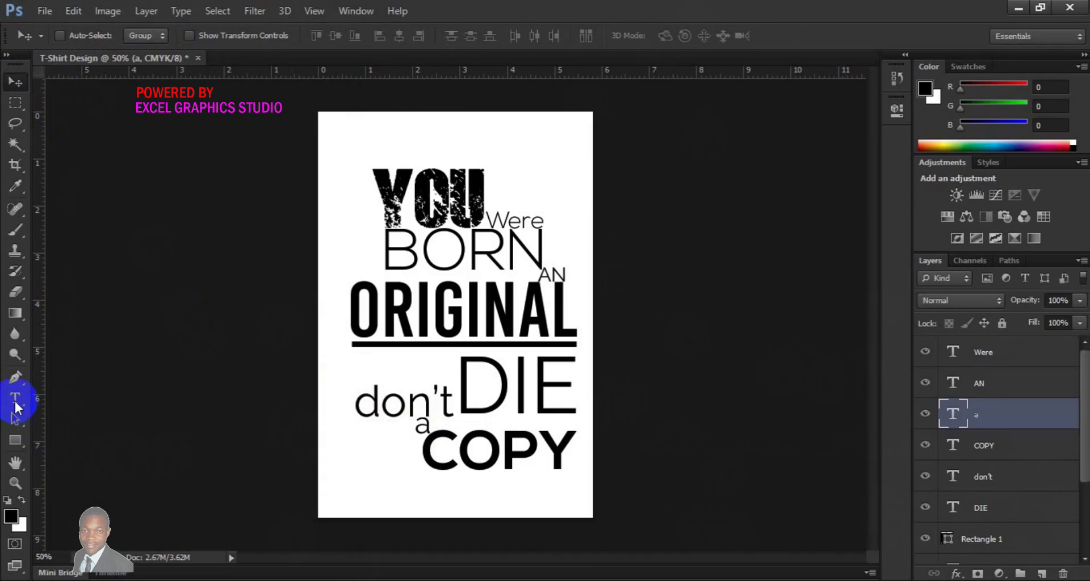
Step: Change the letter a to the Significent (OT1) font and enlarge it to 26 pt
{"action": "left_click", "coordinate": [14, 400]}
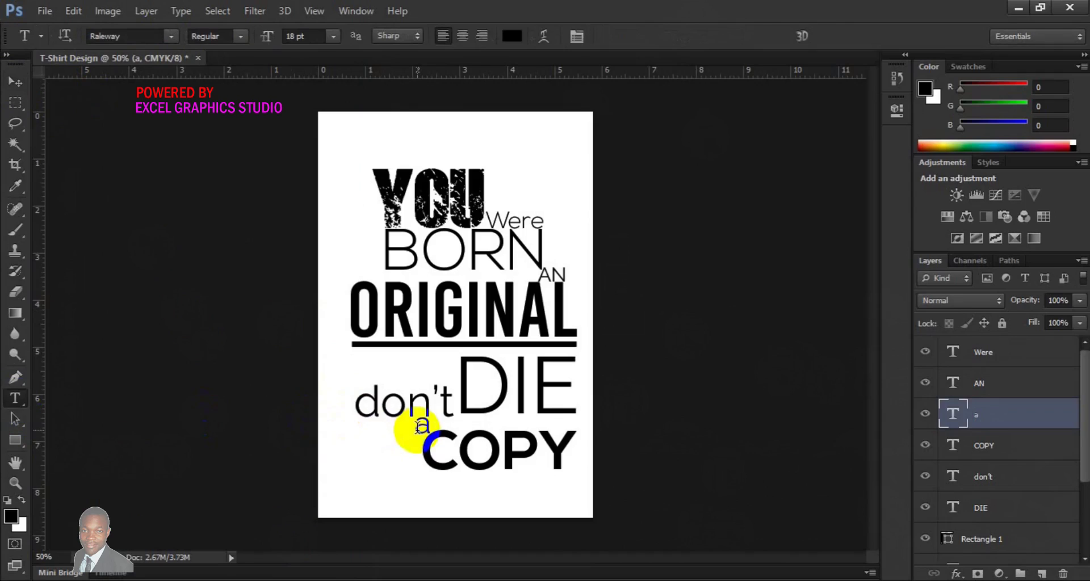
{"action": "left_click", "coordinate": [420, 424]}
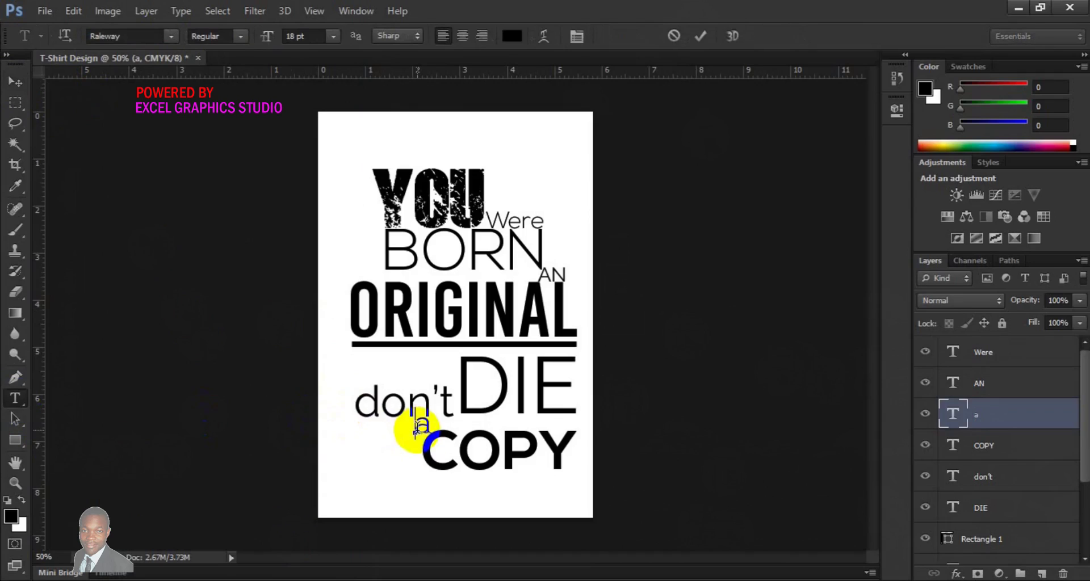
{"action": "double_click", "coordinate": [421, 425]}
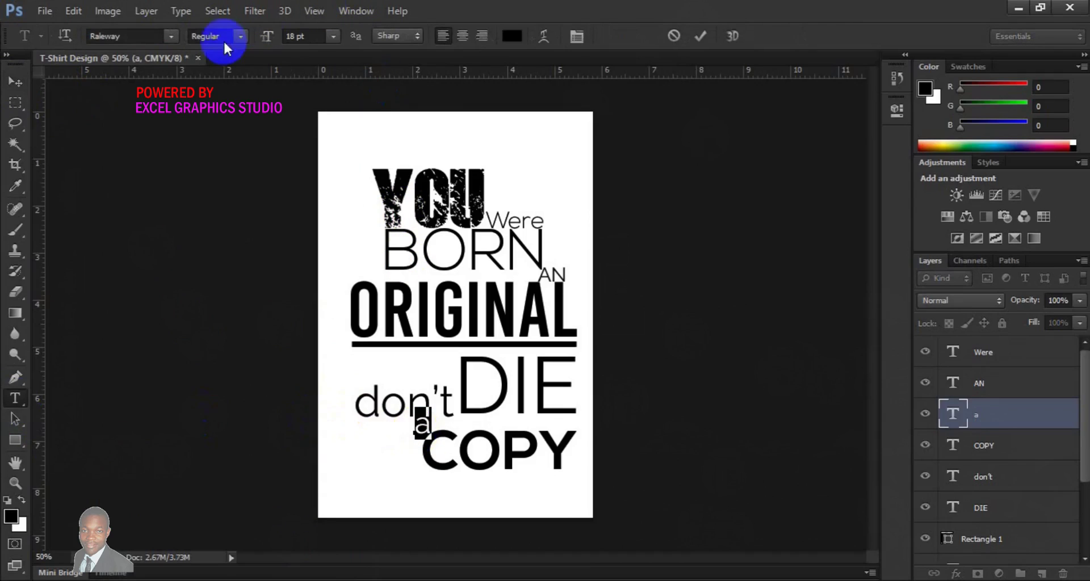
{"action": "left_click", "coordinate": [170, 35]}
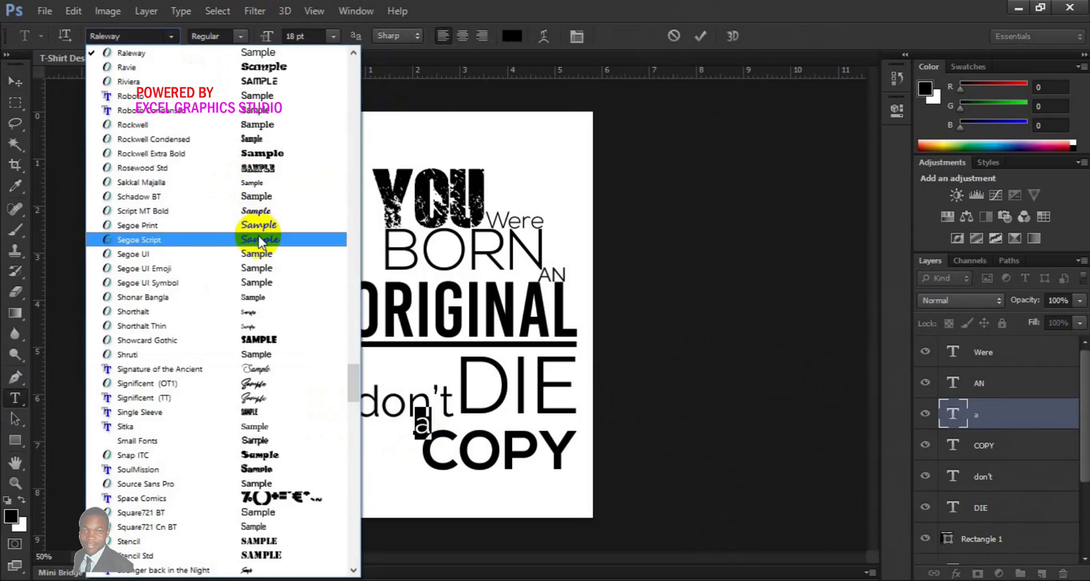
{"action": "left_click", "coordinate": [248, 397]}
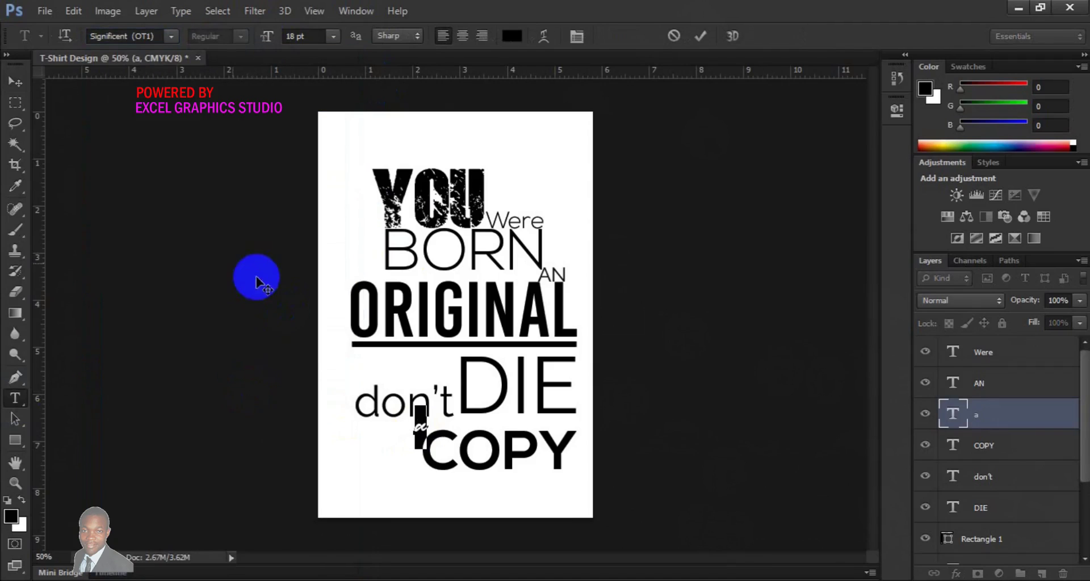
{"action": "left_click_drag", "start_coordinate": [271, 37], "coordinate": [278, 39]}
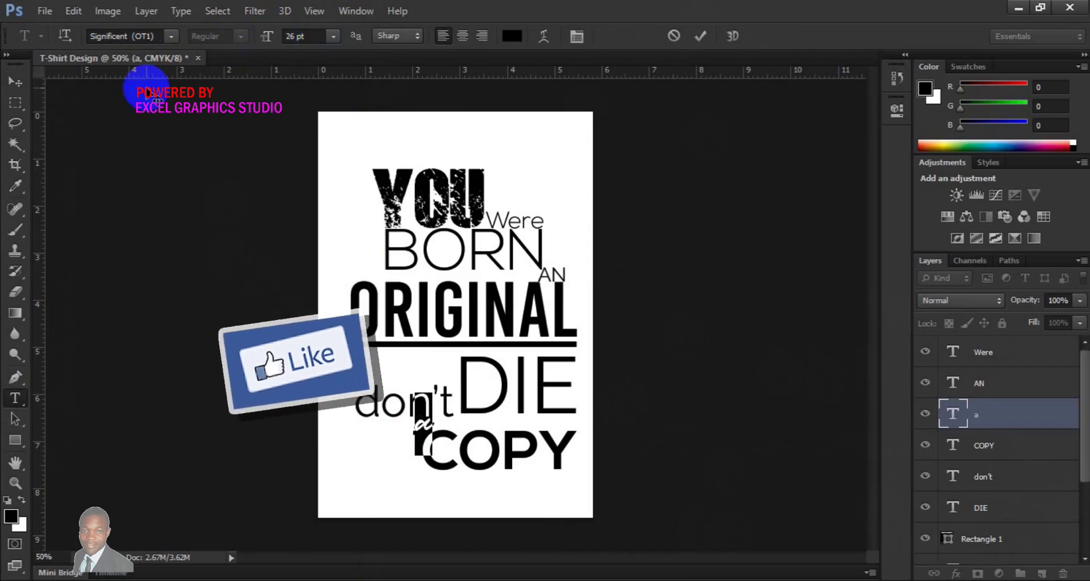
Step: Change the letter a to the Great Day Bold Personal Use font and enlarge it to 29 pt
{"action": "left_click", "coordinate": [171, 35]}
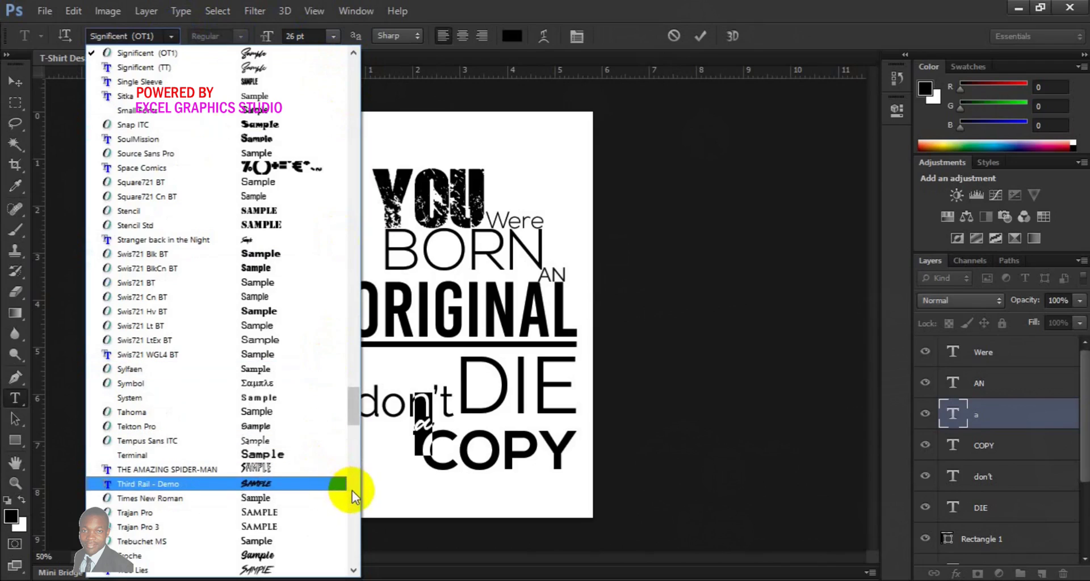
{"action": "scroll", "coordinate": [352, 490], "scroll_direction": "down", "scroll_amount": 10}
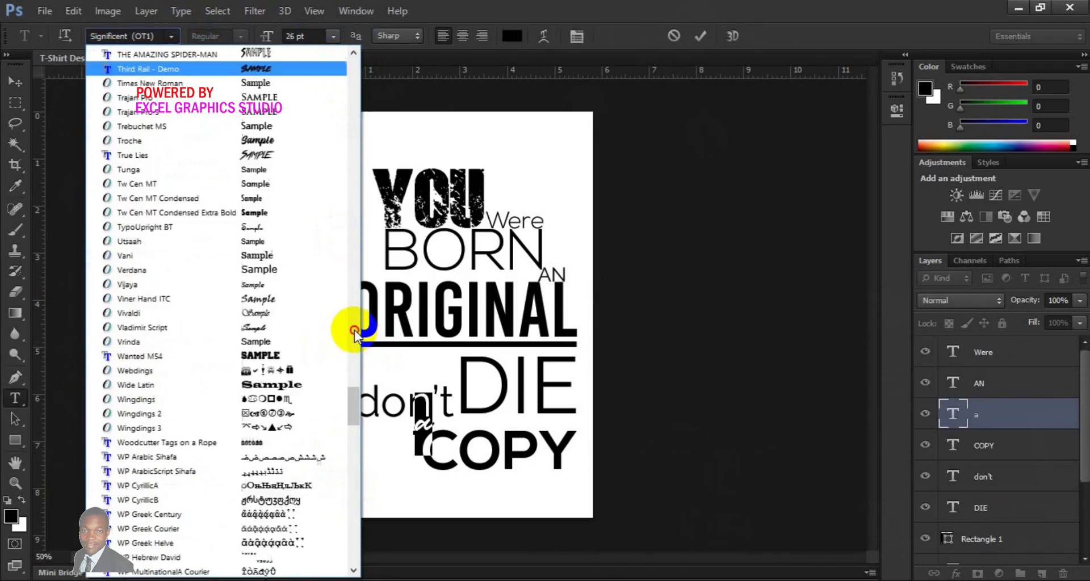
{"action": "scroll", "coordinate": [354, 330], "scroll_direction": "up", "scroll_amount": 20}
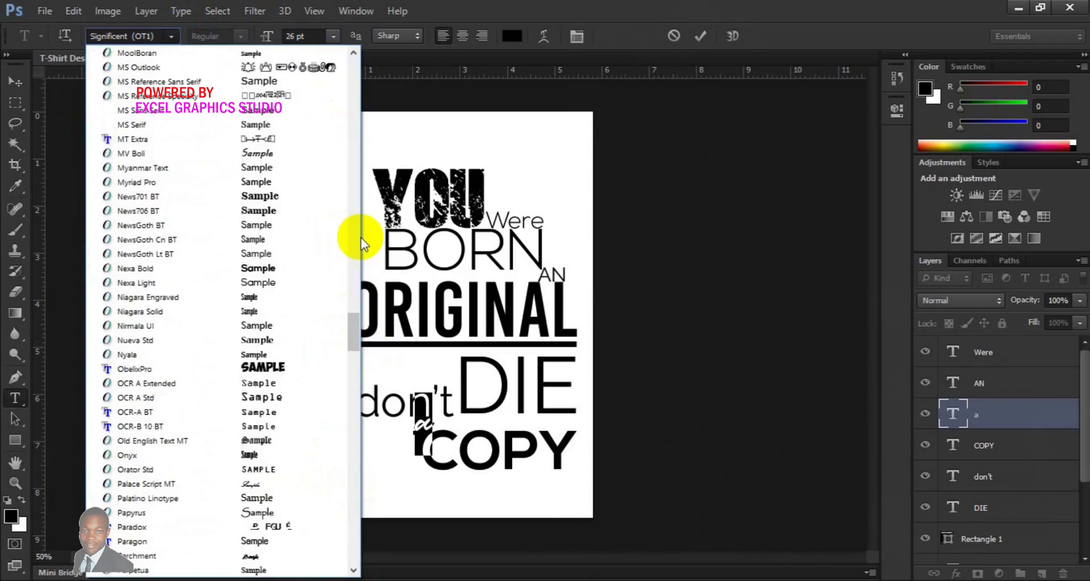
{"action": "scroll", "coordinate": [360, 234], "scroll_direction": "up", "scroll_amount": 20}
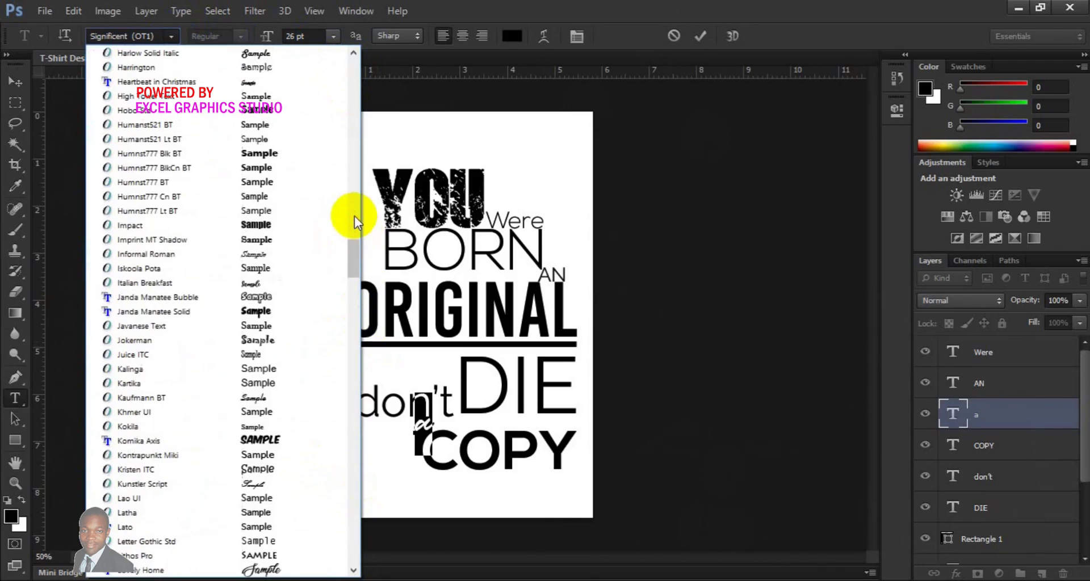
{"action": "scroll", "coordinate": [354, 189], "scroll_direction": "up", "scroll_amount": 15}
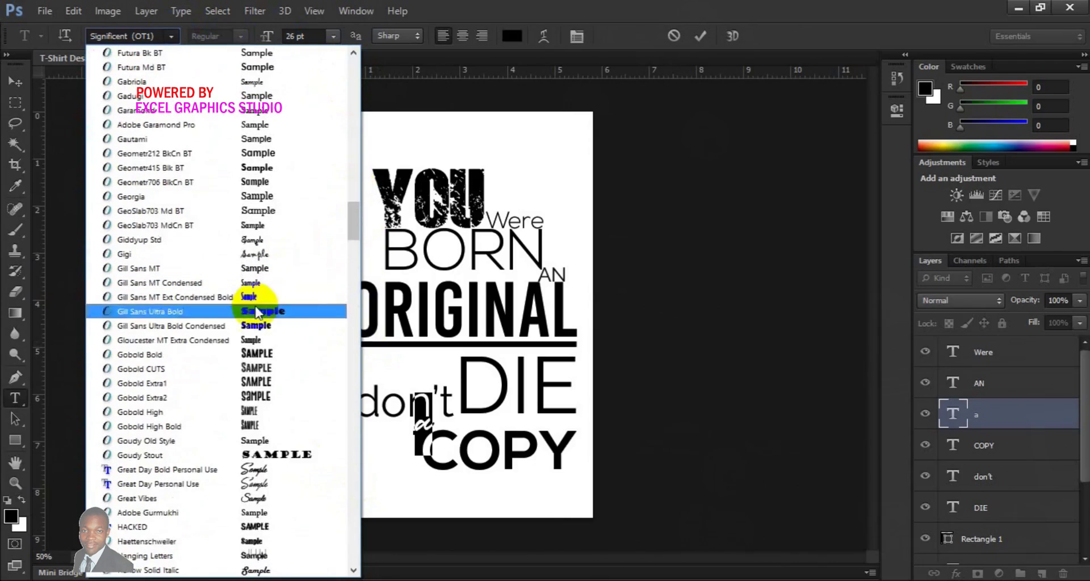
{"action": "left_click", "coordinate": [224, 470]}
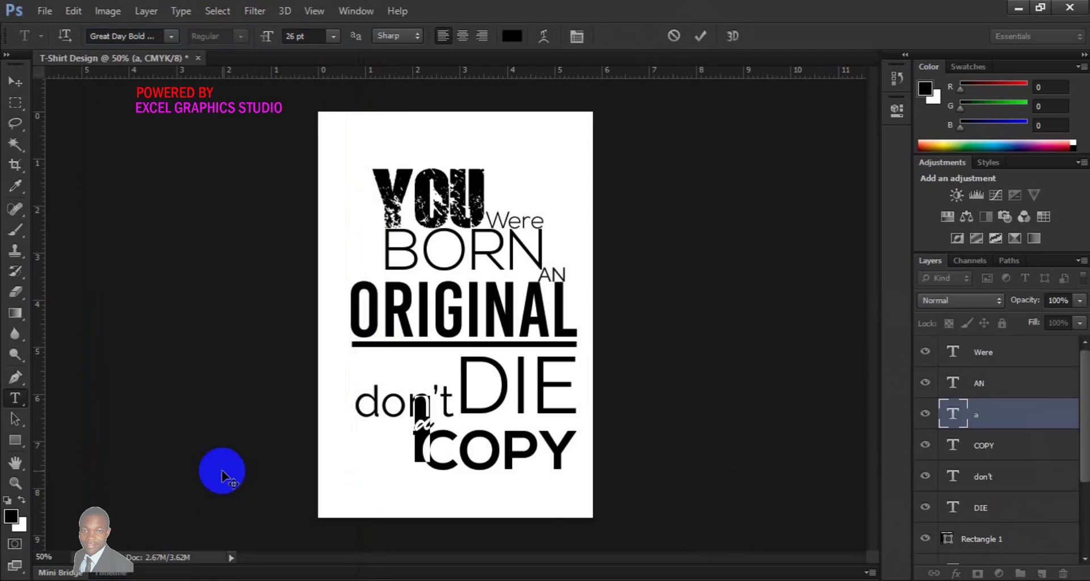
{"action": "left_click_drag", "start_coordinate": [268, 40], "coordinate": [272, 41]}
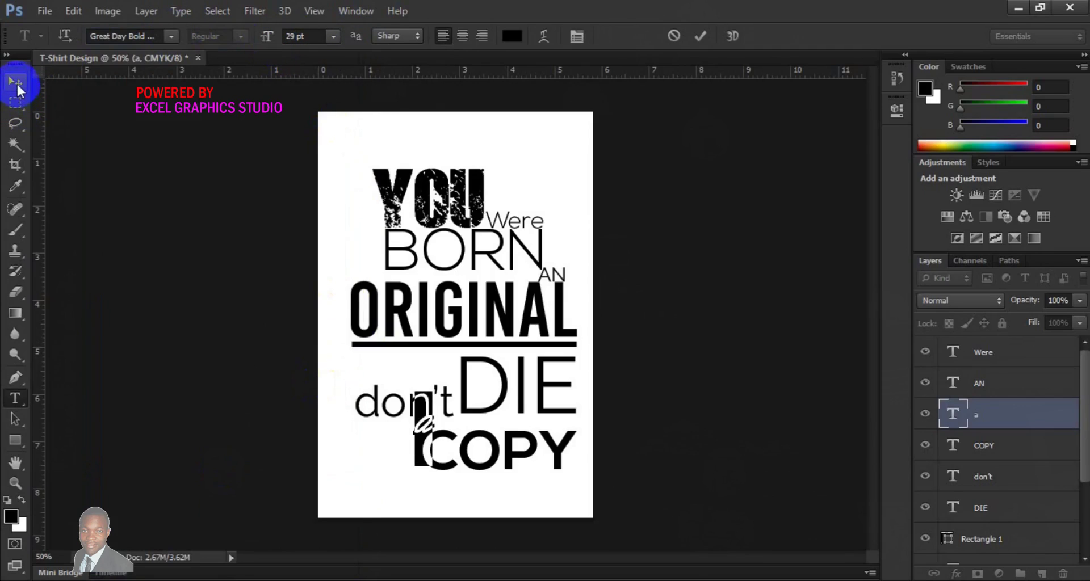
Step: Nudge the letter a slightly right so it sits between don't and the C of COPY
{"action": "left_click", "coordinate": [16, 85]}
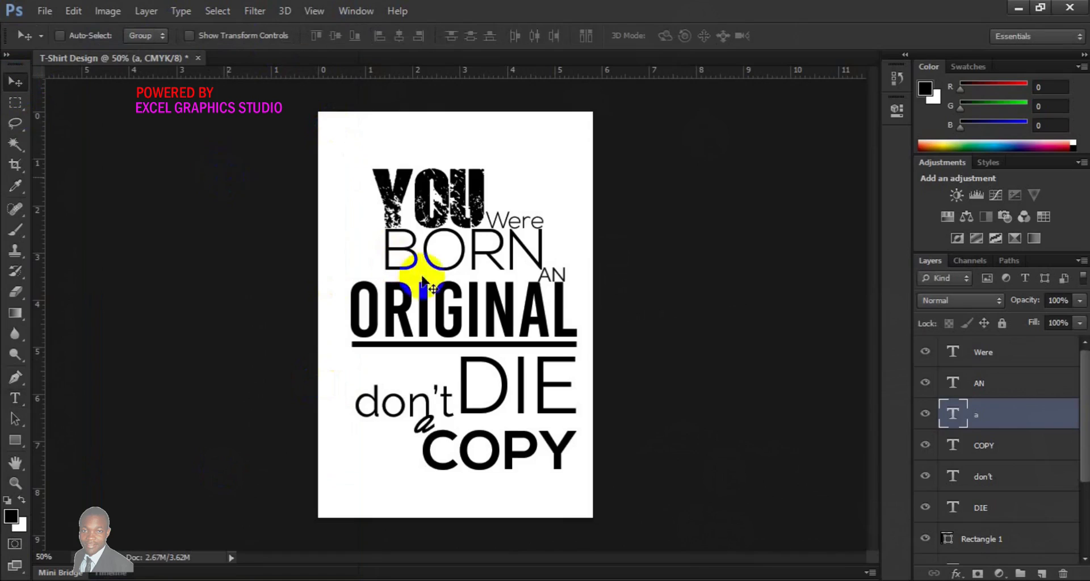
{"action": "key", "text": "Down"}
{"action": "key", "text": "Down"}
{"action": "key", "text": "Down"}
{"action": "key", "text": "Down"}
{"action": "key", "text": "Up"}
{"action": "key", "text": "Up"}
{"action": "key", "text": "Up"}
{"action": "key", "text": "Up"}
{"action": "key", "text": "Right"}
{"action": "key", "text": "Right"}
{"action": "key", "text": "Right"}
{"action": "key", "text": "Right"}
{"action": "key", "text": "Right"}
{"action": "key", "text": "Right"}
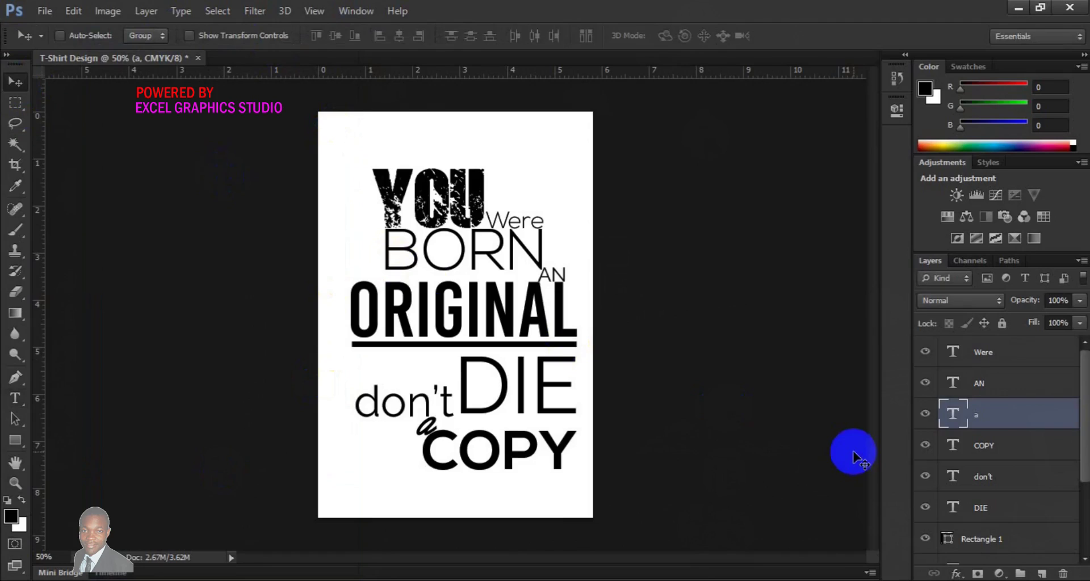
{"action": "key", "text": "Up"}
{"action": "key", "text": "Up"}
{"action": "key", "text": "Up"}
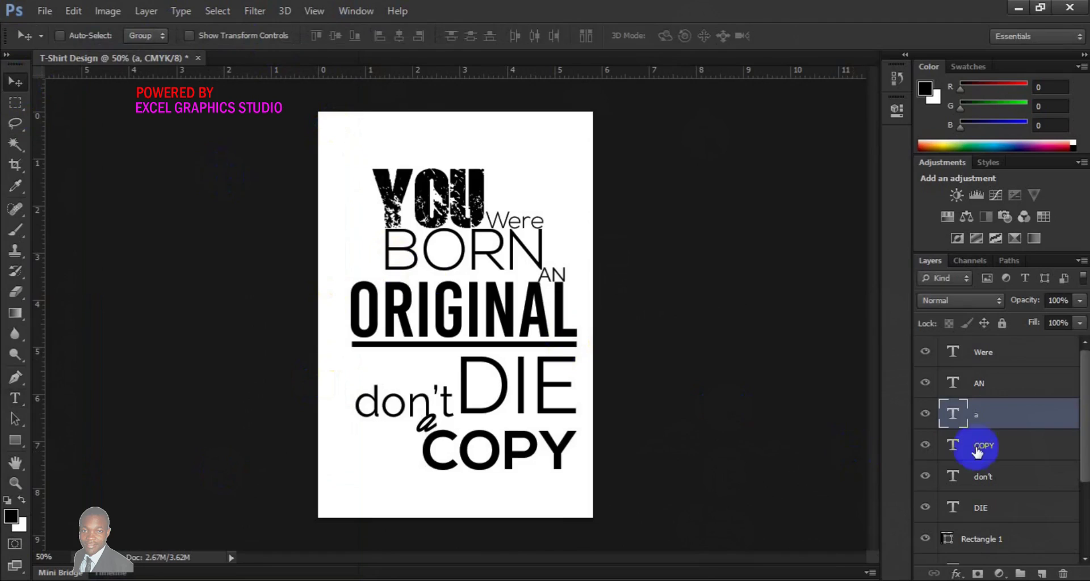
Step: Raise don't to share DIE's baseline, and nudge the letter a and COPY slightly down together
{"action": "left_click", "coordinate": [987, 479]}
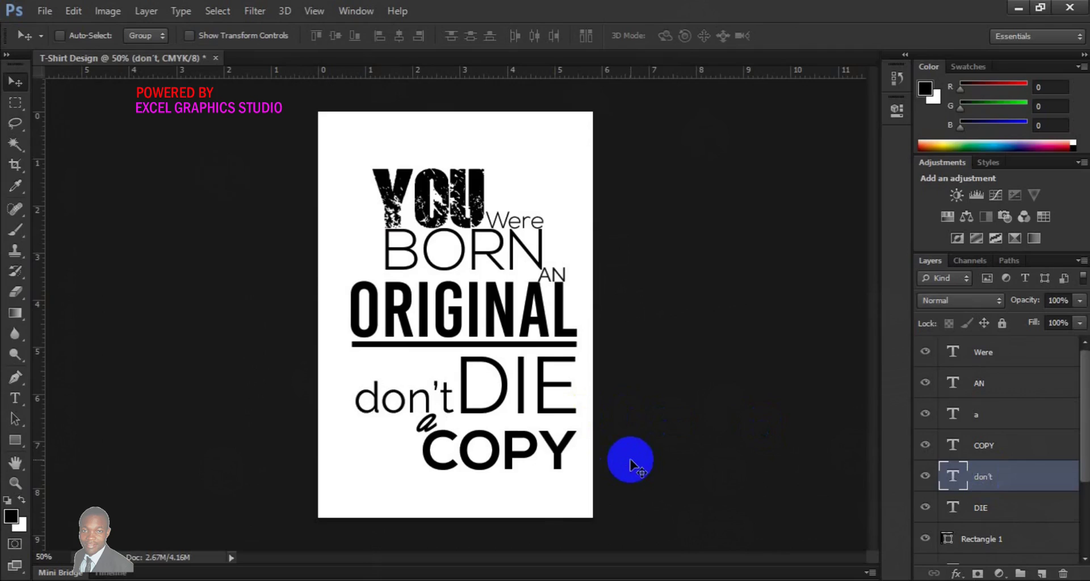
{"action": "left_click", "coordinate": [979, 509]}
{"action": "left_click", "coordinate": [1020, 454]}
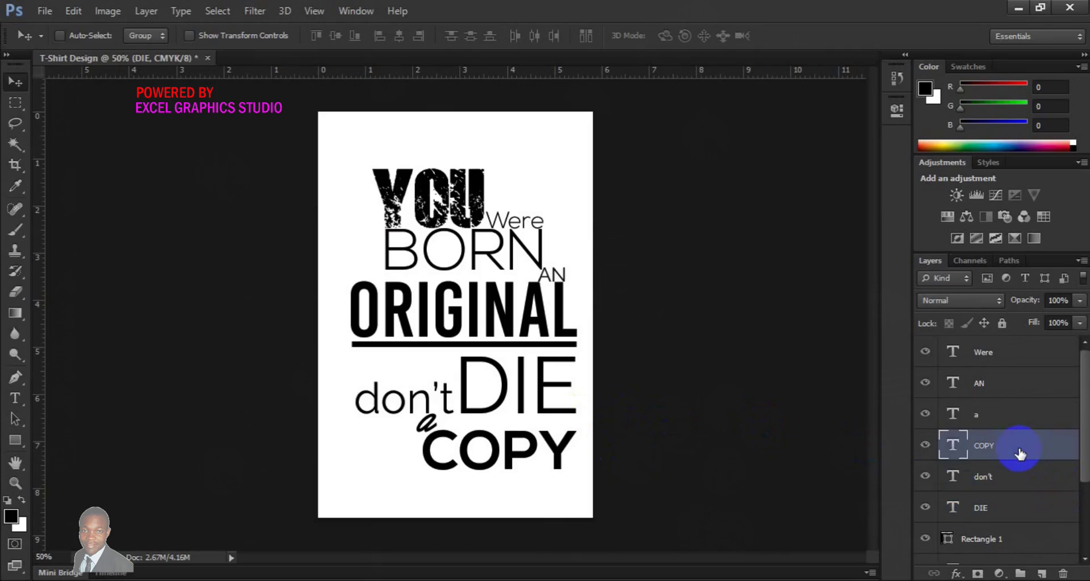
{"action": "left_click", "coordinate": [993, 418], "text": "ctrl"}
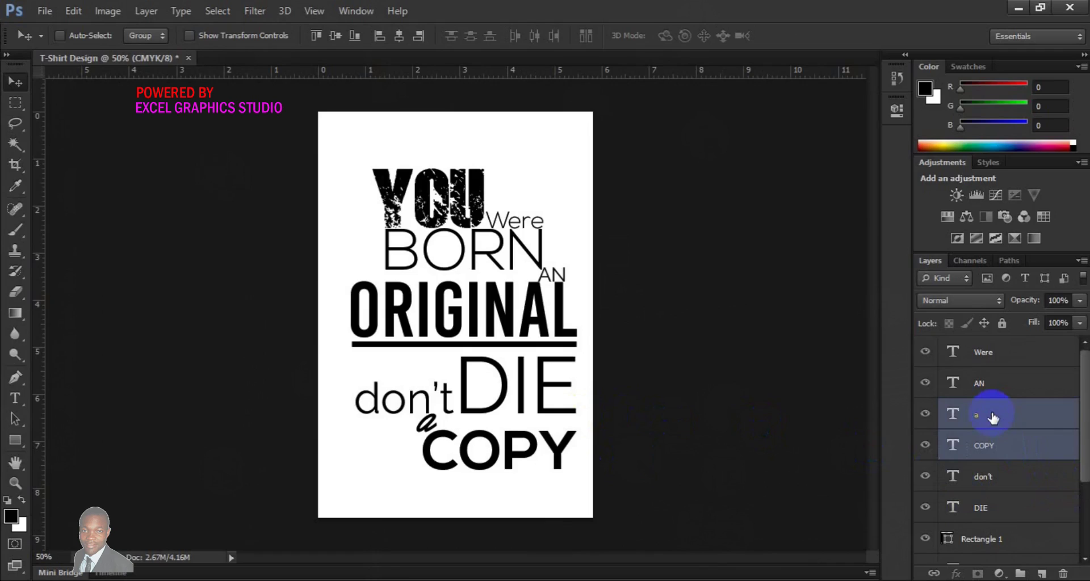
{"action": "key", "text": "Up"}
{"action": "key", "text": "Down"}
{"action": "key", "text": "Down"}
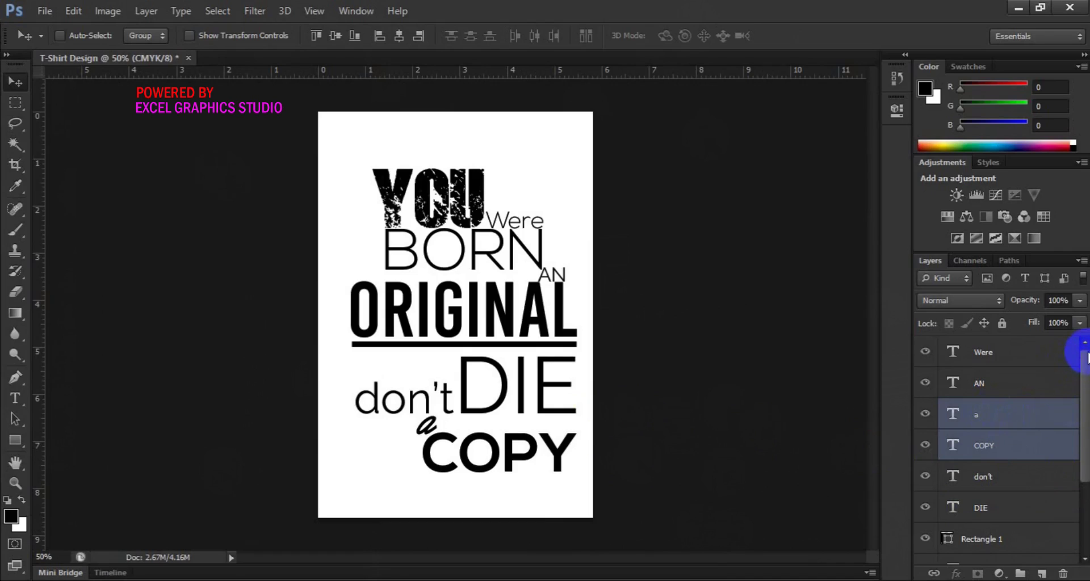
Step: Group all the text layers and the underline, from Were through YOU, leaving out the Background
{"action": "left_click", "coordinate": [1000, 355]}
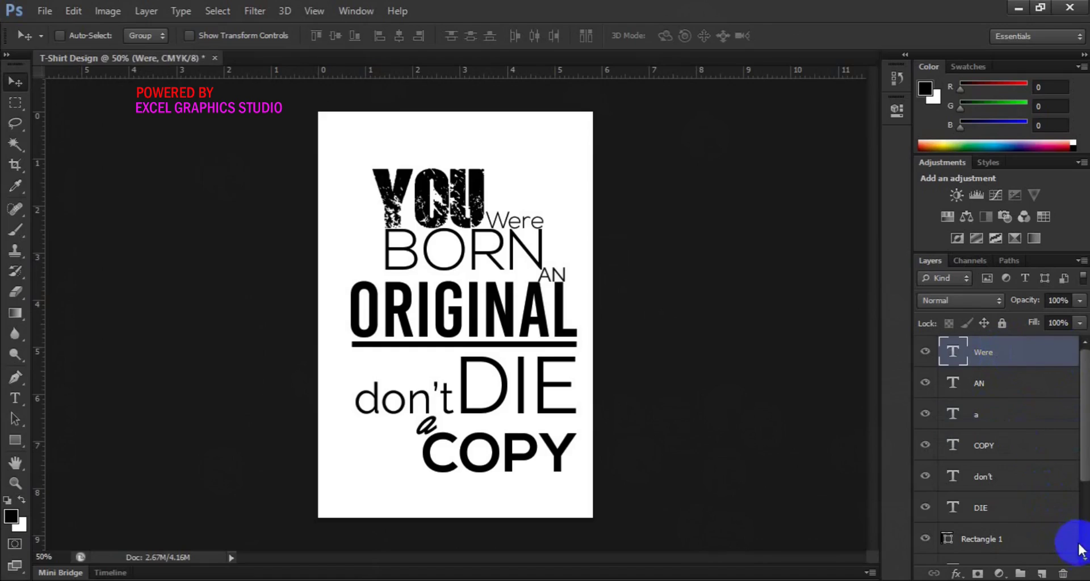
{"action": "scroll", "coordinate": [1079, 546], "scroll_direction": "down", "scroll_amount": 4}
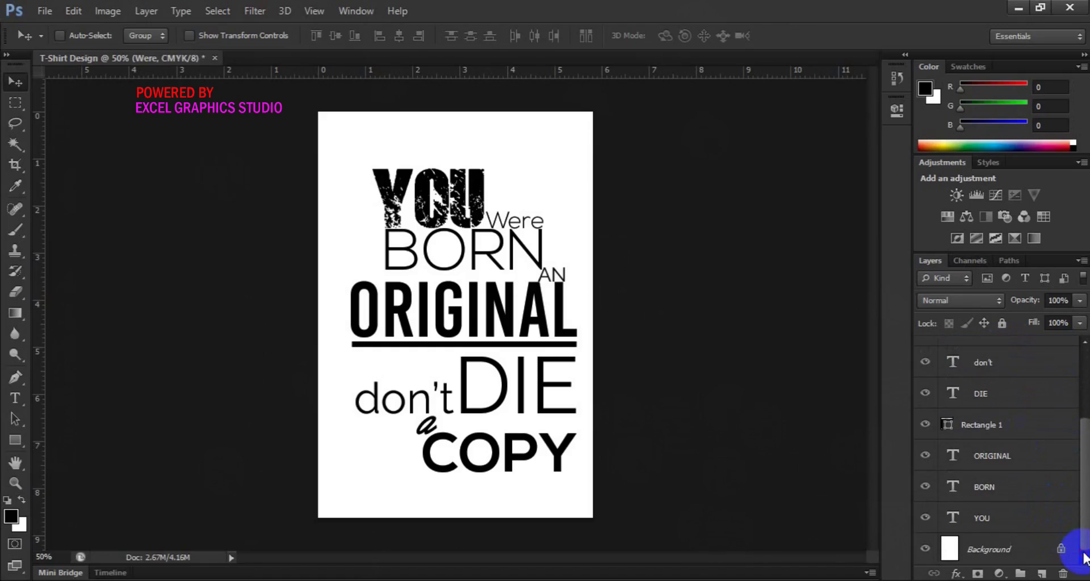
{"action": "left_click", "coordinate": [993, 517], "text": "shift"}
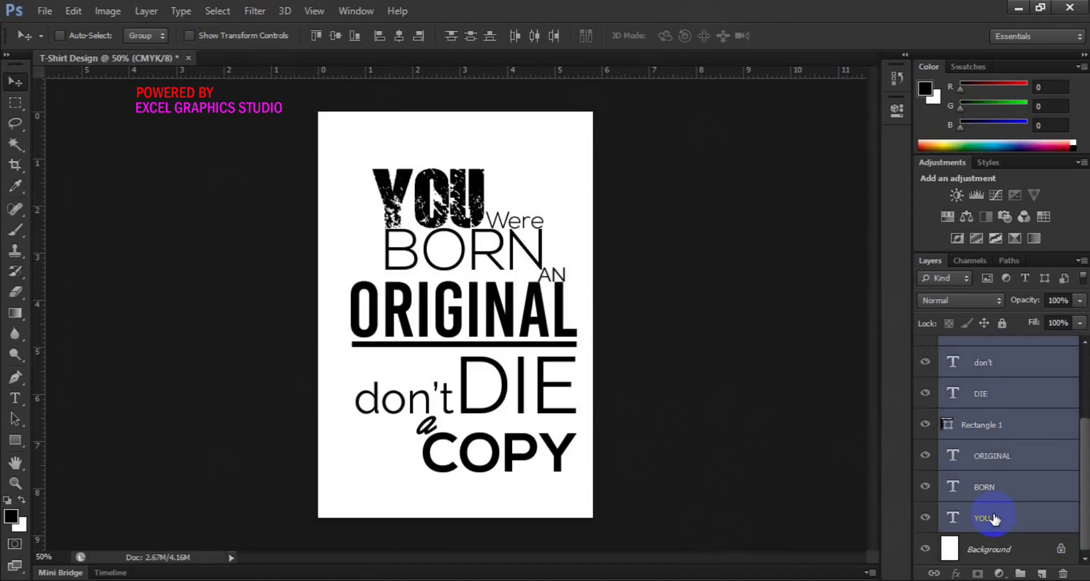
{"action": "key", "text": "ctrl+g"}
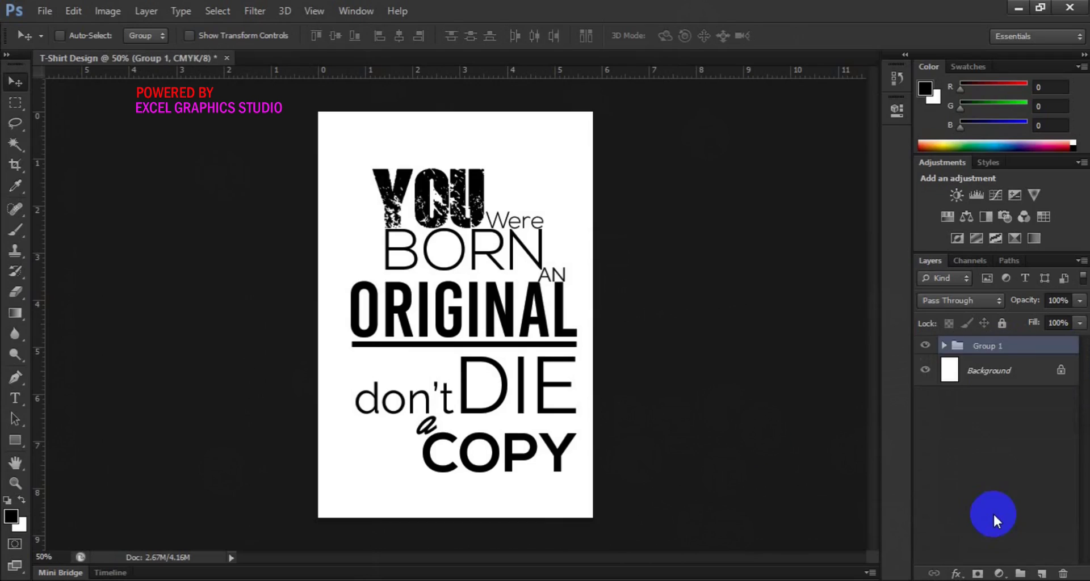
Step: Center the text group vertically and horizontally on the whole canvas, and clear the selection
{"action": "left_click", "coordinate": [531, 366]}
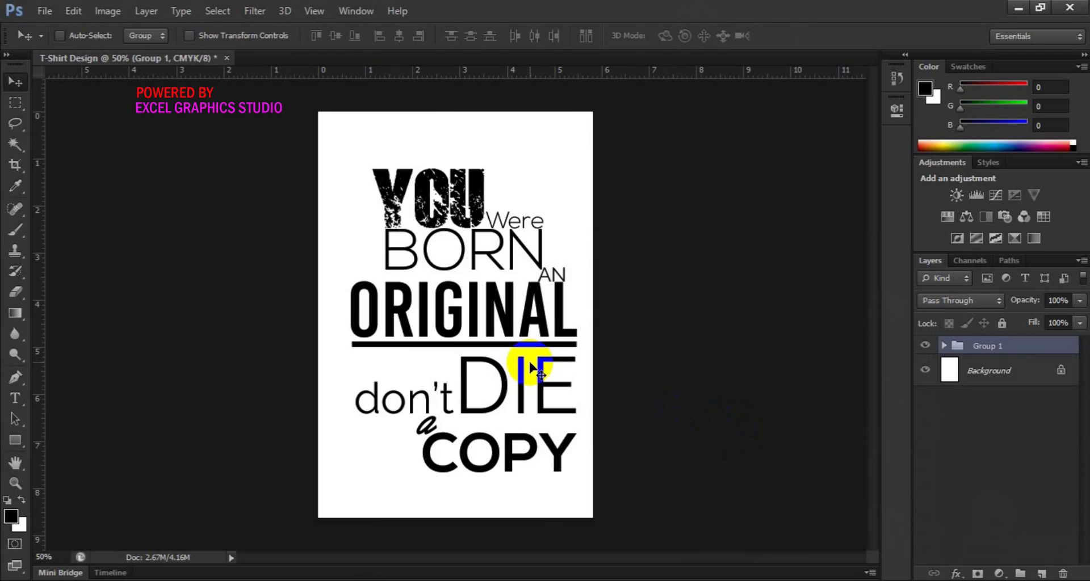
{"action": "key", "text": "ctrl+a"}
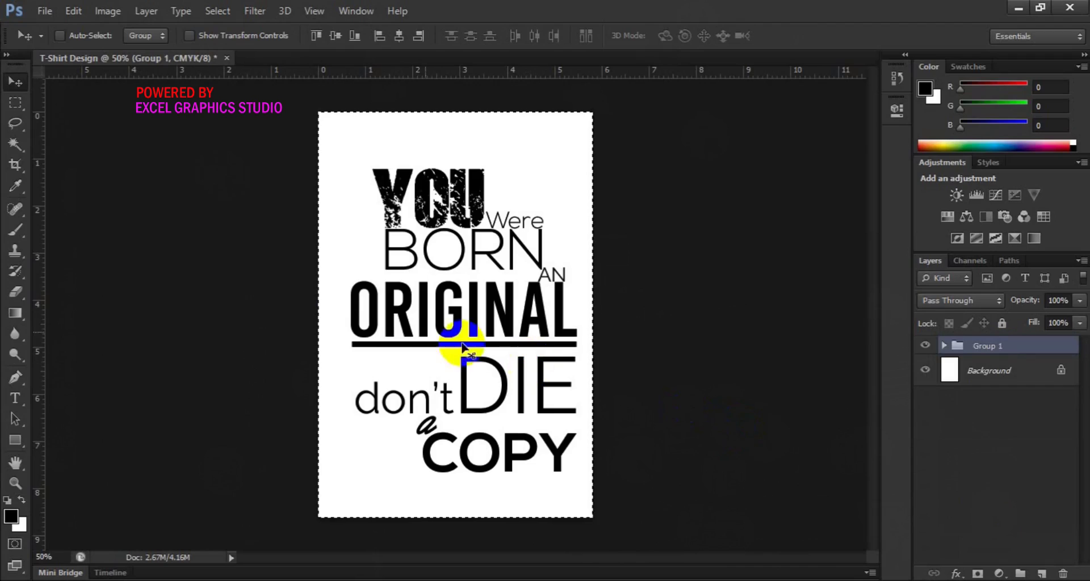
{"action": "left_click", "coordinate": [336, 37]}
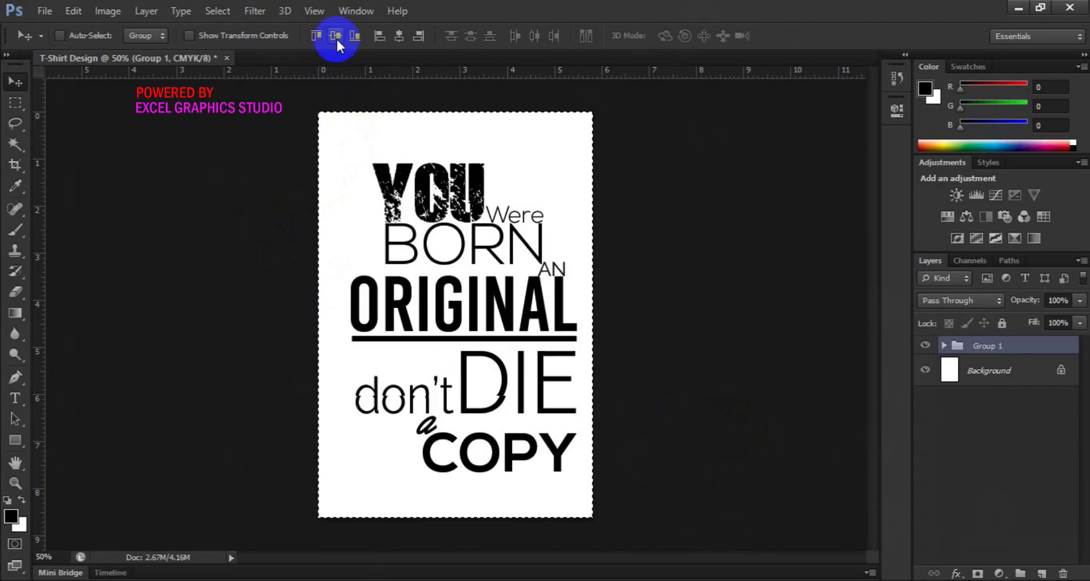
{"action": "left_click", "coordinate": [399, 36]}
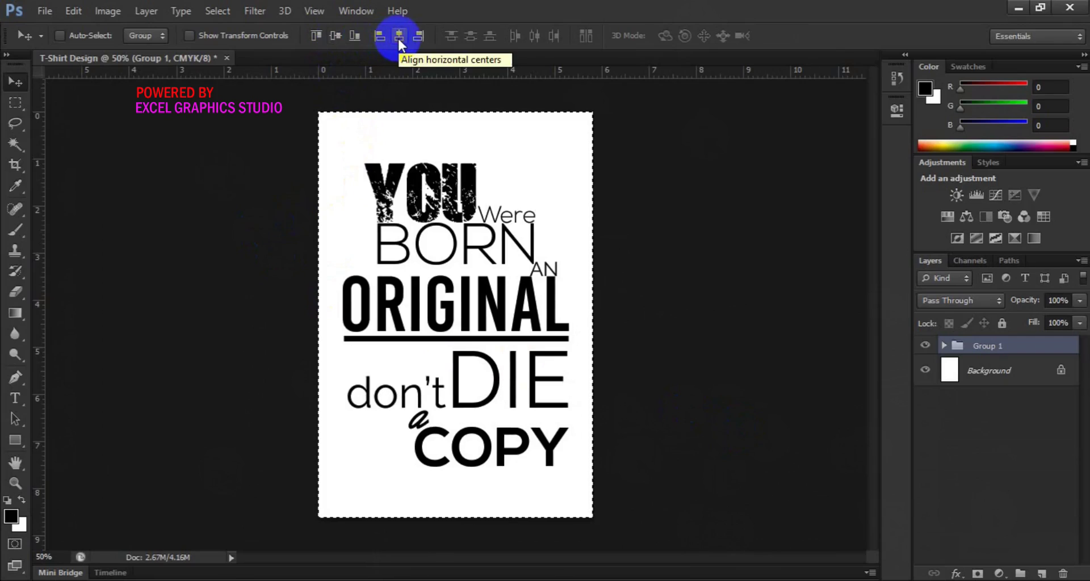
{"action": "key", "text": "ctrl+d"}
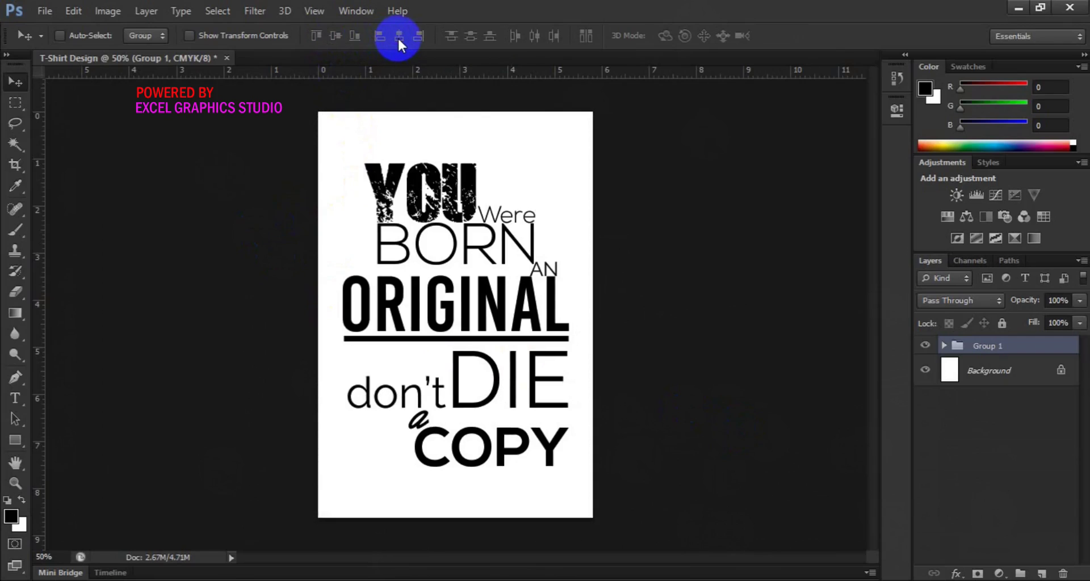
Step: Place the grunges image from the google photo folder on the Desktop into the document
{"action": "left_click", "coordinate": [45, 10]}
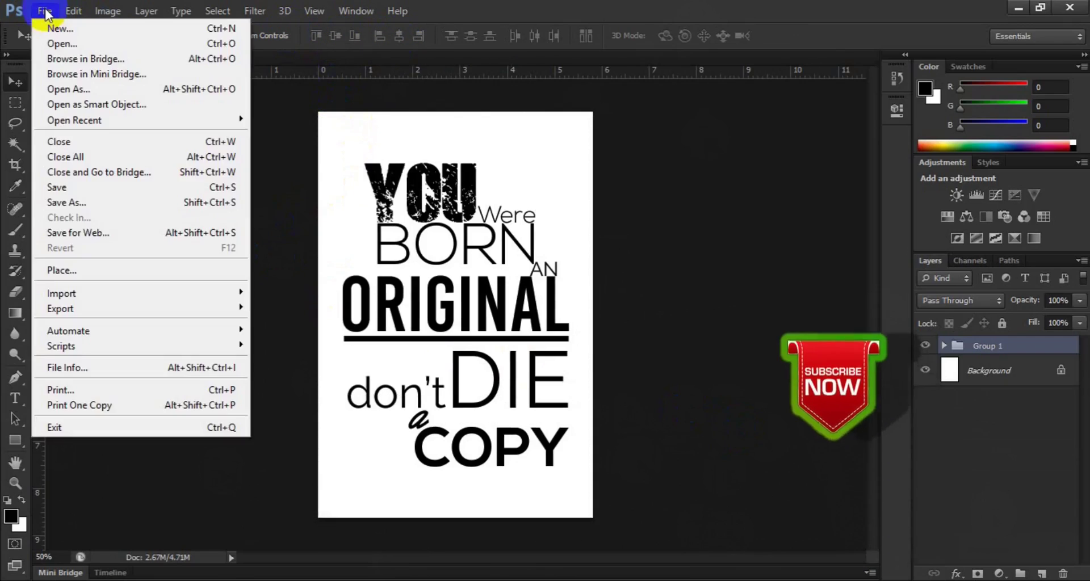
{"action": "left_click", "coordinate": [129, 268]}
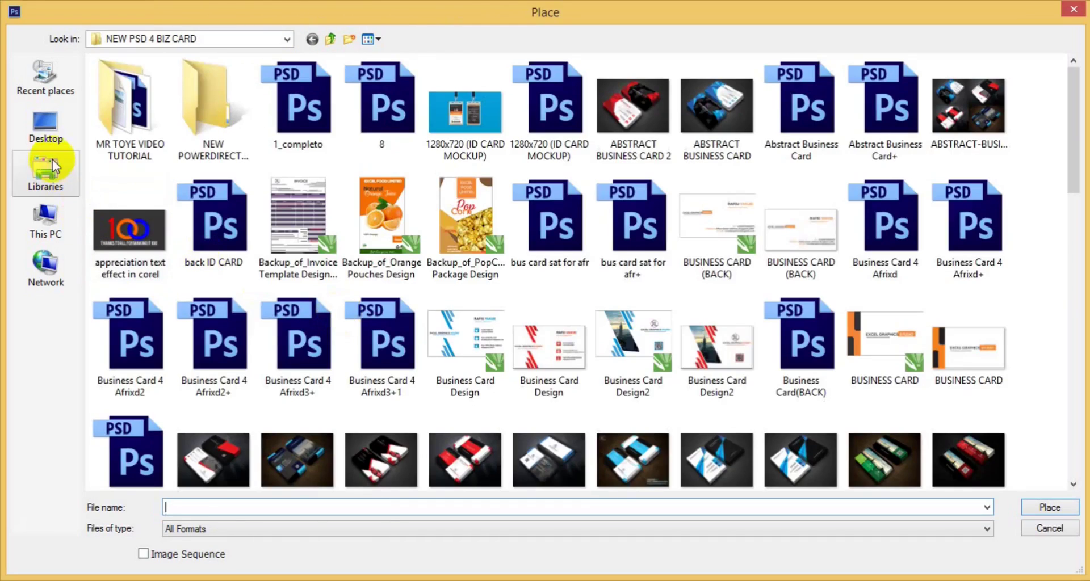
{"action": "left_click", "coordinate": [48, 134]}
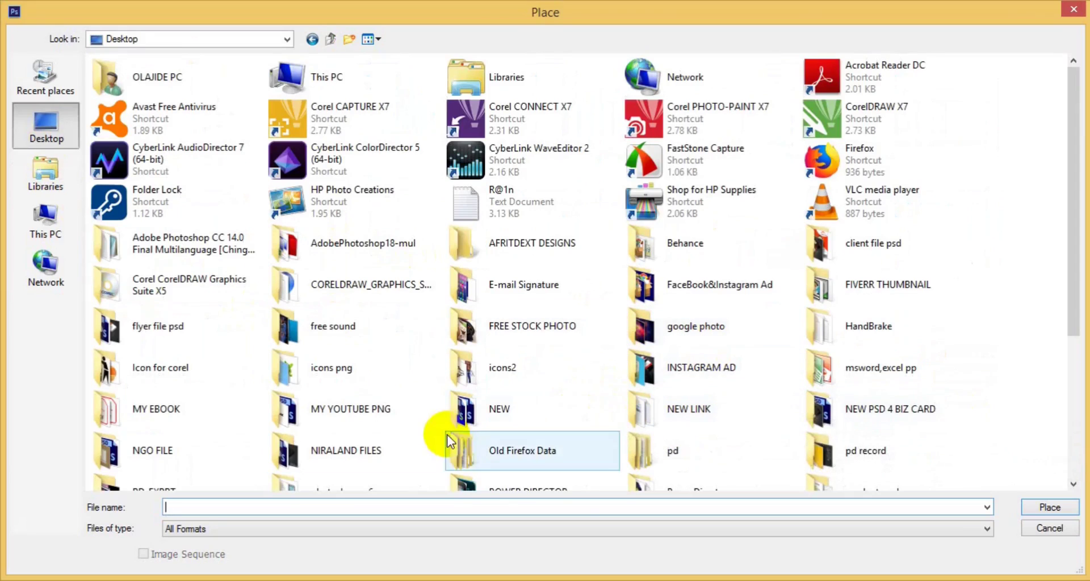
{"action": "left_click", "coordinate": [1073, 484]}
{"action": "left_click", "coordinate": [1073, 484]}
{"action": "left_click", "coordinate": [1073, 484]}
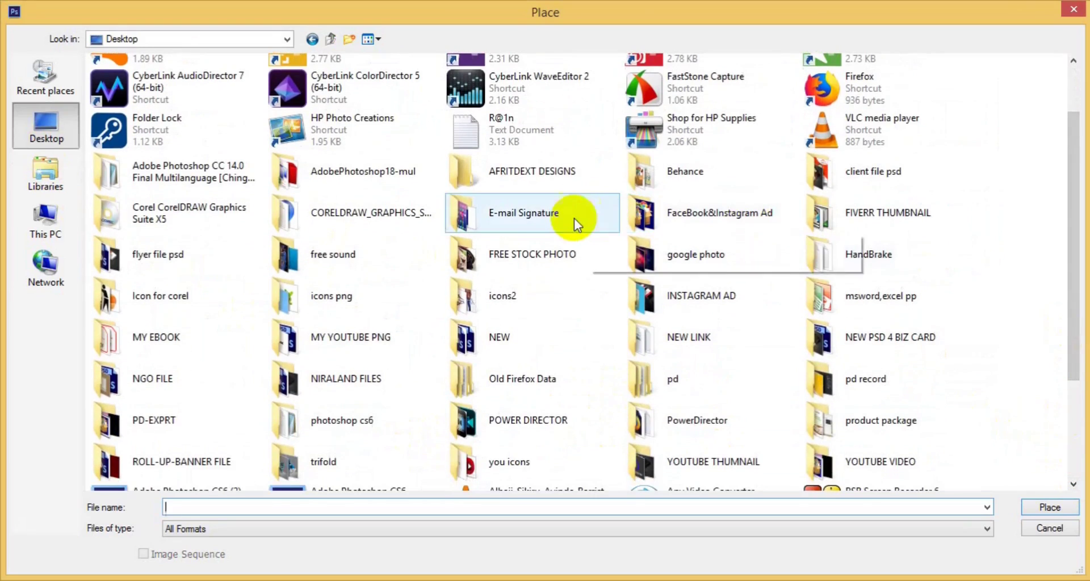
{"action": "double_click", "coordinate": [686, 248]}
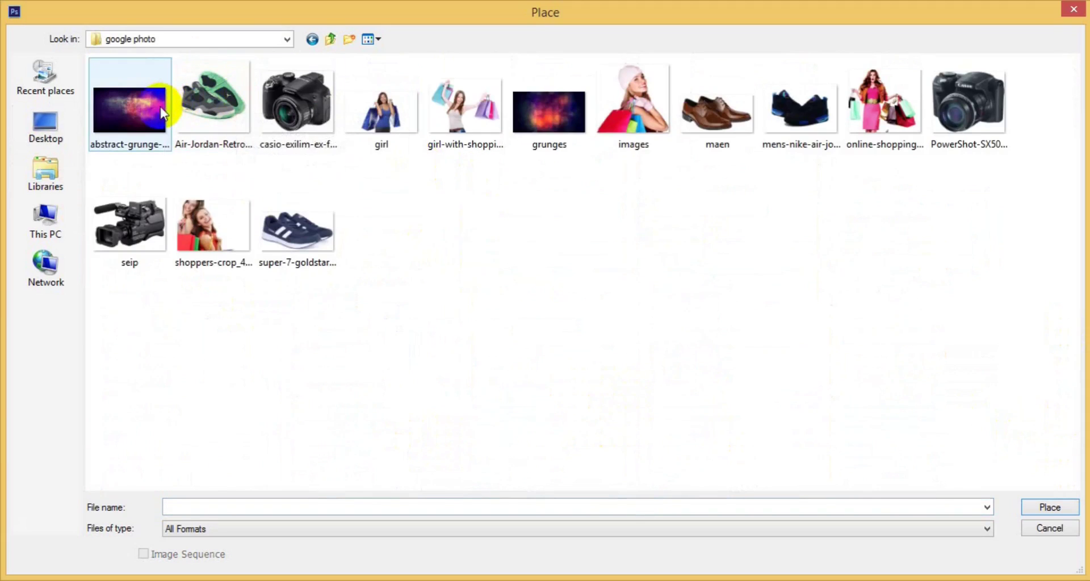
{"action": "left_click", "coordinate": [530, 127]}
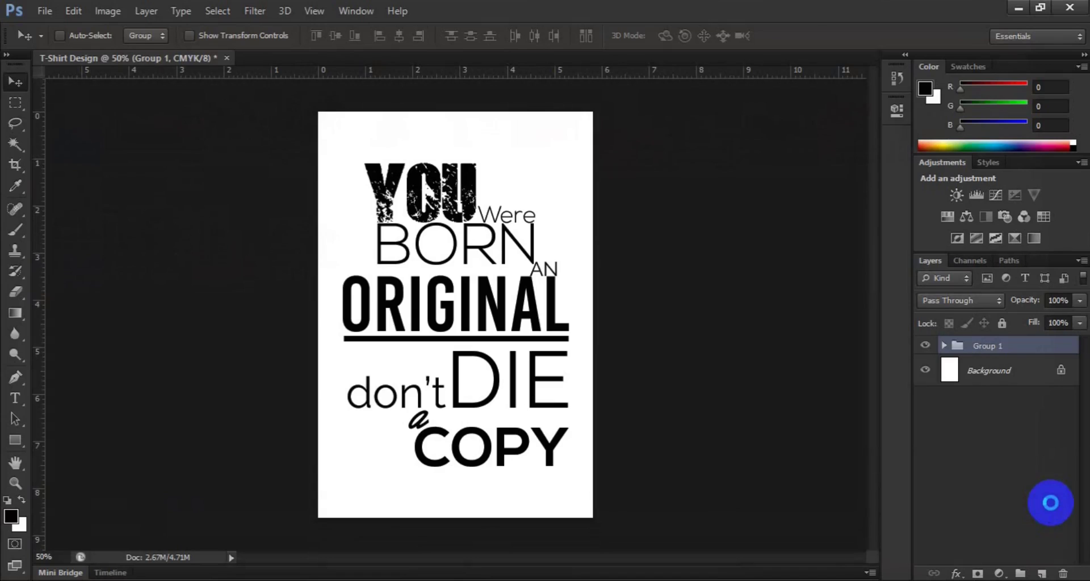
Step: Rotate the placed grunges image 90° counterclockwise and scale it proportionally from its center to about 85%, covering the text
{"action": "key", "text": "ctrl+t"}
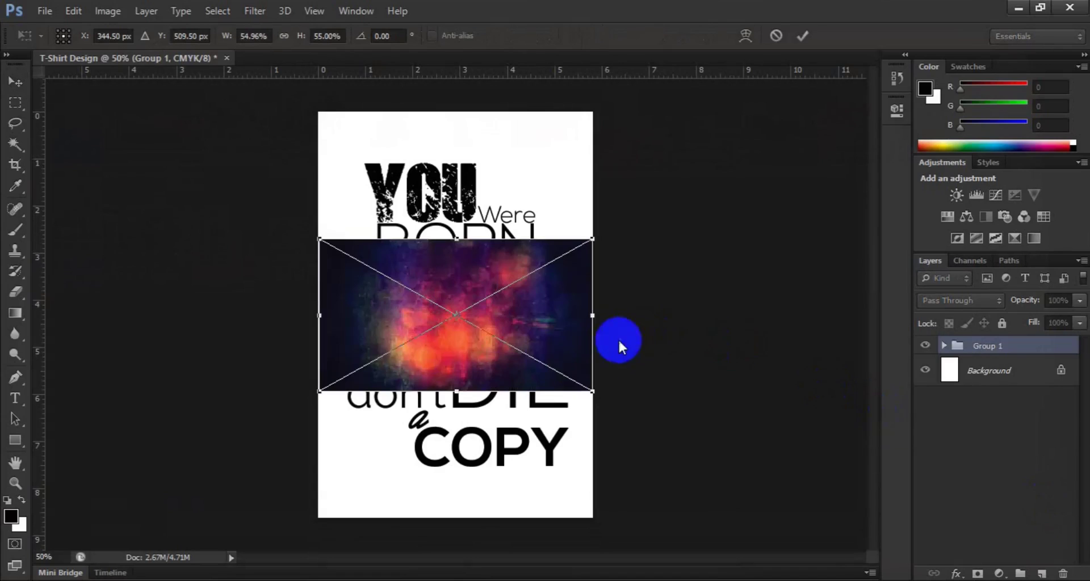
{"action": "right_click", "coordinate": [548, 354]}
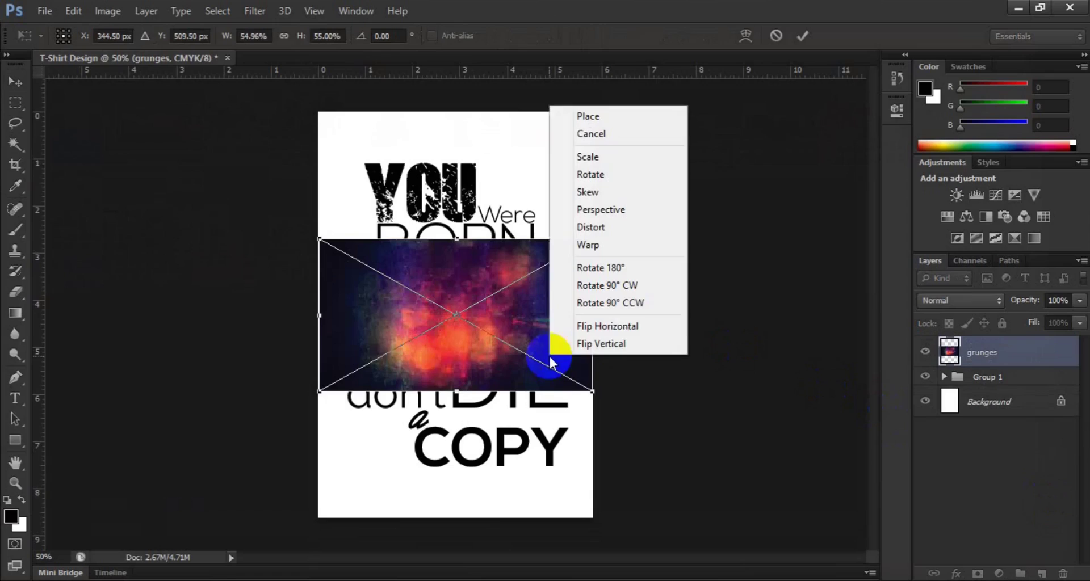
{"action": "left_click", "coordinate": [627, 309]}
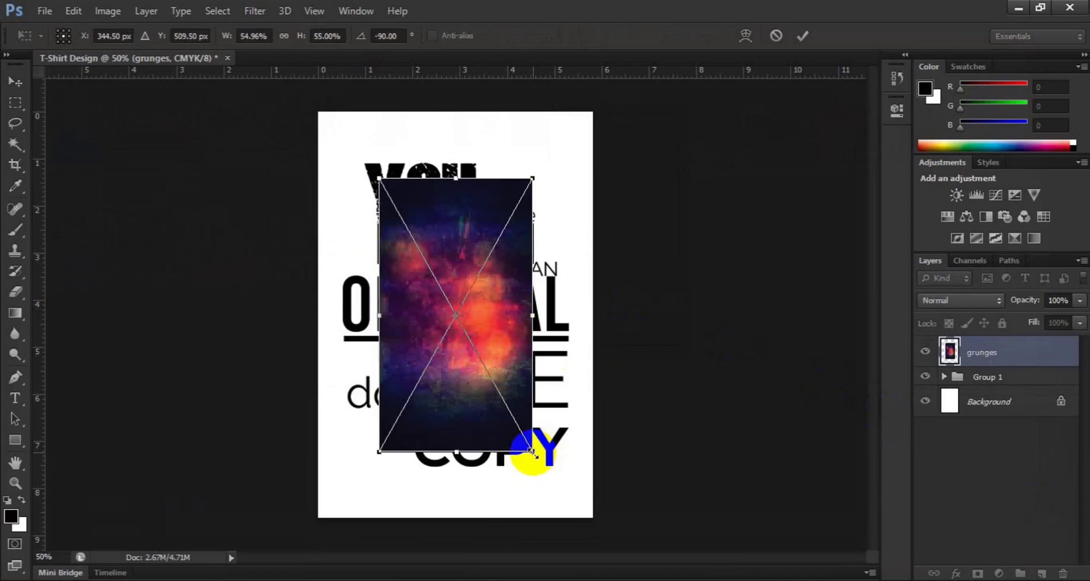
{"action": "left_click_drag", "start_coordinate": [532, 452], "coordinate": [577, 528]}
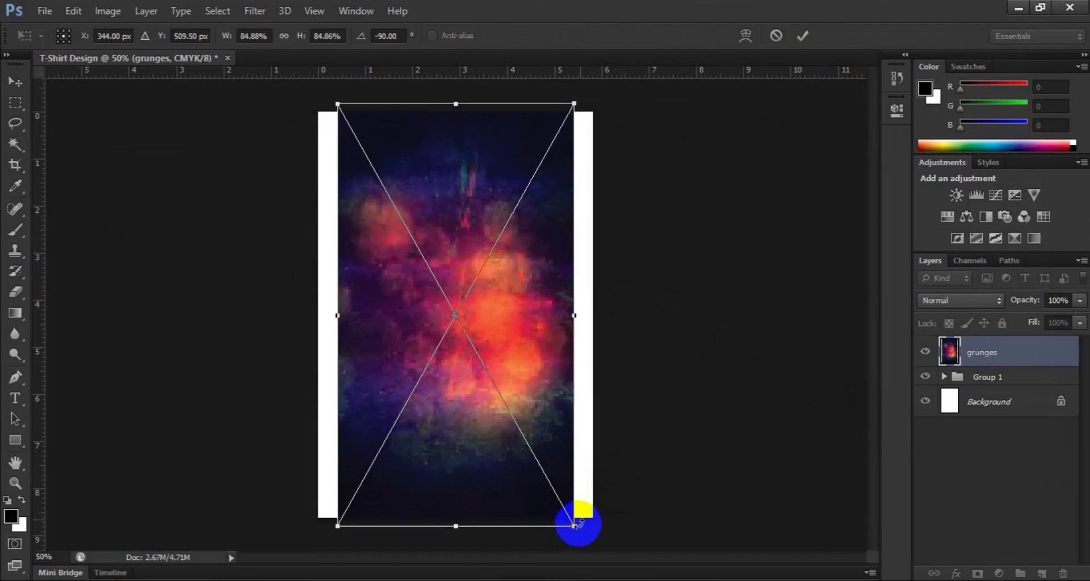
{"action": "left_click", "coordinate": [812, 34]}
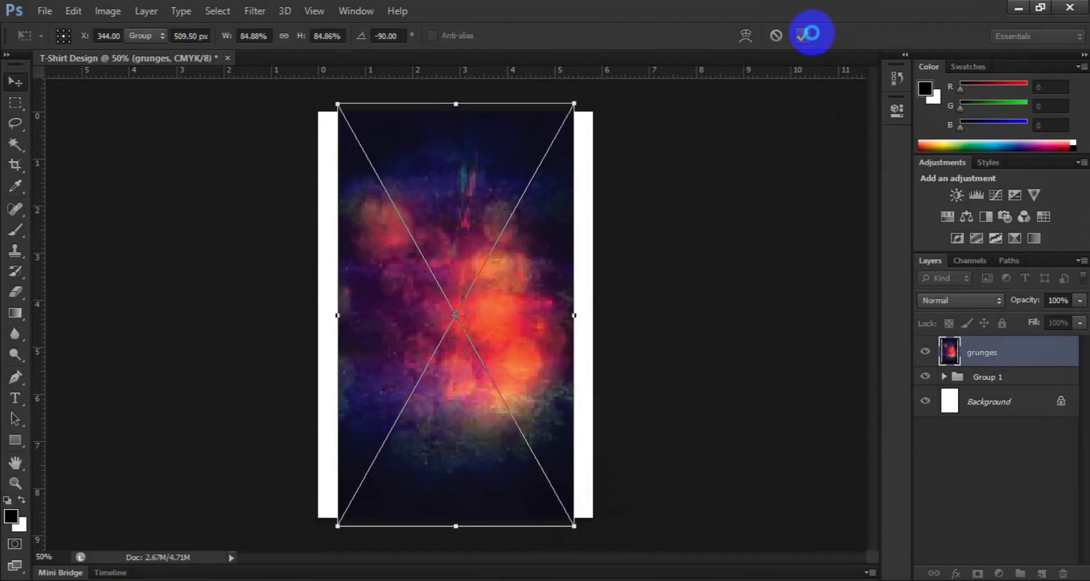
Step: Create a clipping mask from the grunges layer onto the text group beneath it
{"action": "right_click", "coordinate": [991, 358]}
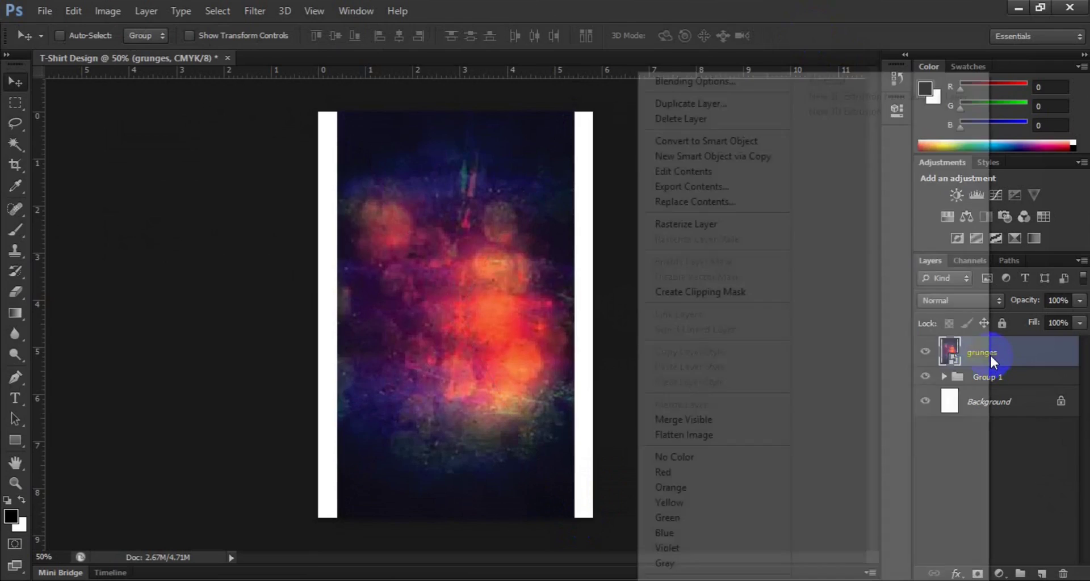
{"action": "left_click", "coordinate": [775, 299]}
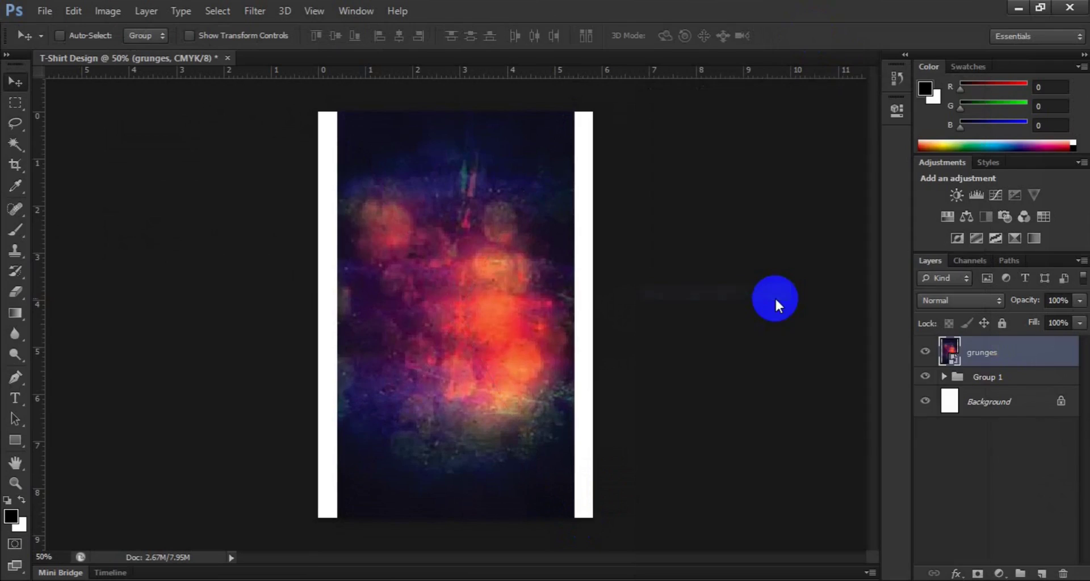